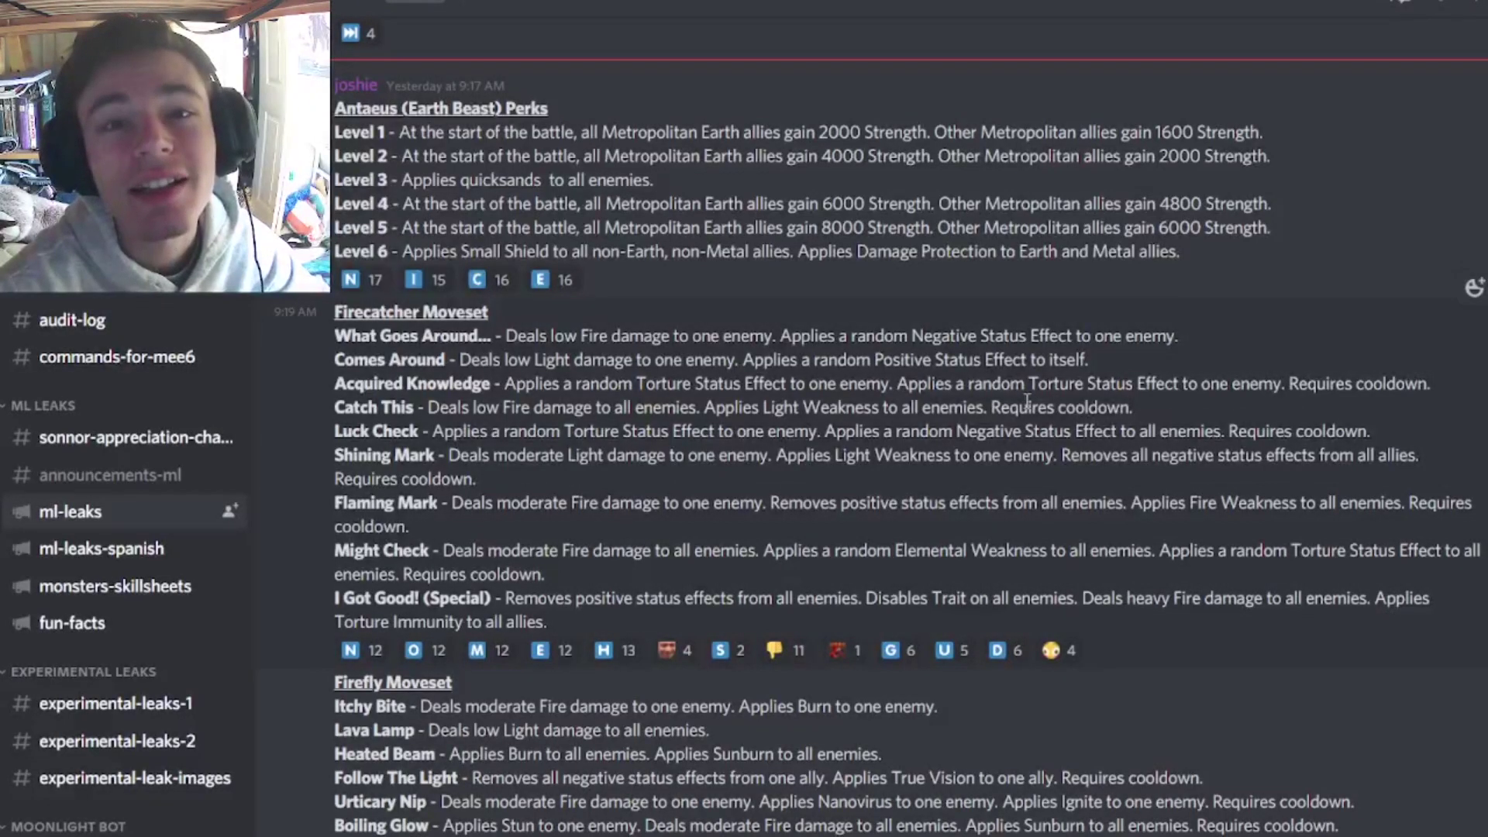
Highlight the Antaeus perks, including Level 1 strength gains and Level 2's Metropolitan allies part
{"action": "mouse_move", "coordinate": [335, 107]}
{"action": "left_mouse_down"}
{"action": "mouse_move", "coordinate": [396, 208]}
{"action": "mouse_move", "coordinate": [1150, 728]}
{"action": "left_mouse_up"}
{"action": "left_click", "coordinate": [1153, 719]}
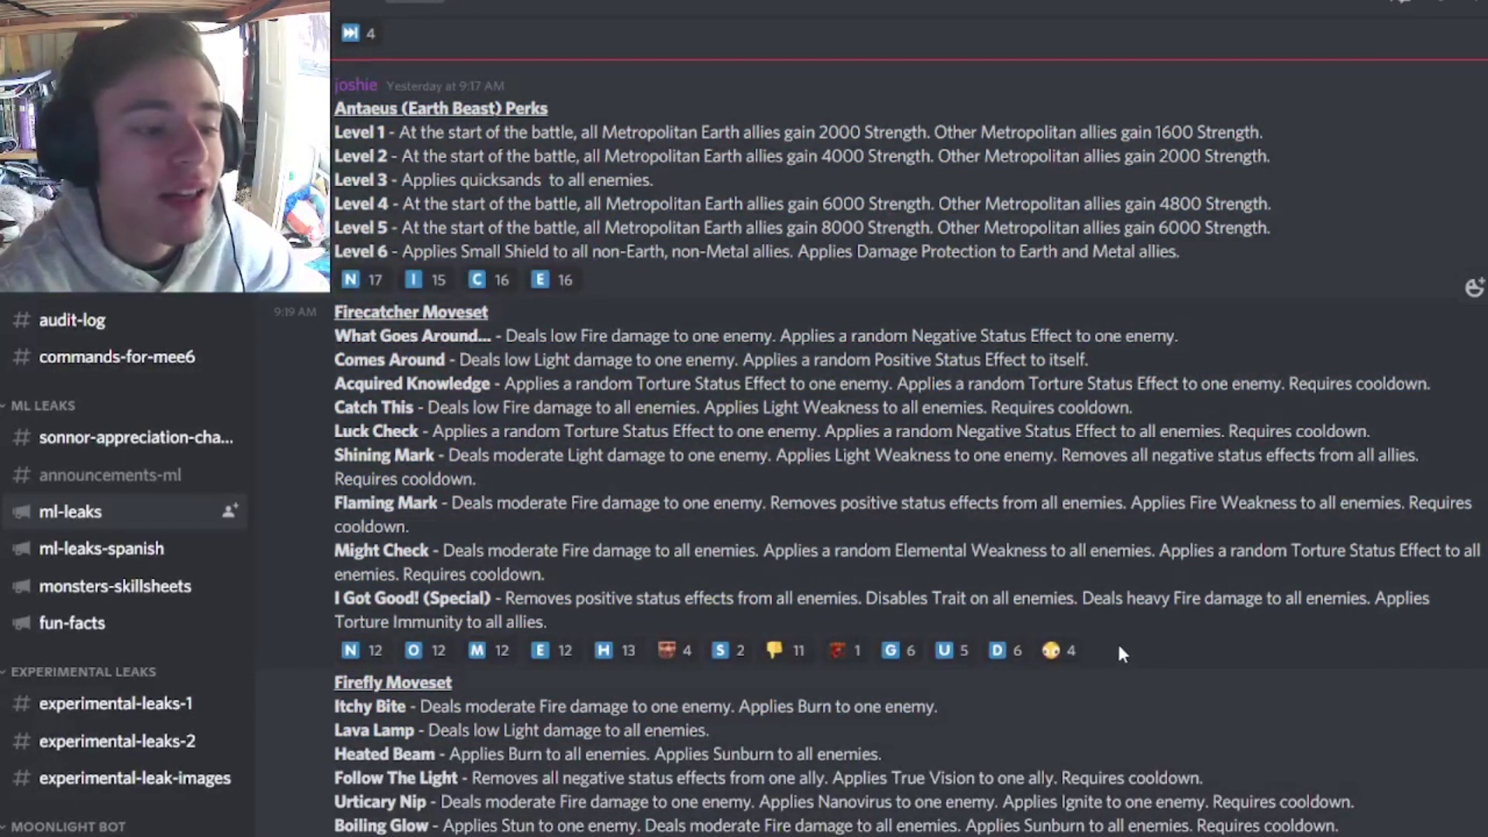
{"action": "scroll", "coordinate": [1117, 641], "scroll_direction": "up", "scroll_amount": 2}
{"action": "left_click_drag", "start_coordinate": [335, 306], "coordinate": [594, 311]}
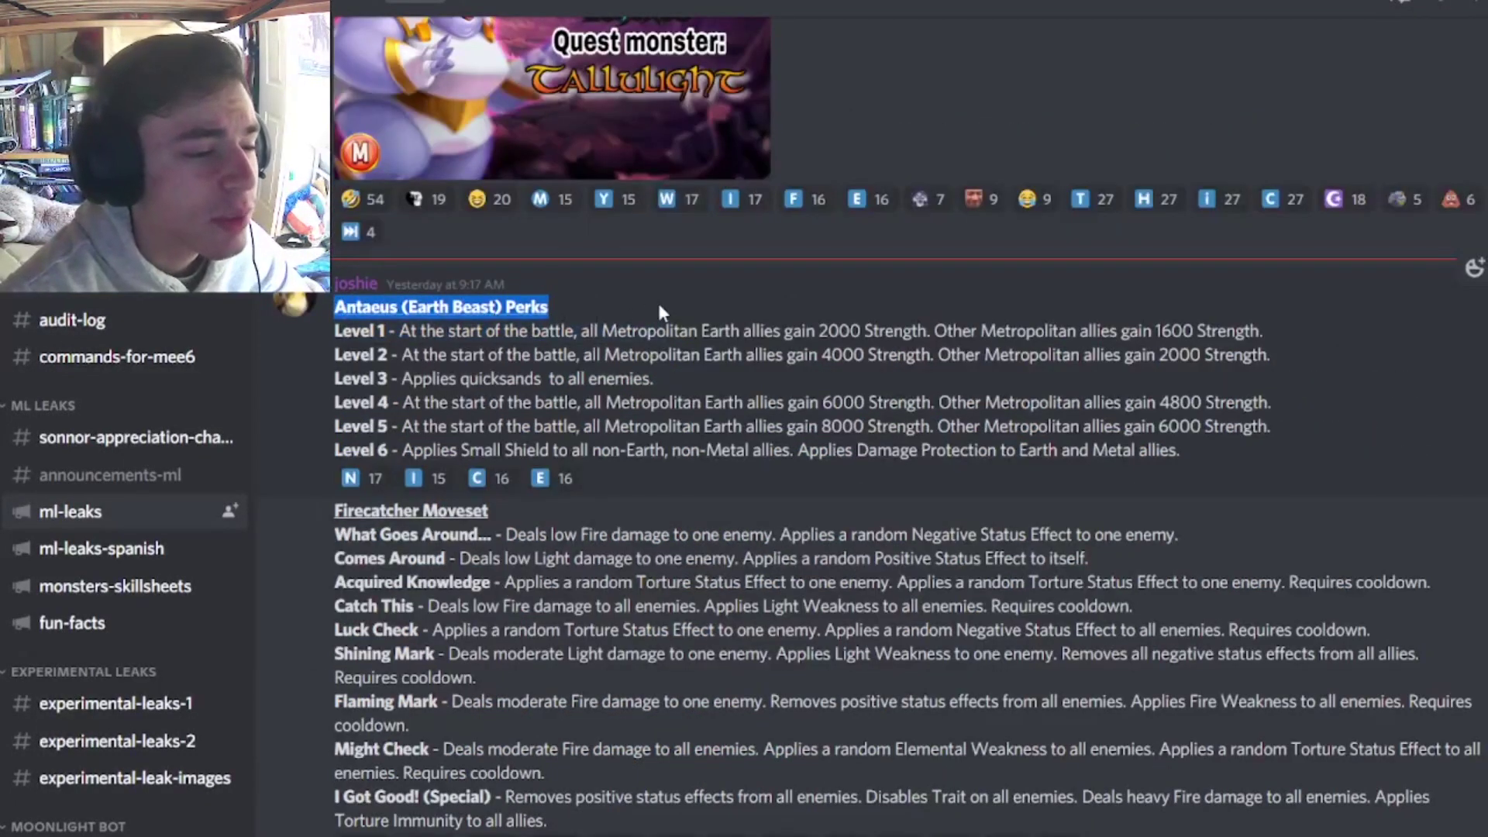
{"action": "left_click", "coordinate": [620, 307]}
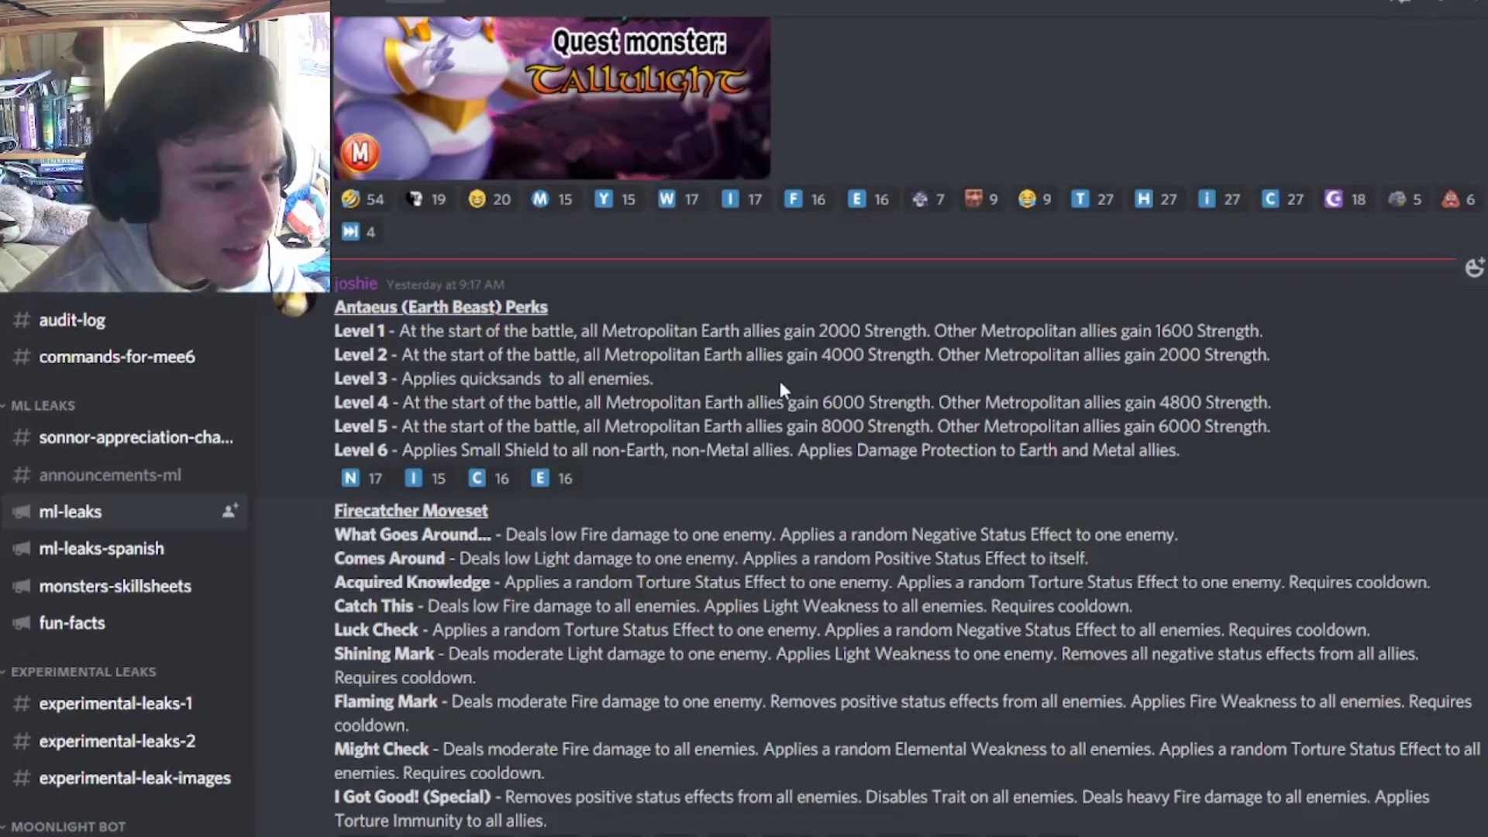
{"action": "left_click_drag", "start_coordinate": [789, 335], "coordinate": [866, 354]}
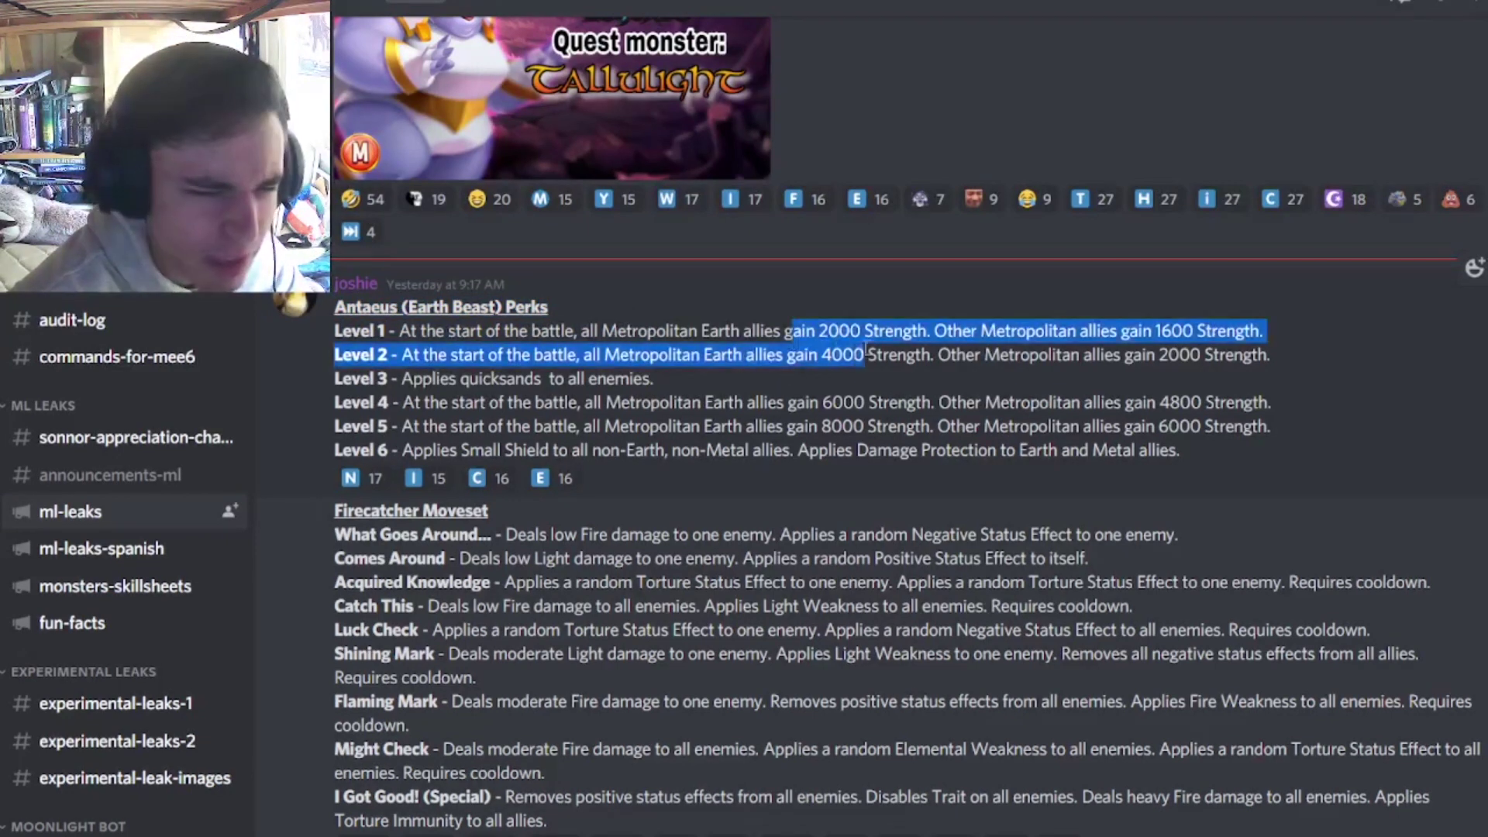
{"action": "left_click", "coordinate": [939, 351]}
{"action": "left_click_drag", "start_coordinate": [966, 355], "coordinate": [1124, 356]}
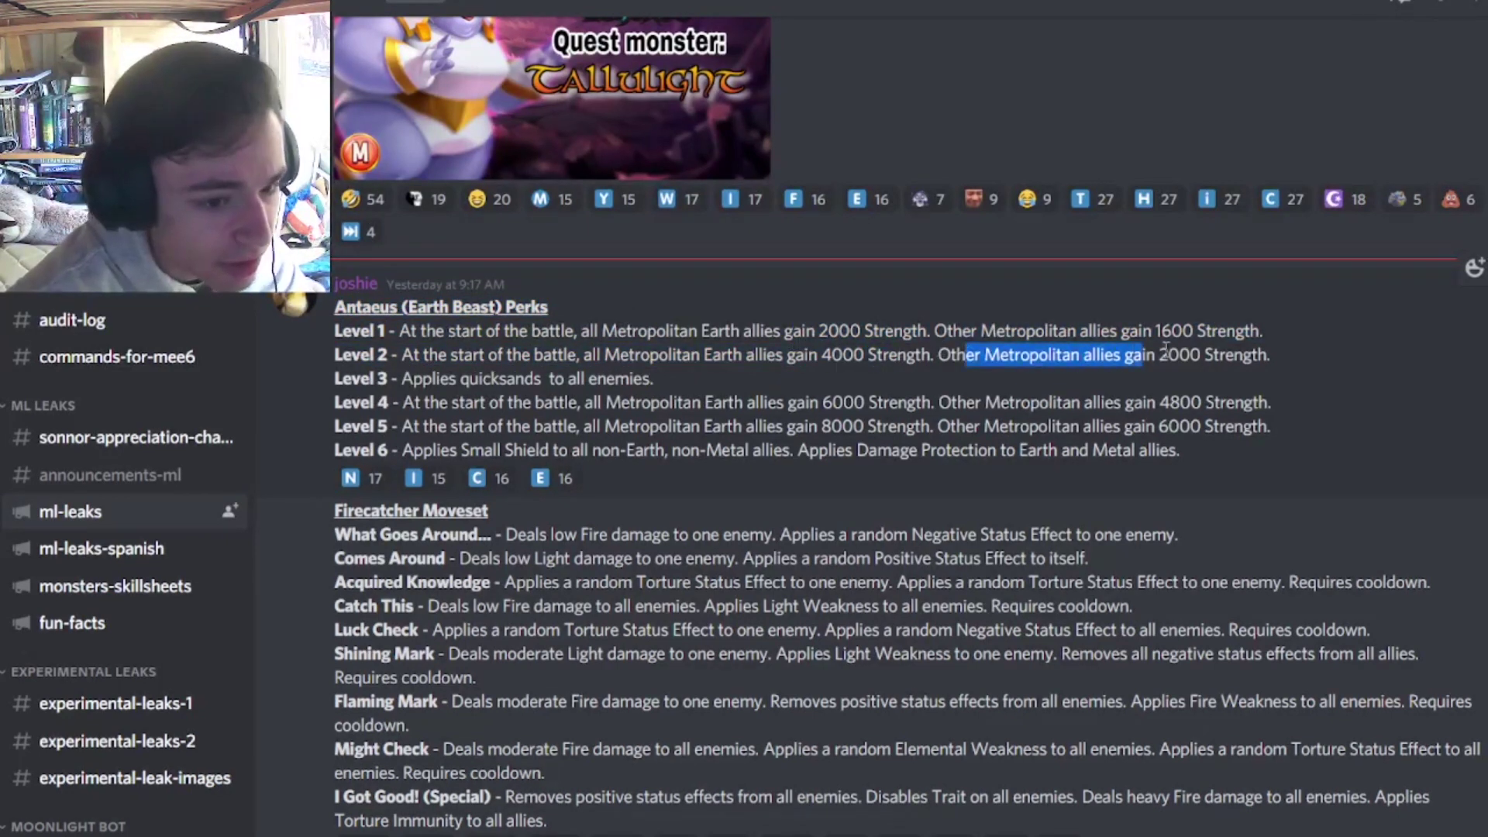
{"action": "left_click", "coordinate": [401, 449]}
Highlight Level 6's Small Shield and Damage Protection to Earth, then Level 1 back to the perks heading
{"action": "left_click_drag", "start_coordinate": [401, 449], "coordinate": [561, 451]}
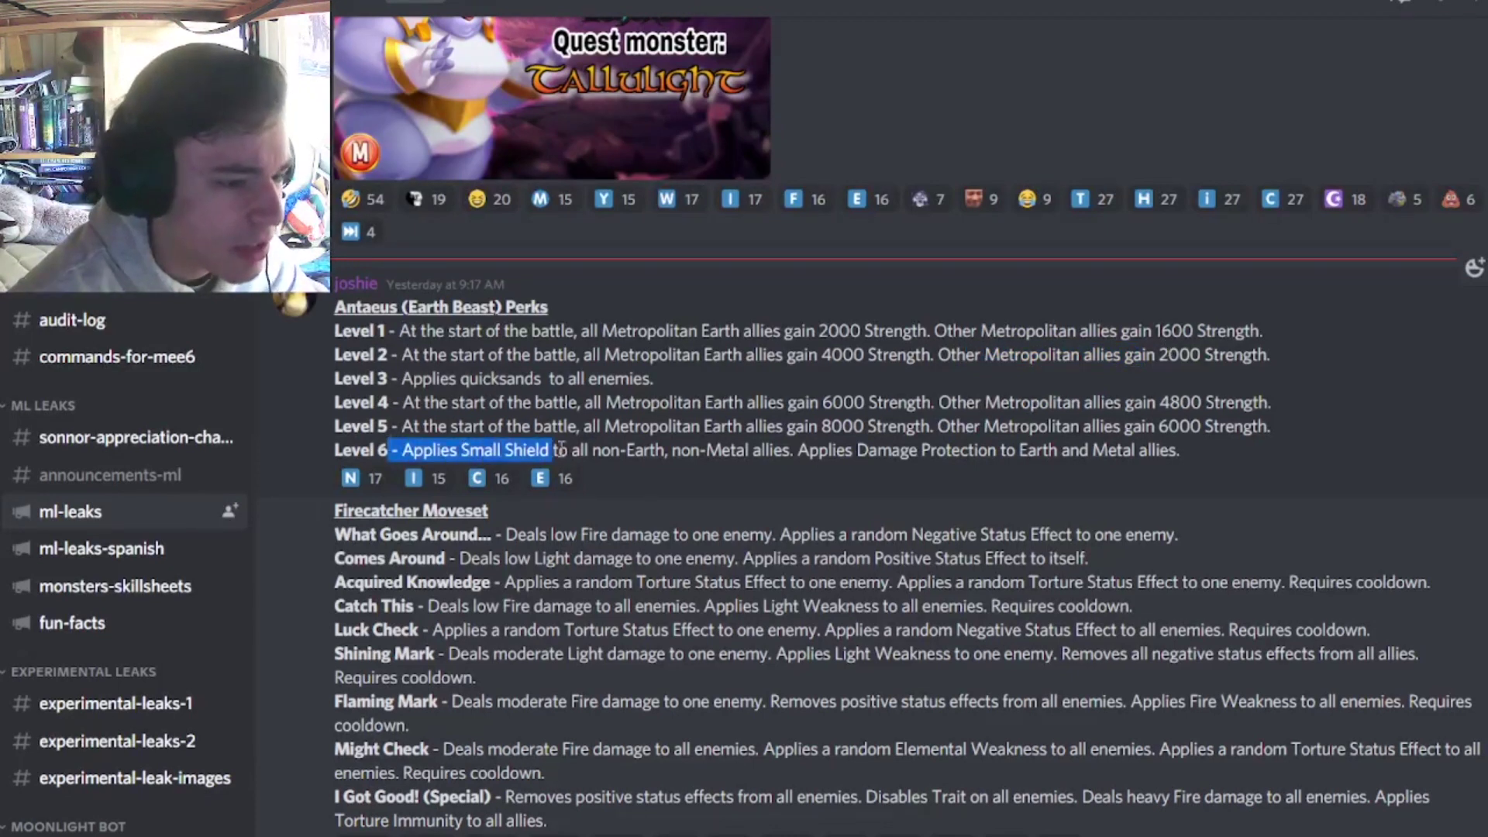
{"action": "left_click", "coordinate": [791, 454]}
{"action": "left_click_drag", "start_coordinate": [797, 451], "coordinate": [996, 456]}
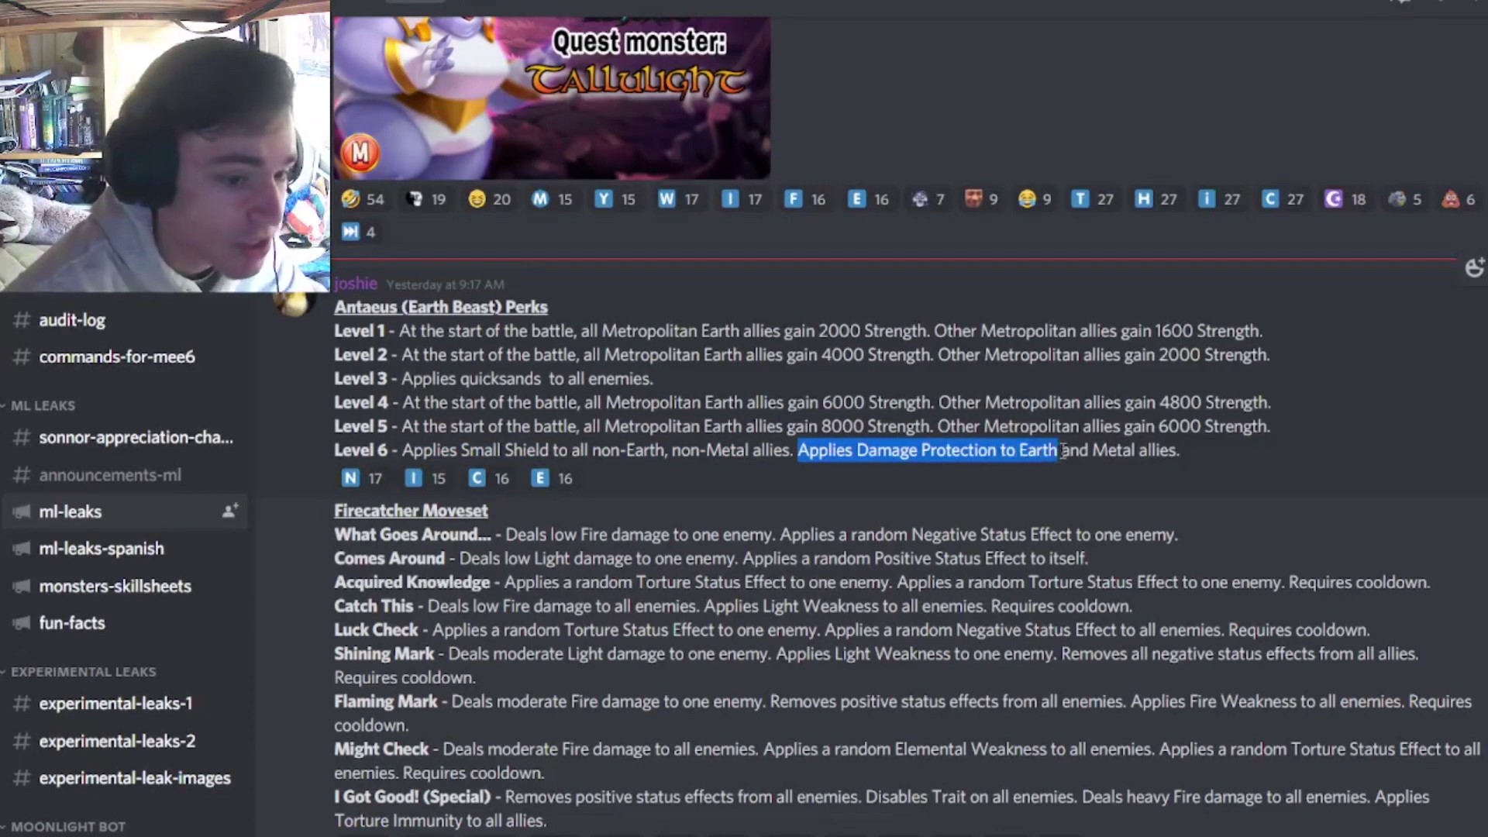
{"action": "left_click_drag", "start_coordinate": [1184, 453], "coordinate": [1122, 451]}
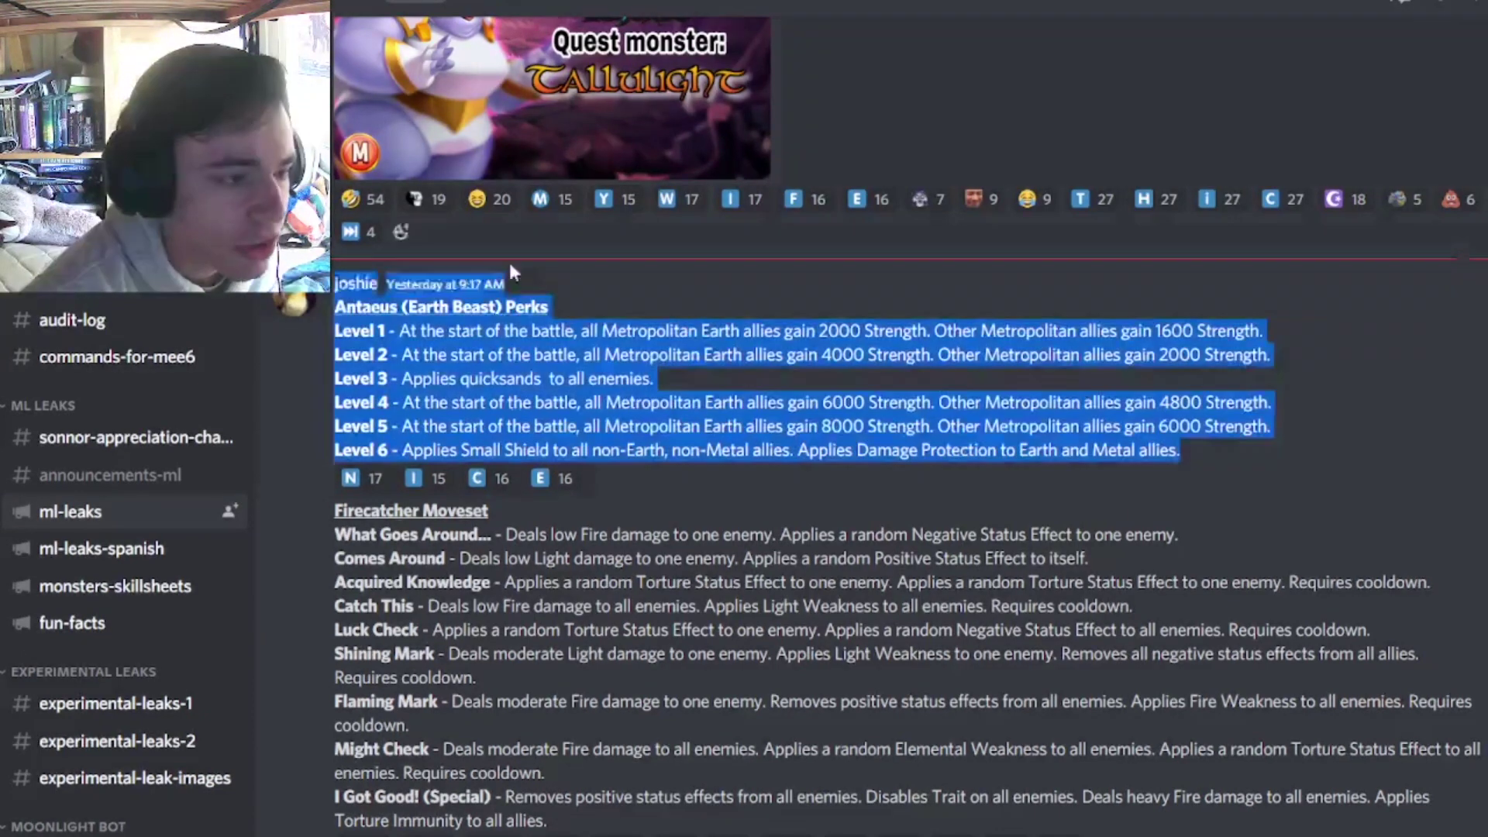
{"action": "left_click_drag", "start_coordinate": [578, 330], "coordinate": [430, 300]}
{"action": "left_click", "coordinate": [571, 303]}
{"action": "scroll", "coordinate": [570, 304], "scroll_direction": "down", "scroll_amount": 3}
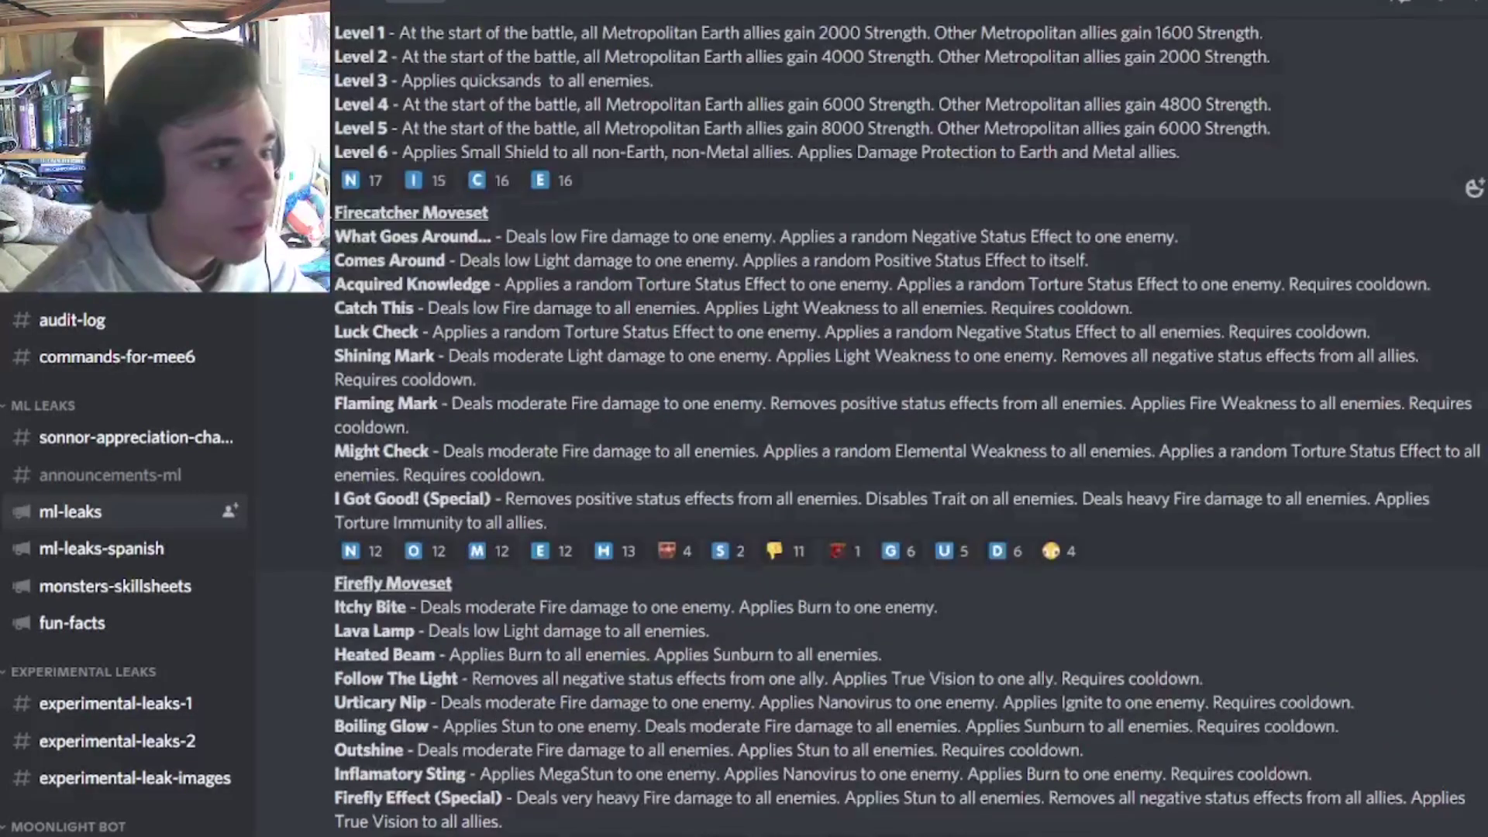
Highlight the Firecatcher Moveset heading and the Luck Check and Flaming Mark descriptions
{"action": "left_click_drag", "start_coordinate": [336, 207], "coordinate": [472, 214]}
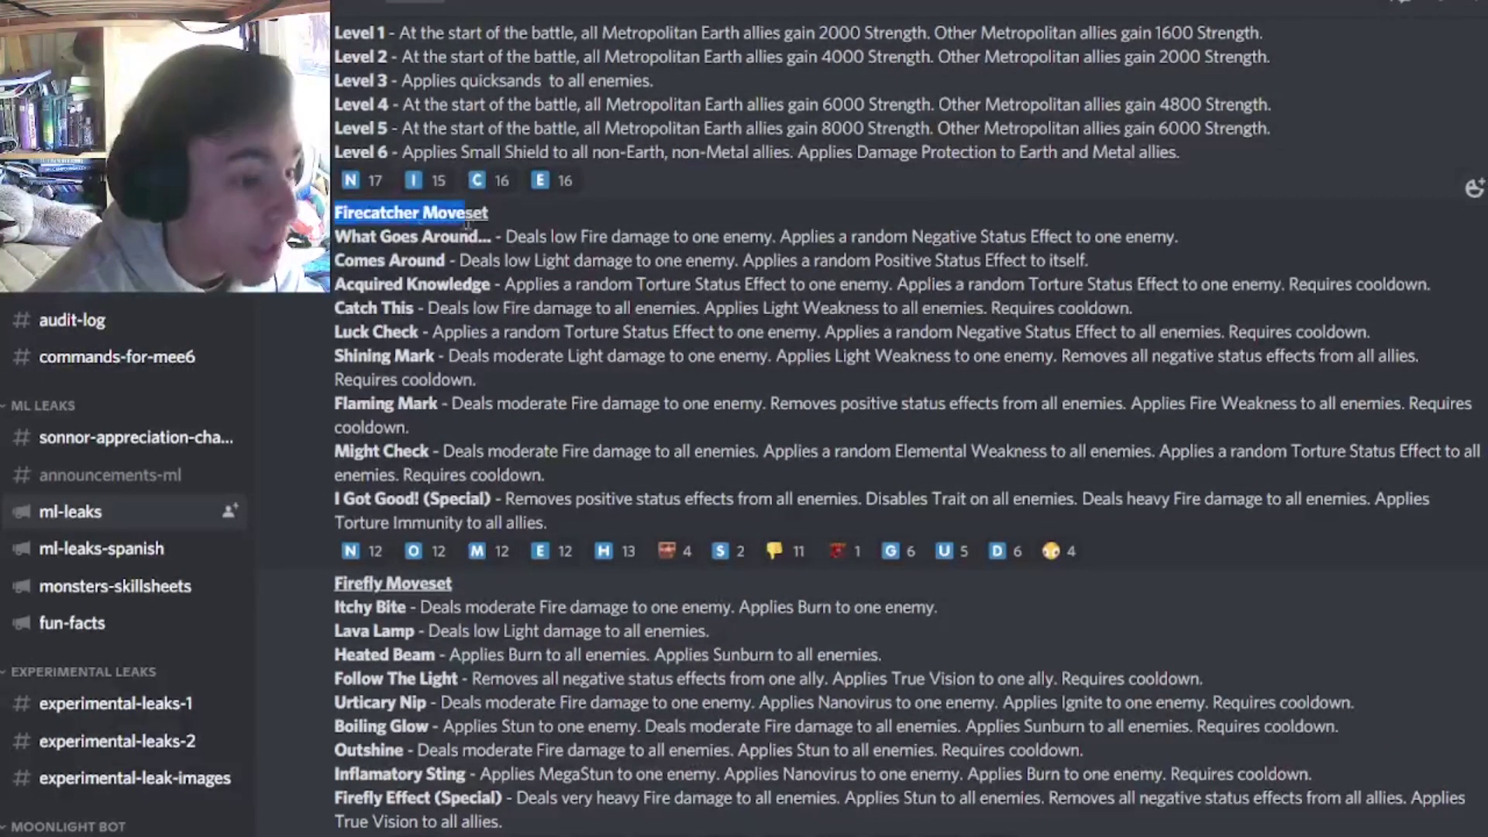
{"action": "left_click", "coordinate": [686, 261]}
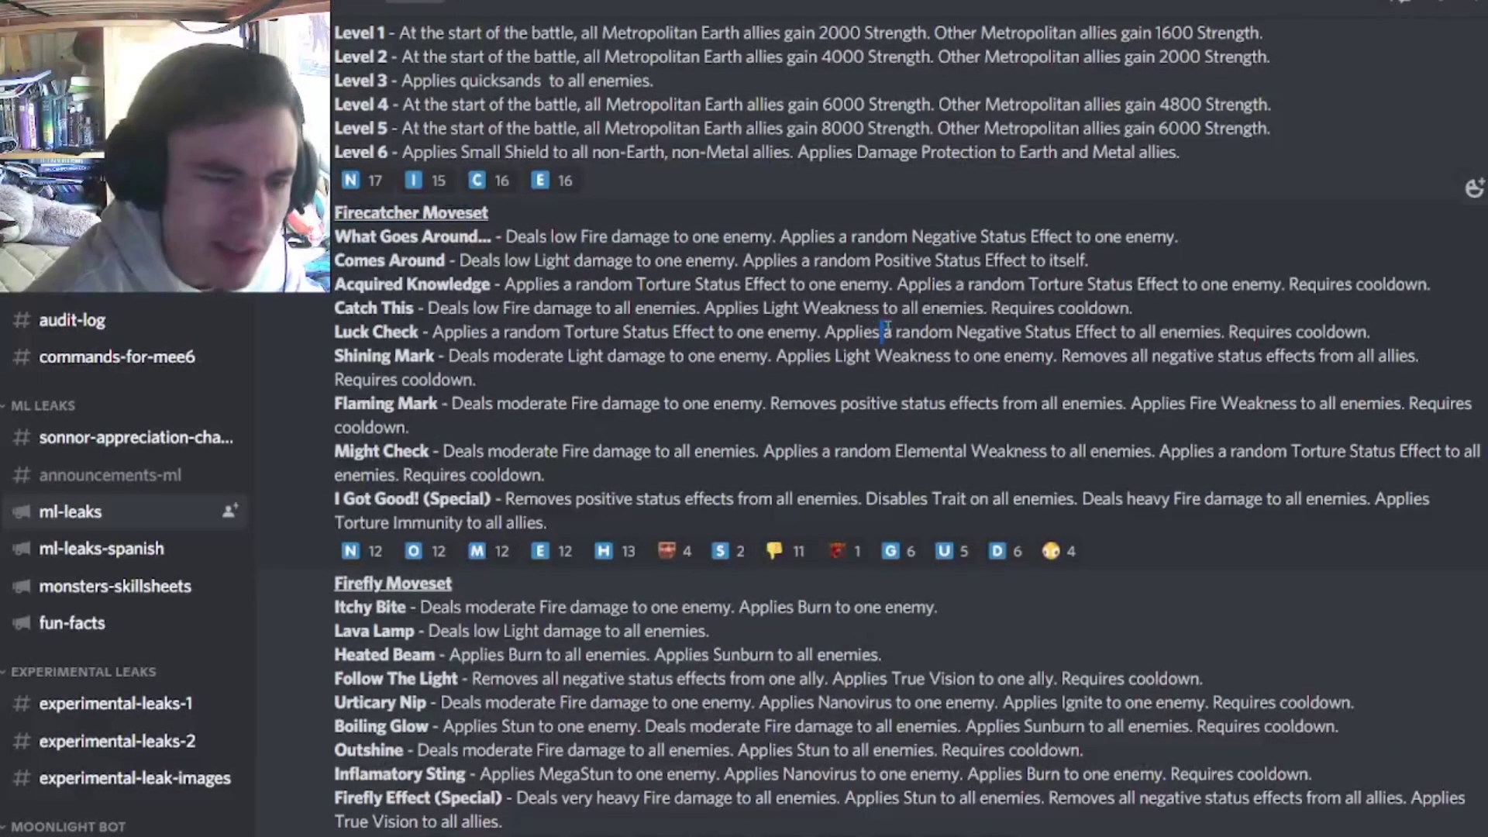
{"action": "left_click_drag", "start_coordinate": [930, 337], "coordinate": [1103, 335]}
{"action": "left_click", "coordinate": [1137, 336]}
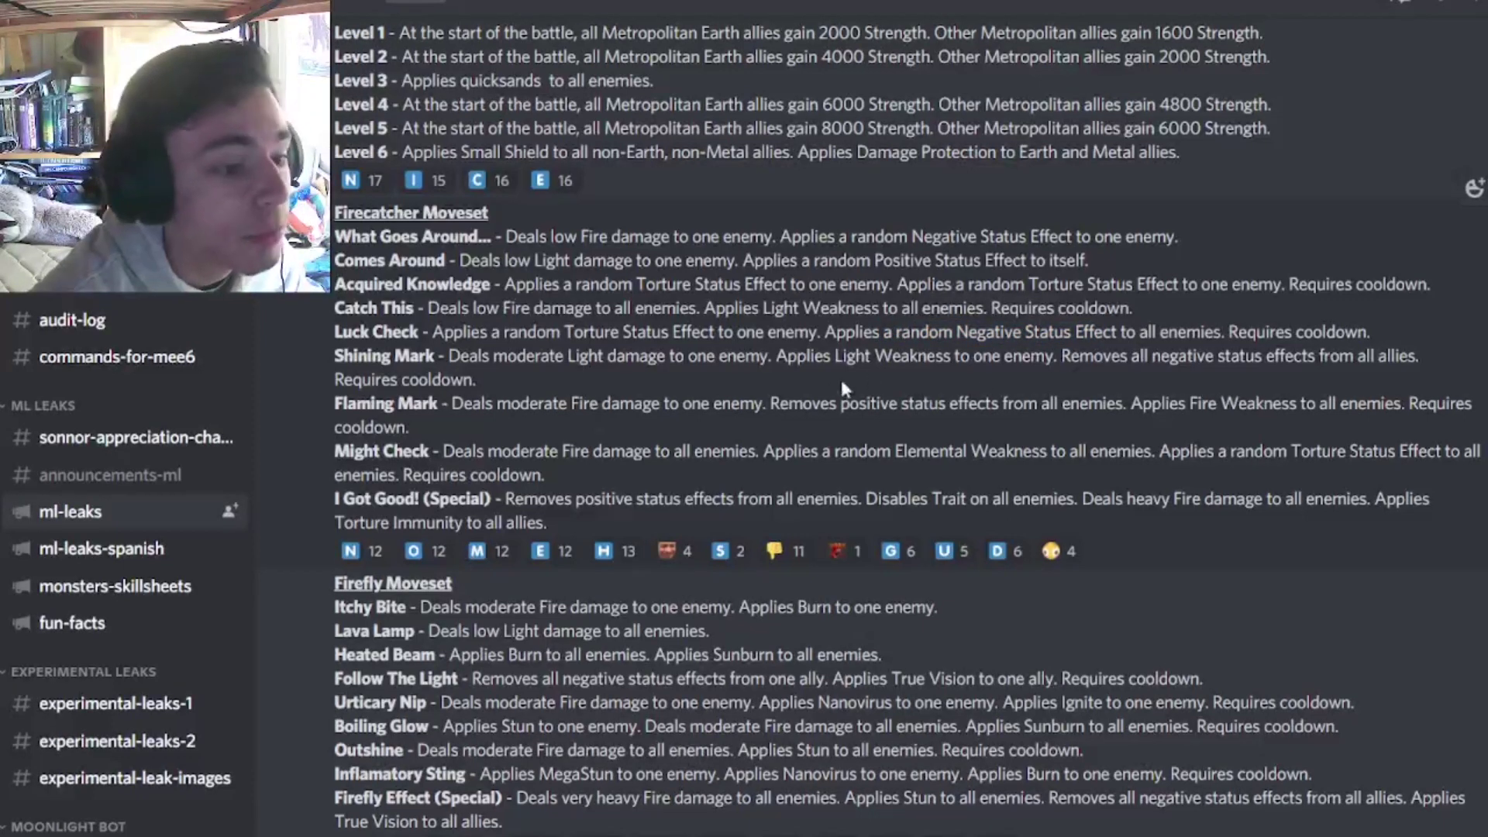
{"action": "left_click_drag", "start_coordinate": [814, 403], "coordinate": [1059, 404]}
{"action": "left_click", "coordinate": [834, 443]}
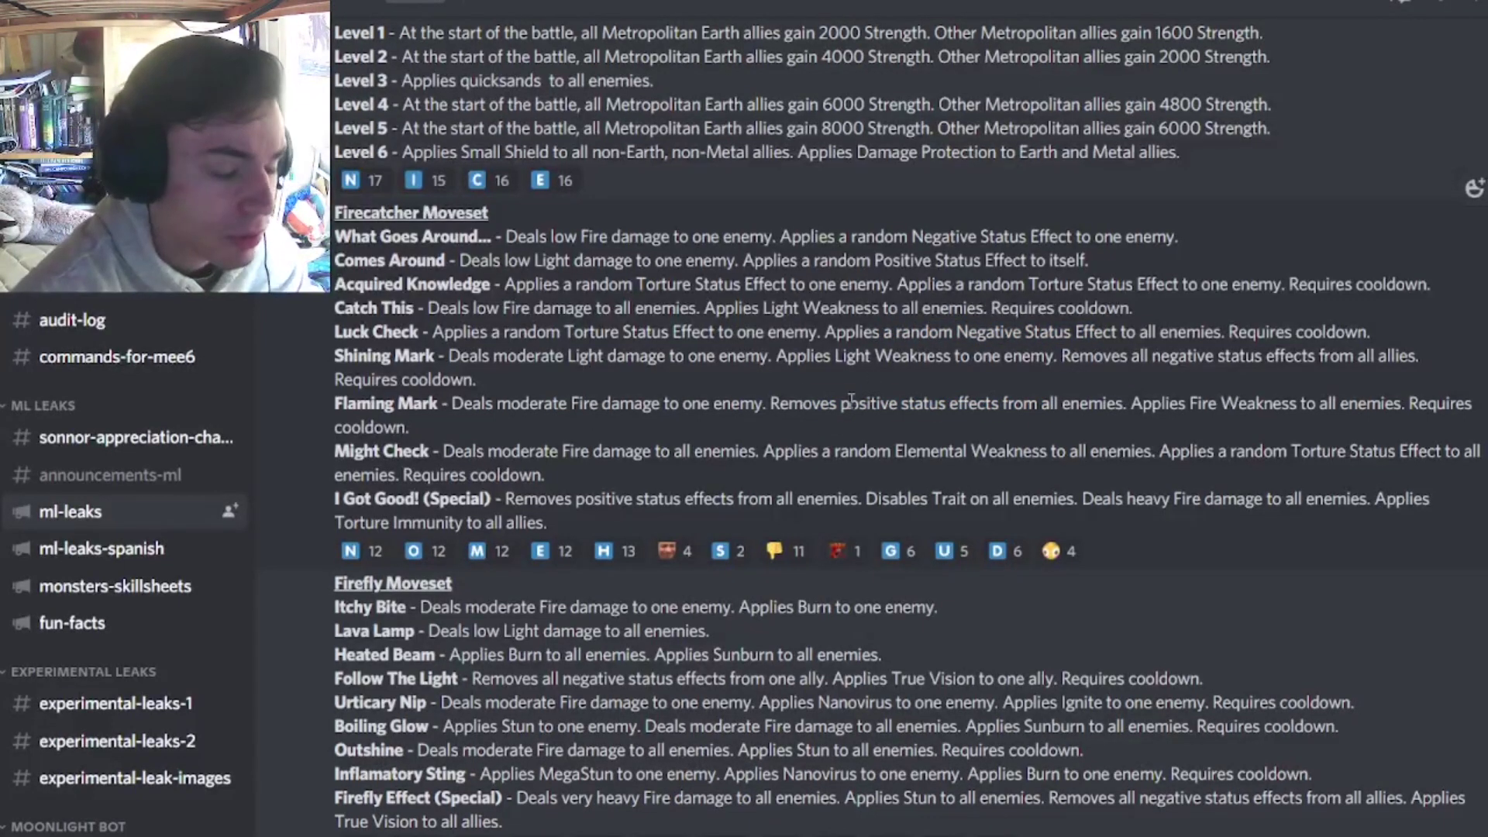
{"action": "left_click_drag", "start_coordinate": [768, 403], "coordinate": [477, 379]}
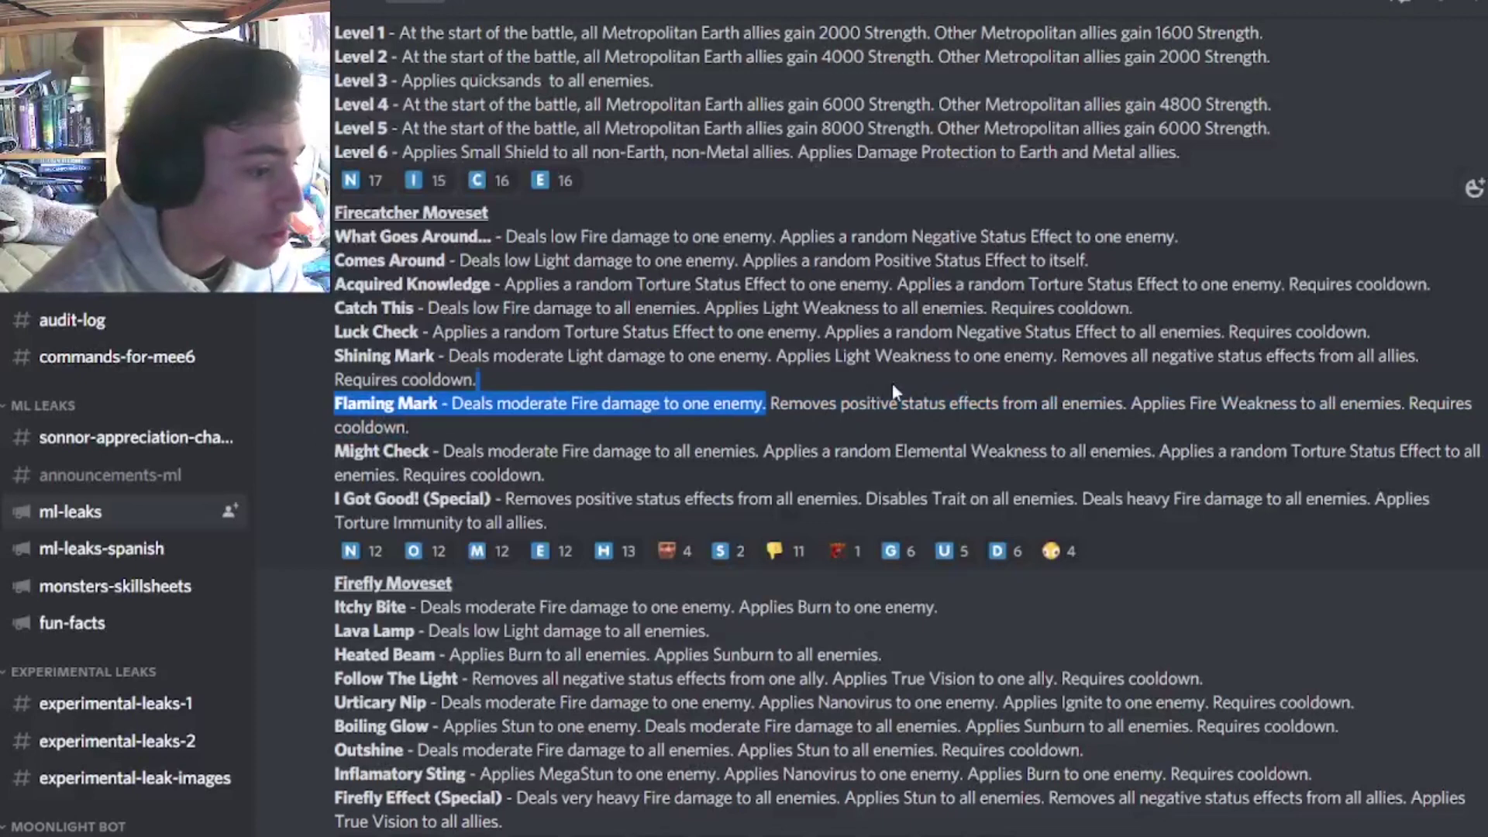
{"action": "left_click", "coordinate": [1007, 390]}
Highlight Might Check's Elemental Weakness and Torture effects, then Luck Check through I Got Good!
{"action": "left_click_drag", "start_coordinate": [758, 454], "coordinate": [1150, 454]}
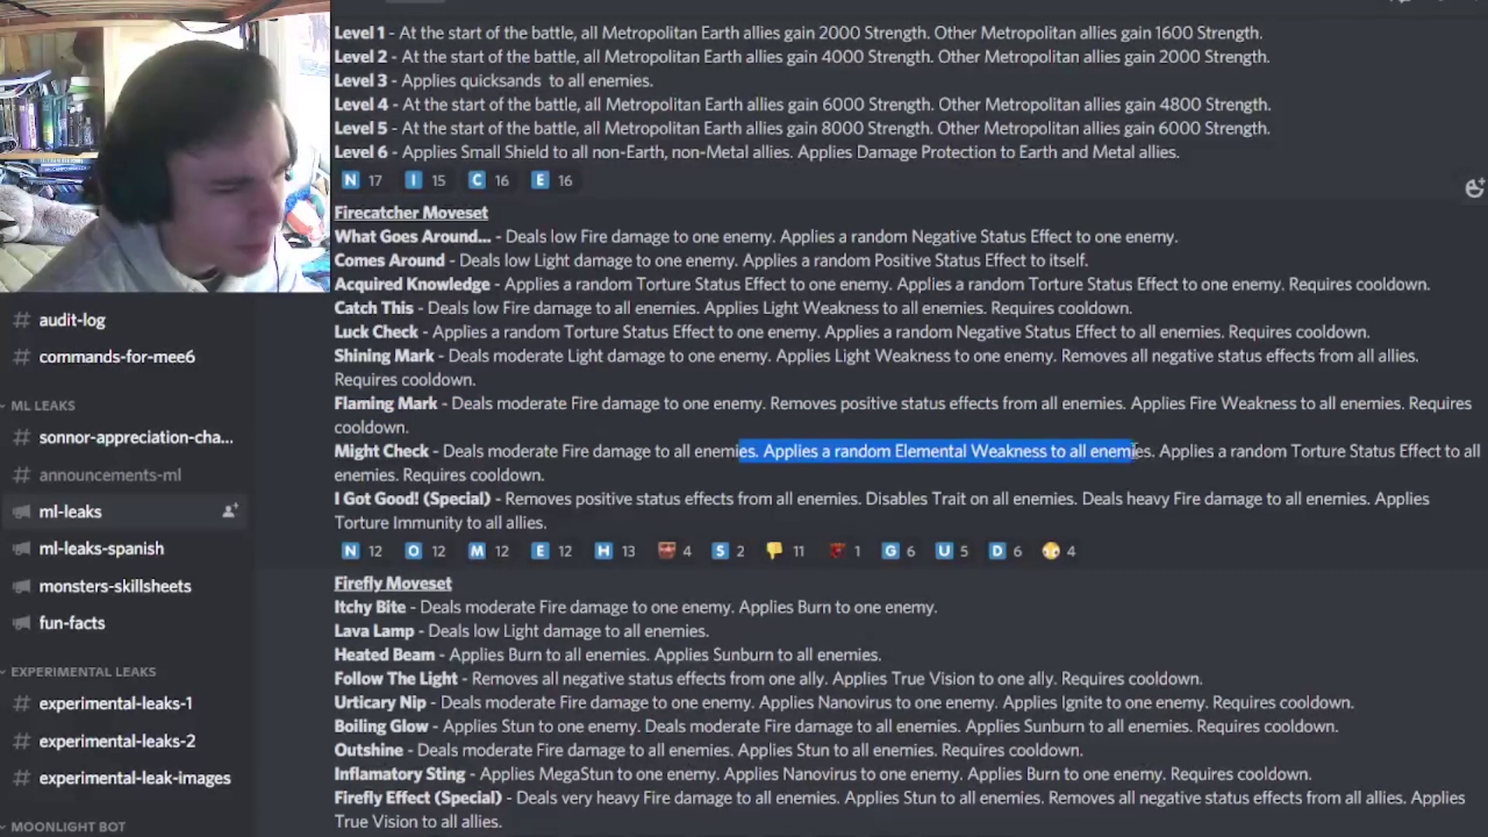
{"action": "left_click", "coordinate": [1222, 454]}
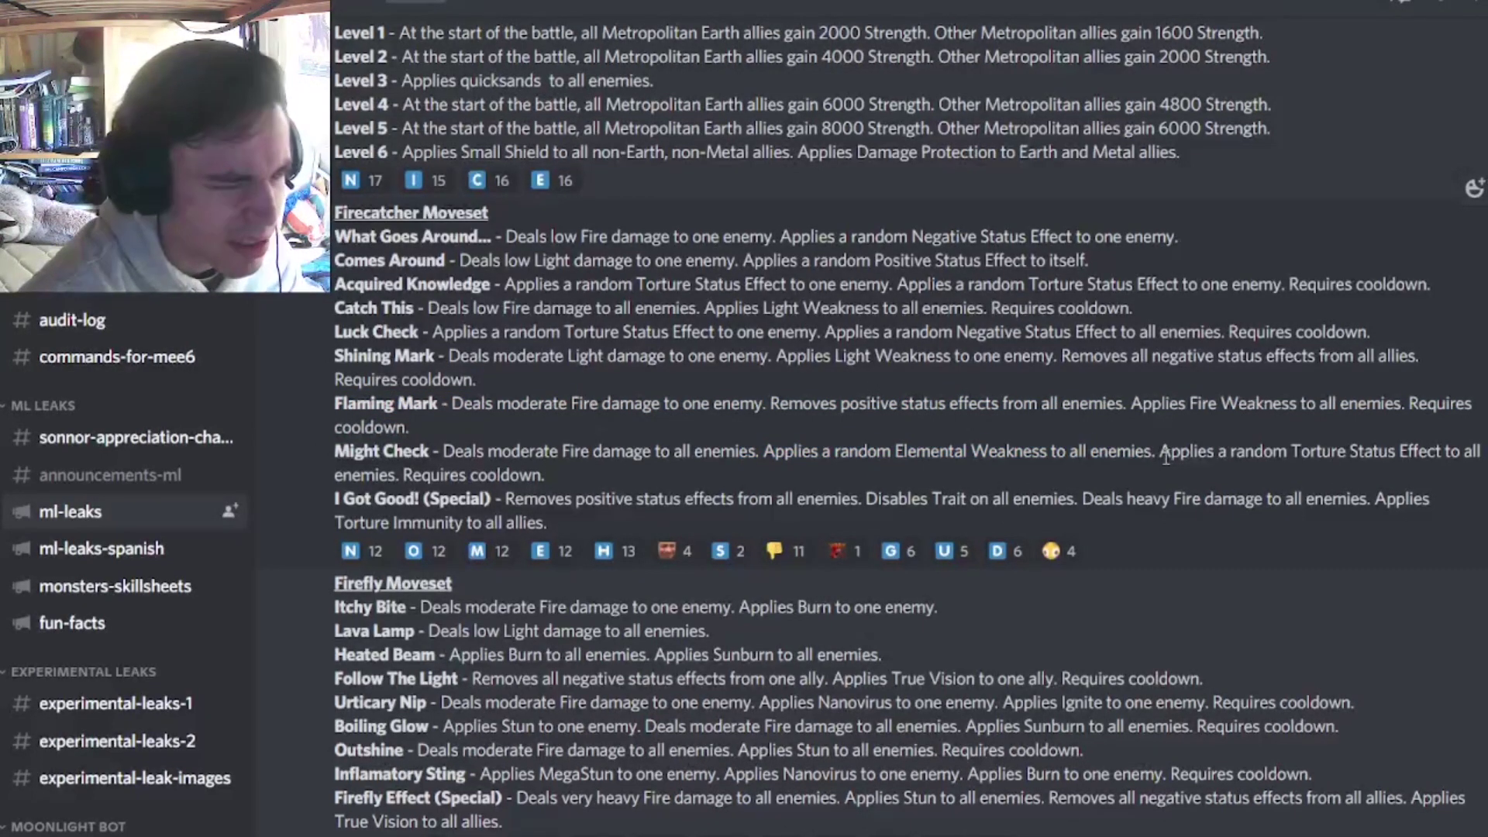
{"action": "mouse_move", "coordinate": [1211, 451]}
{"action": "left_mouse_down"}
{"action": "mouse_move", "coordinate": [1400, 456]}
{"action": "mouse_move", "coordinate": [545, 475]}
{"action": "left_mouse_up"}
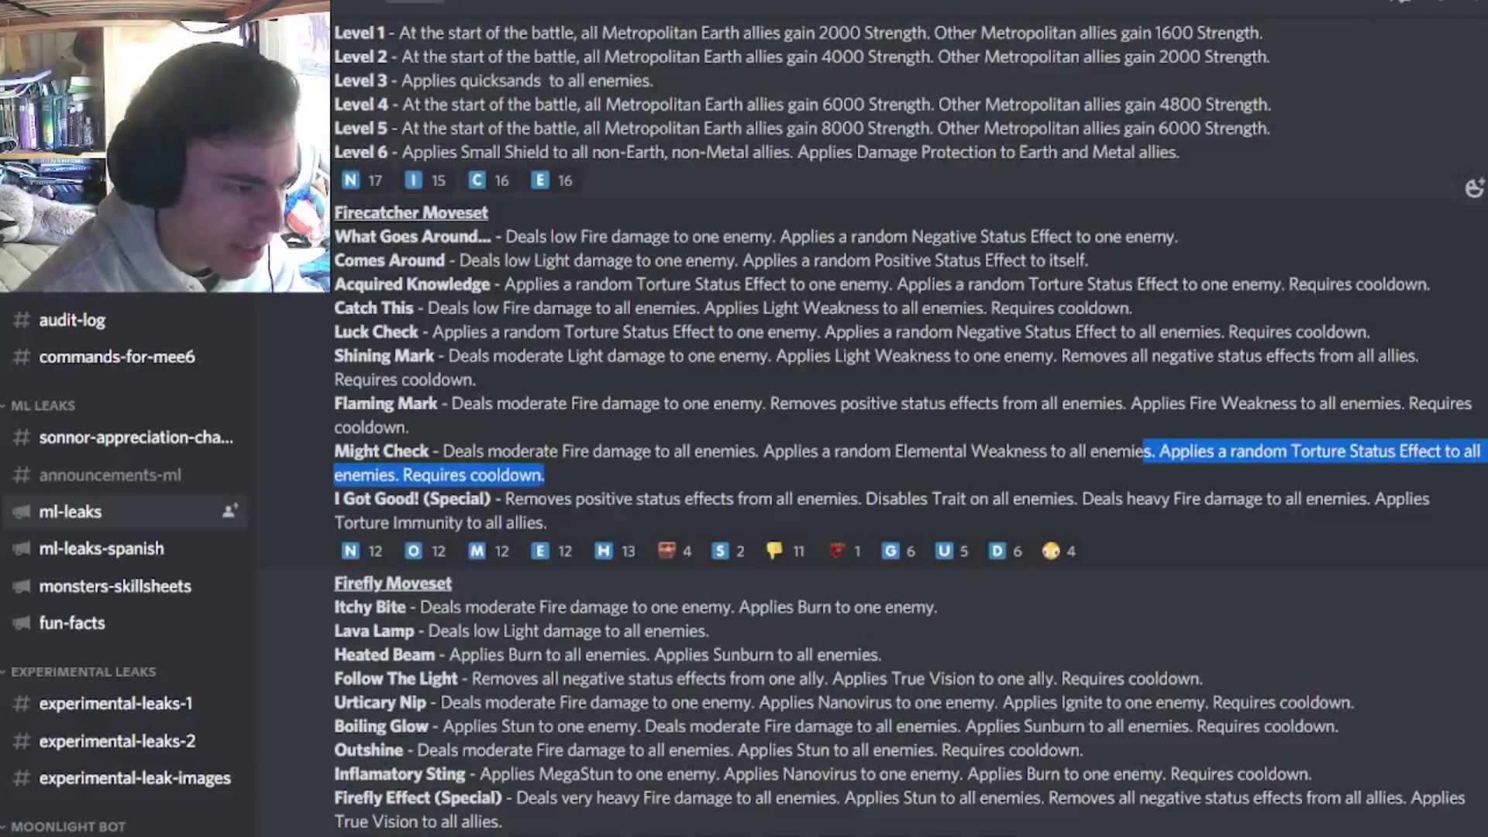
{"action": "left_click", "coordinate": [840, 447]}
{"action": "left_click_drag", "start_coordinate": [840, 451], "coordinate": [604, 328]}
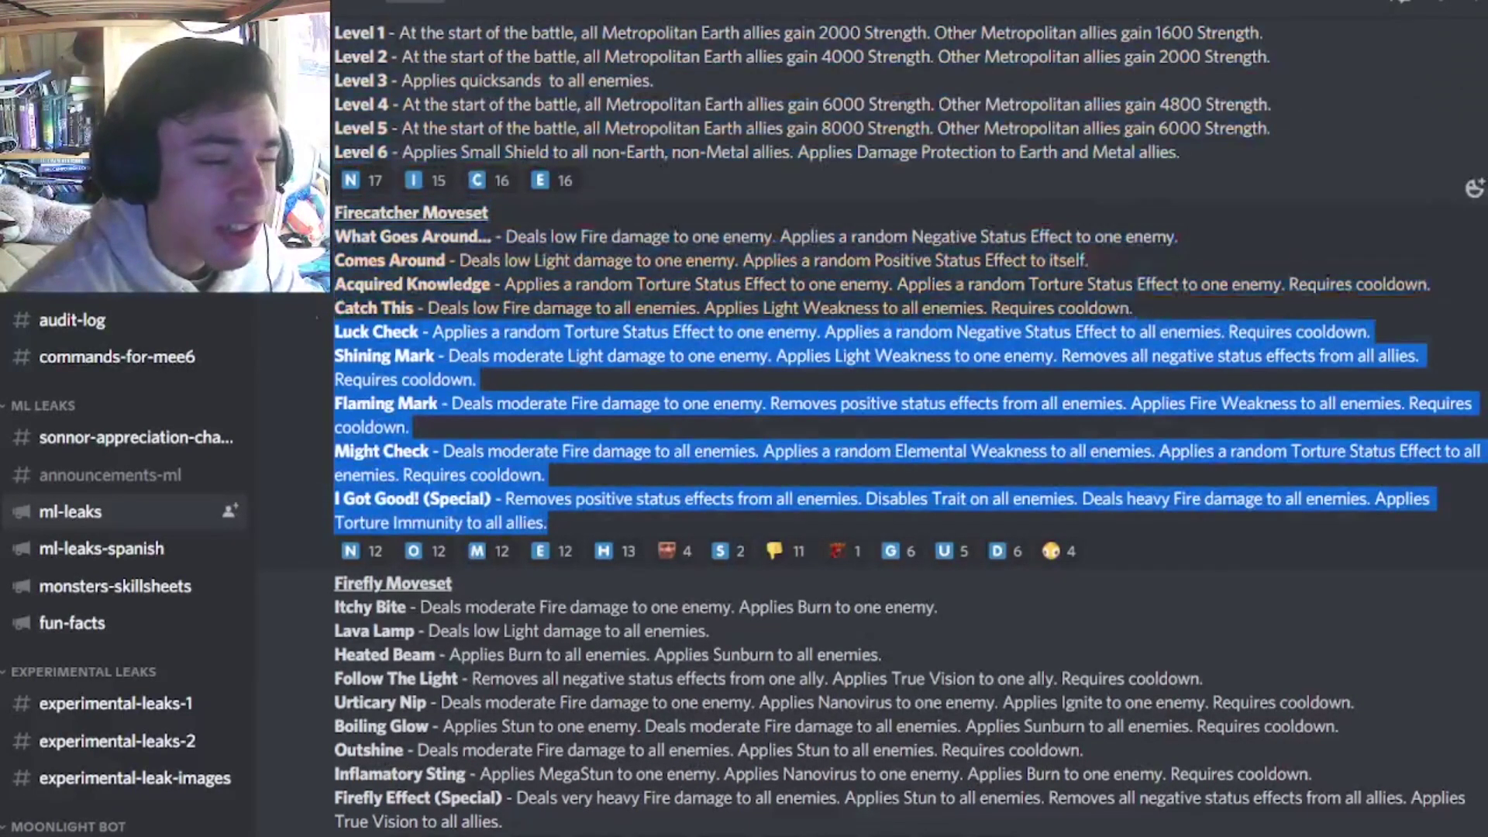
{"action": "left_click", "coordinate": [738, 355]}
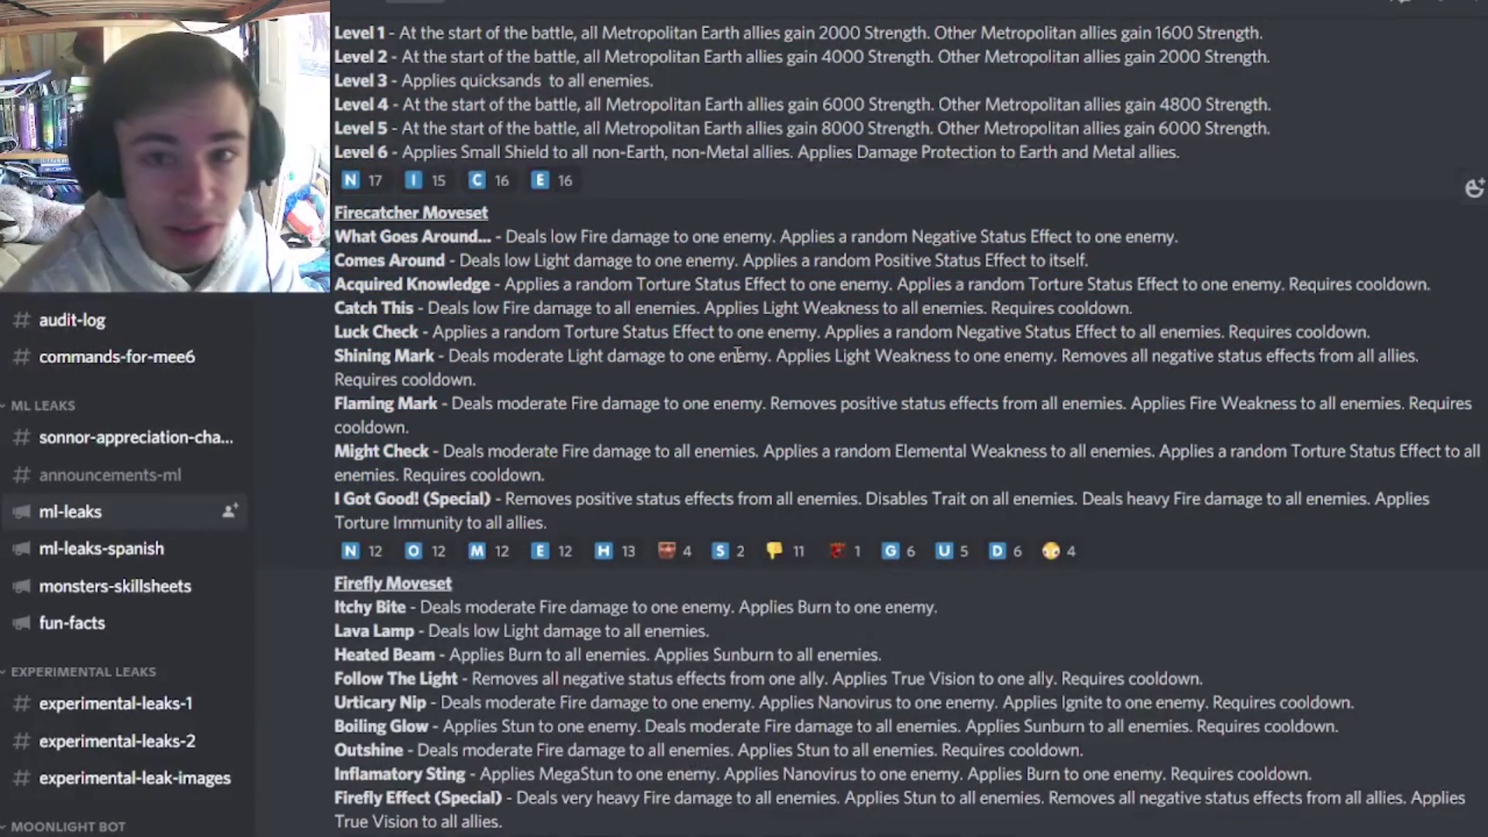
{"action": "scroll", "coordinate": [738, 357], "scroll_direction": "down", "scroll_amount": 3}
Highlight Follow The Light's True Vision description and Outshine's Stun to all enemies
{"action": "left_click", "coordinate": [604, 374]}
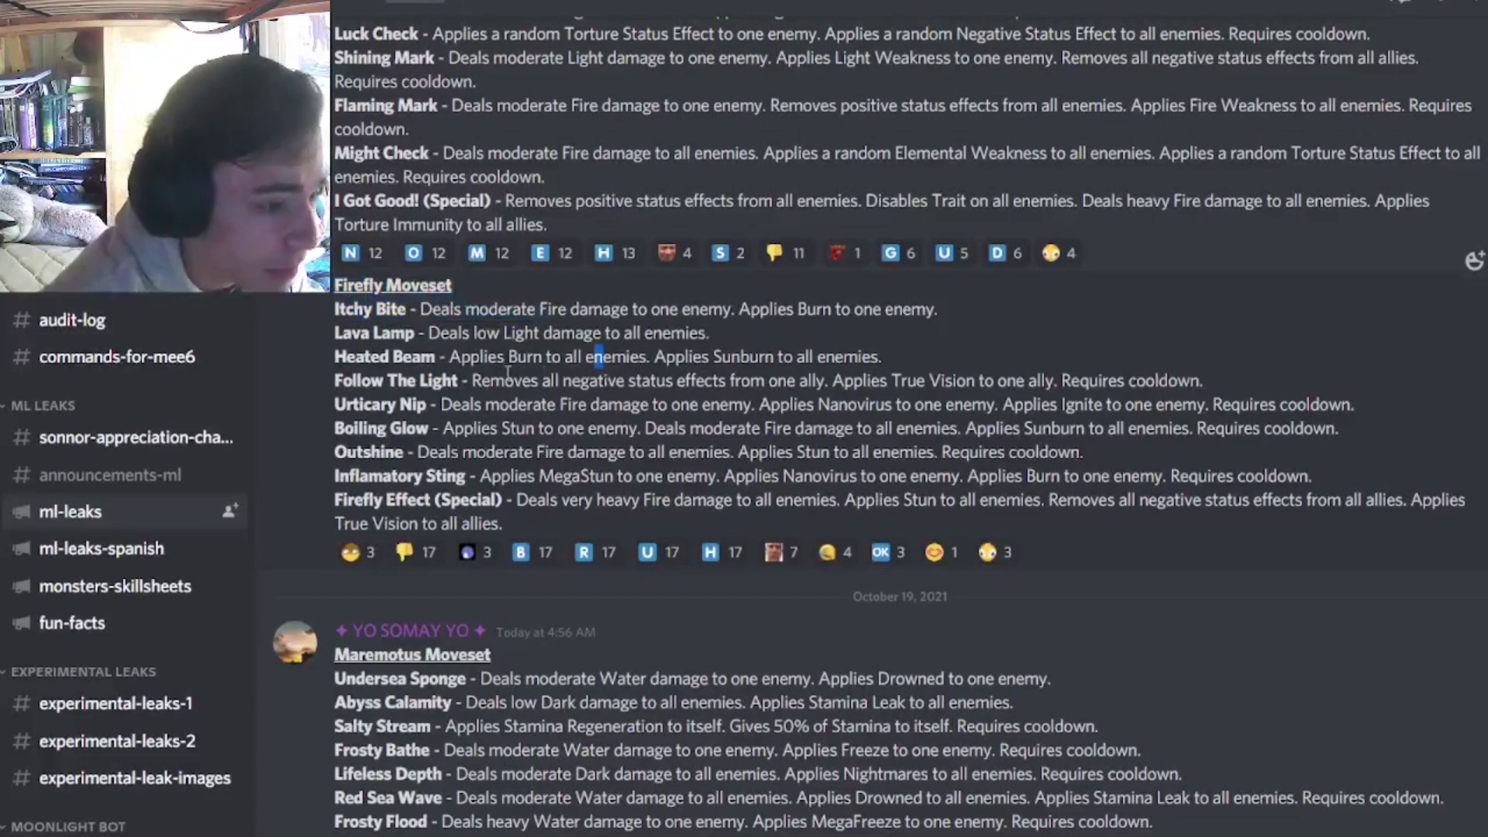
{"action": "left_click_drag", "start_coordinate": [455, 381], "coordinate": [1044, 380]}
{"action": "left_click", "coordinate": [833, 380]}
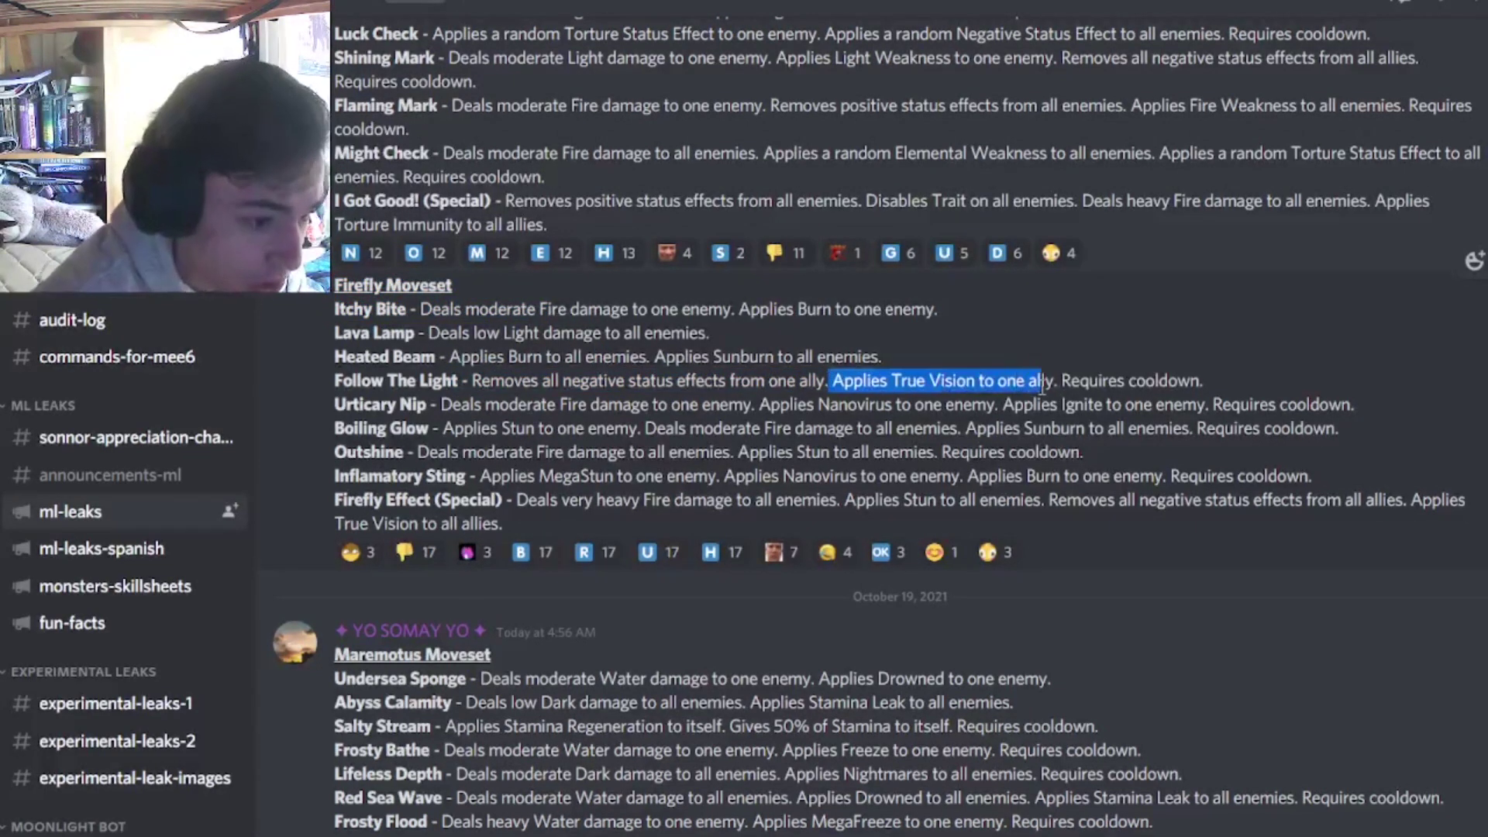
{"action": "left_click", "coordinate": [1045, 395]}
{"action": "left_click_drag", "start_coordinate": [735, 453], "coordinate": [1106, 475]}
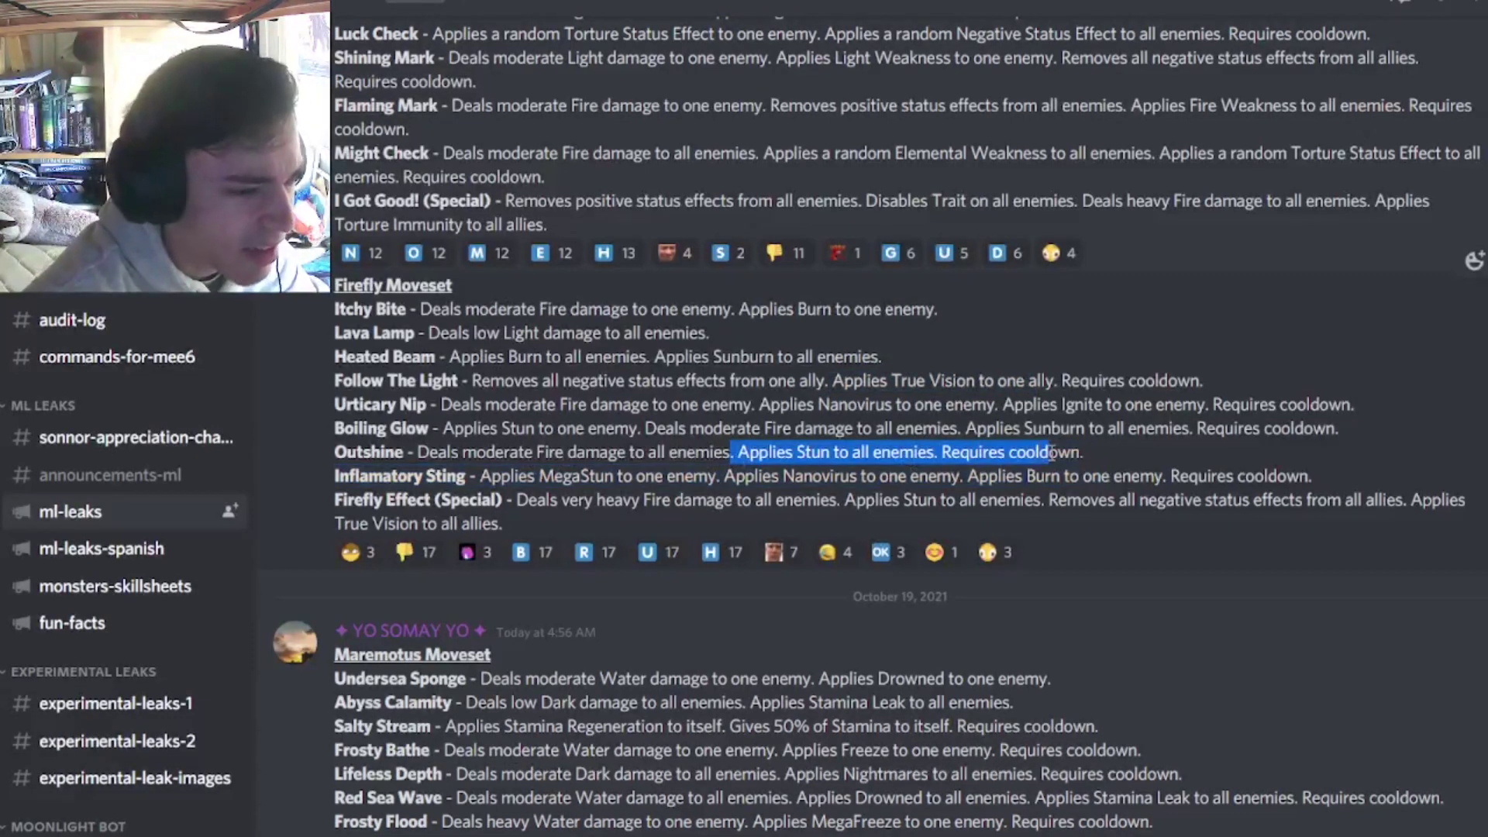
{"action": "left_click", "coordinate": [837, 476]}
Highlight Inflamatory Sting's Nanovirus, Burn and MegaStun effects, then the whole Firefly Moveset post
{"action": "left_click_drag", "start_coordinate": [838, 476], "coordinate": [1144, 479]}
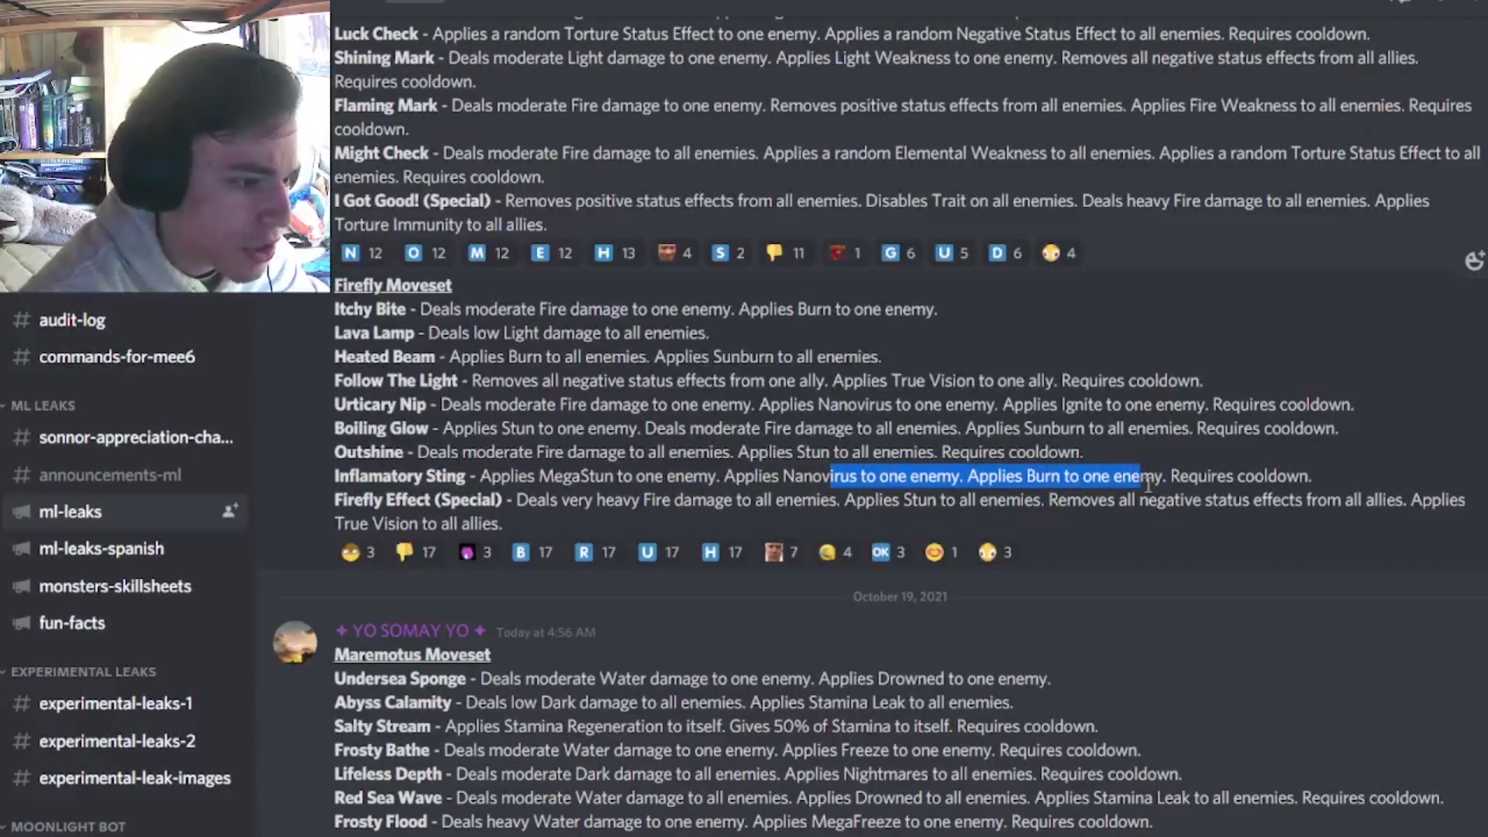
{"action": "left_click", "coordinate": [837, 476]}
{"action": "left_click_drag", "start_coordinate": [479, 476], "coordinate": [715, 475]}
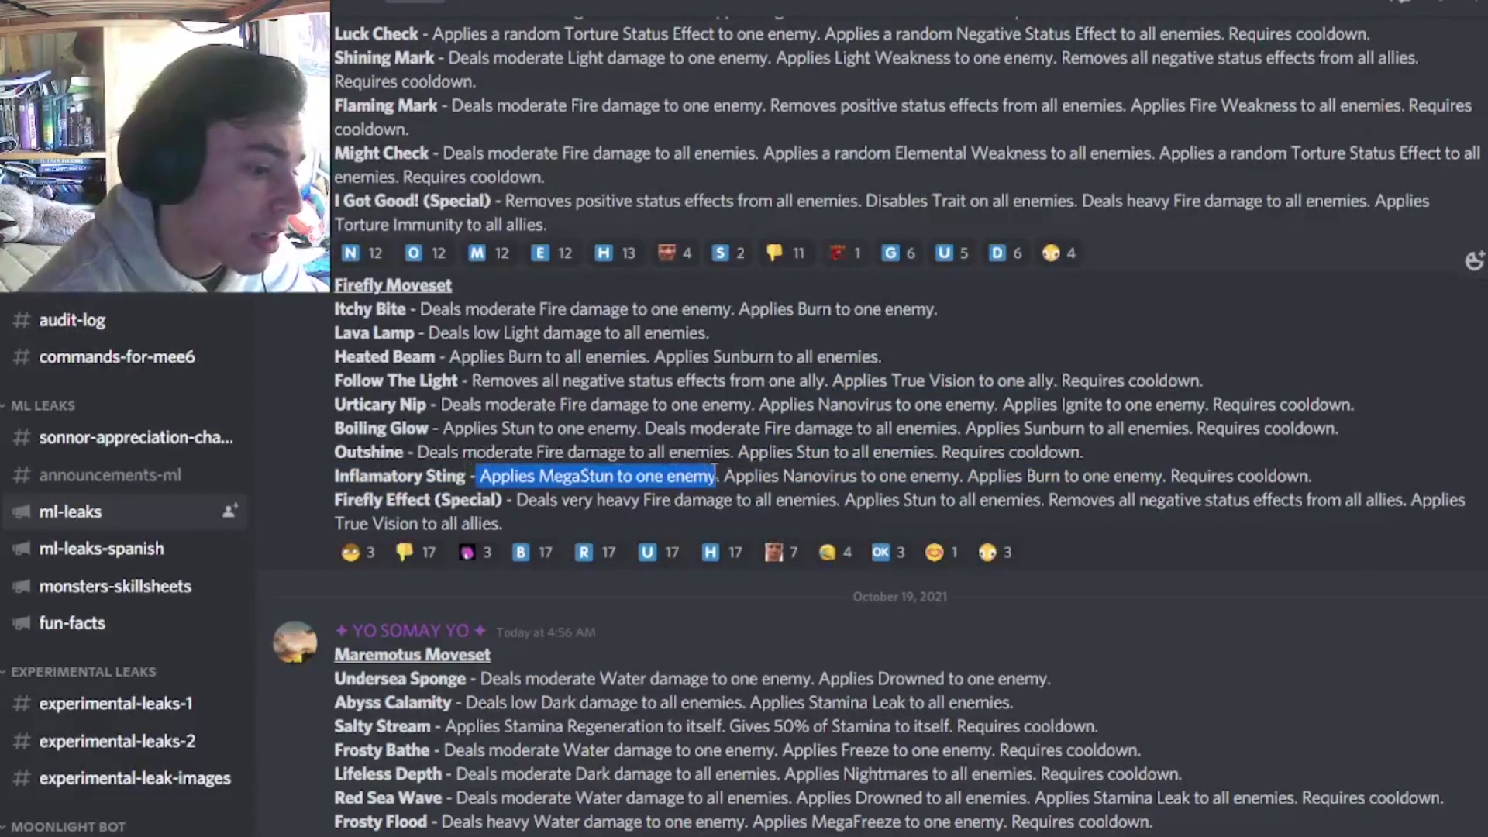
{"action": "left_click", "coordinate": [775, 465]}
{"action": "left_click_drag", "start_coordinate": [334, 285], "coordinate": [507, 523]}
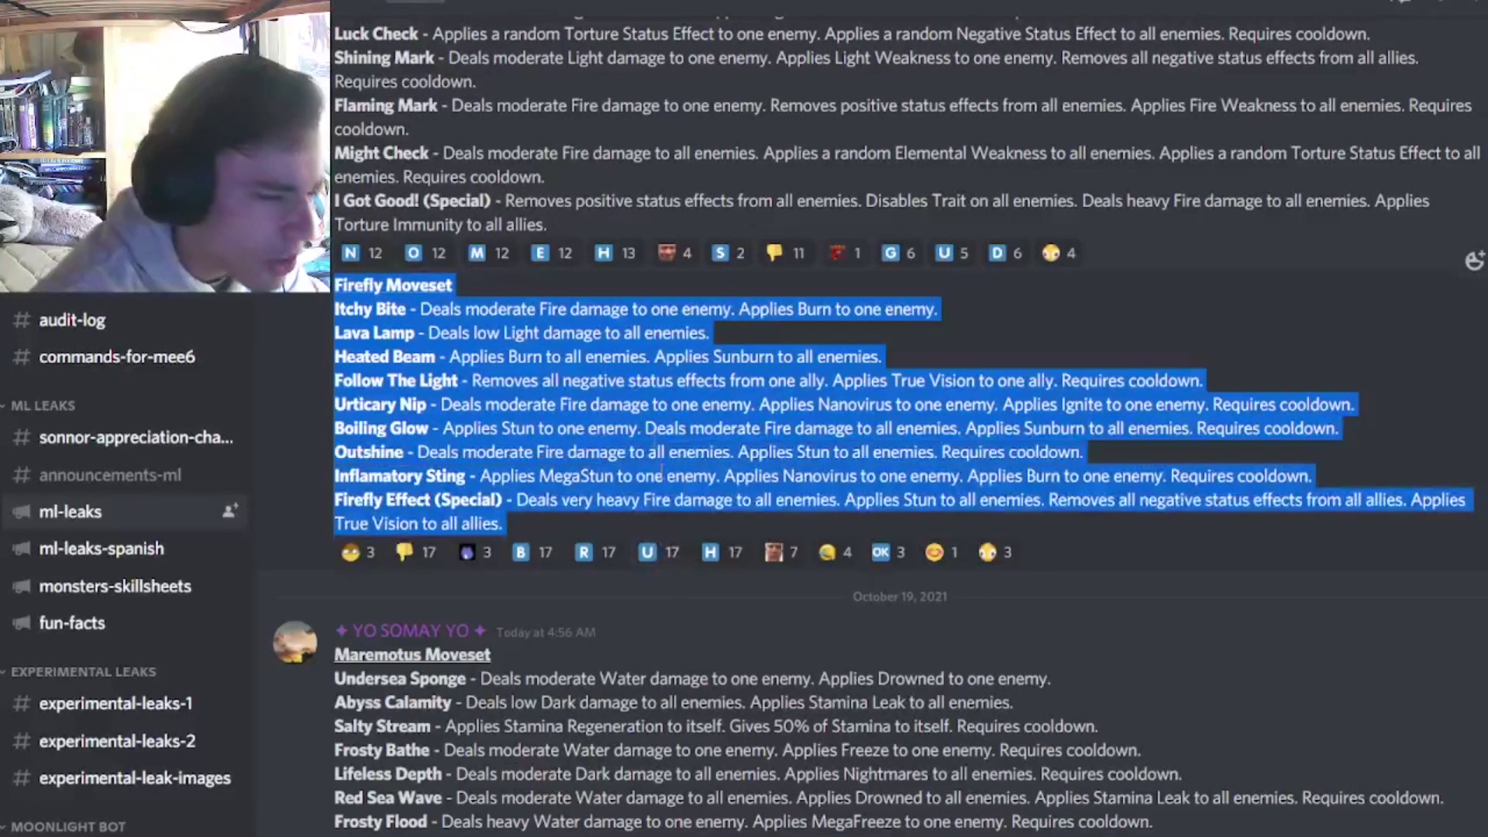
Highlight Outshine's stun text, Urticary Nip's Nanovirus, then Follow The Light through Outshine
{"action": "left_click", "coordinate": [476, 476]}
{"action": "left_click_drag", "start_coordinate": [477, 476], "coordinate": [730, 455]}
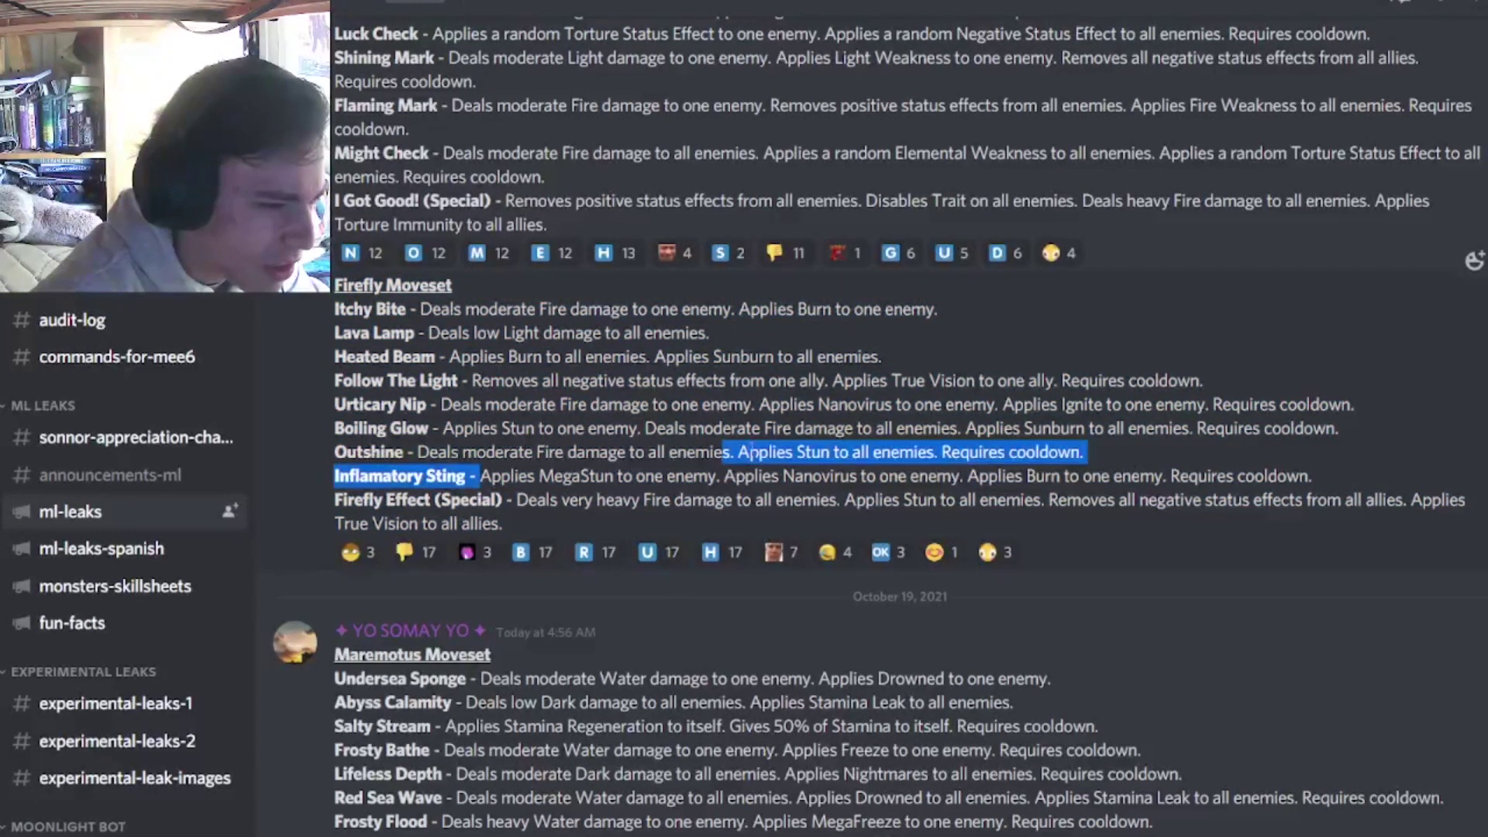
{"action": "left_click", "coordinate": [731, 456]}
{"action": "left_click_drag", "start_coordinate": [770, 404], "coordinate": [936, 407]}
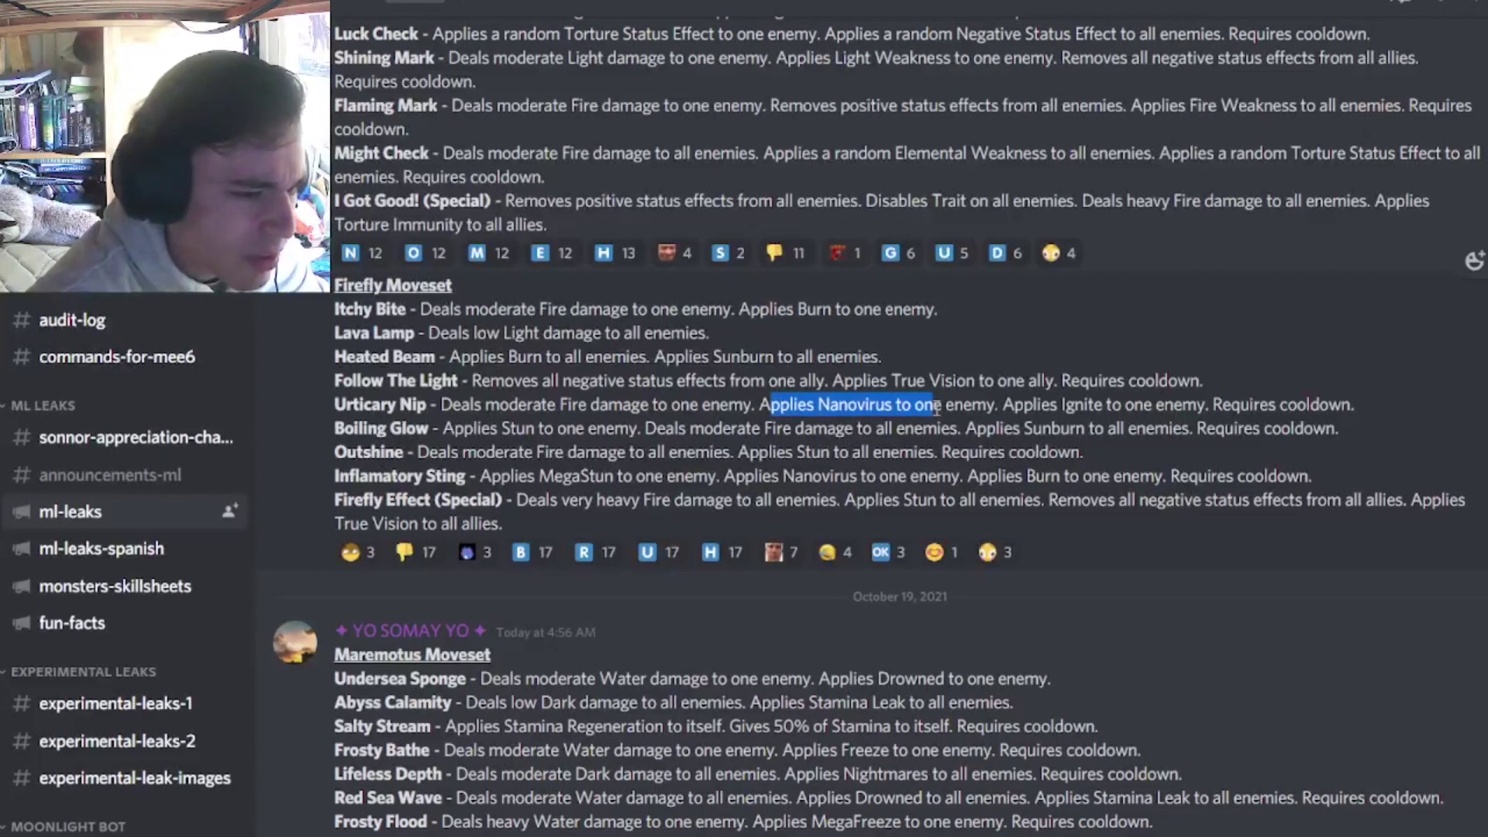
{"action": "mouse_move", "coordinate": [1087, 454]}
{"action": "left_mouse_down"}
{"action": "mouse_move", "coordinate": [508, 383]}
{"action": "mouse_move", "coordinate": [338, 309]}
{"action": "left_mouse_up"}
{"action": "scroll", "coordinate": [745, 465], "scroll_direction": "down", "scroll_amount": 3}
{"action": "left_click_drag", "start_coordinate": [292, 365], "coordinate": [494, 356]}
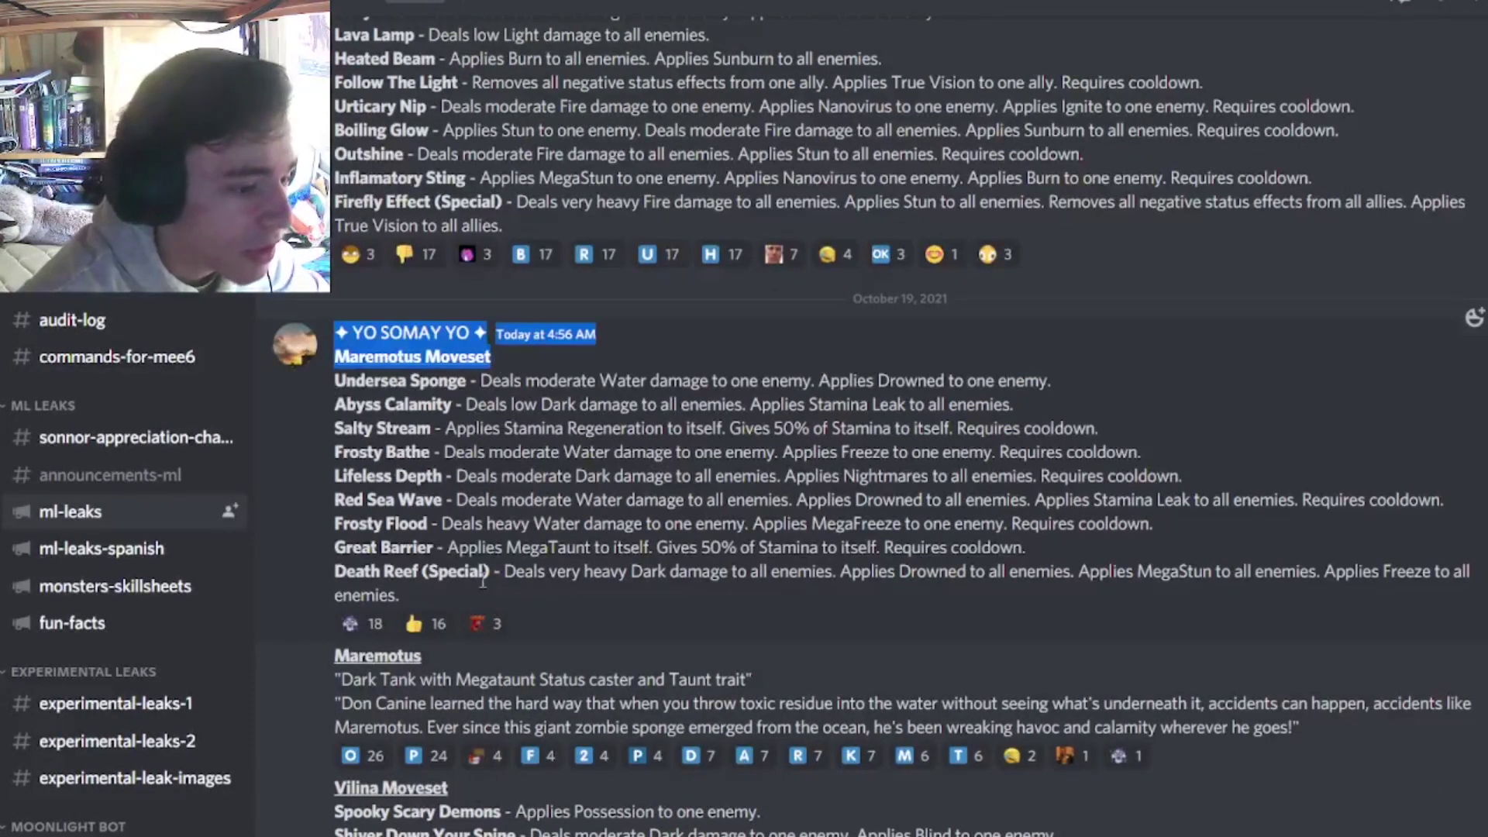
Highlight the Maremotus trait's Megataunt Status, then the Frosty Flood and Red Sea Wave lines
{"action": "left_click_drag", "start_coordinate": [585, 680], "coordinate": [468, 679]}
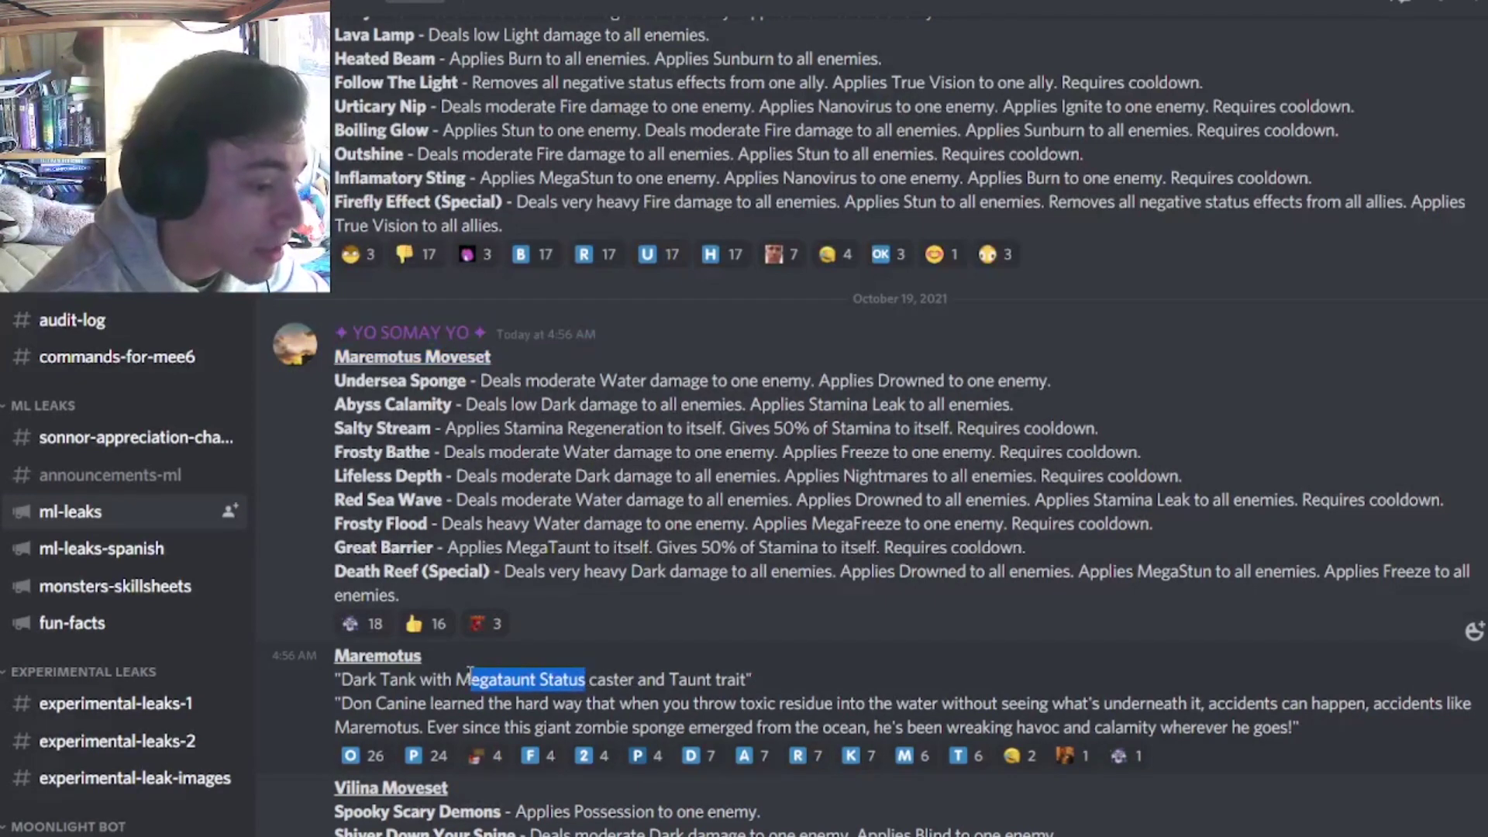
{"action": "left_click", "coordinate": [513, 442]}
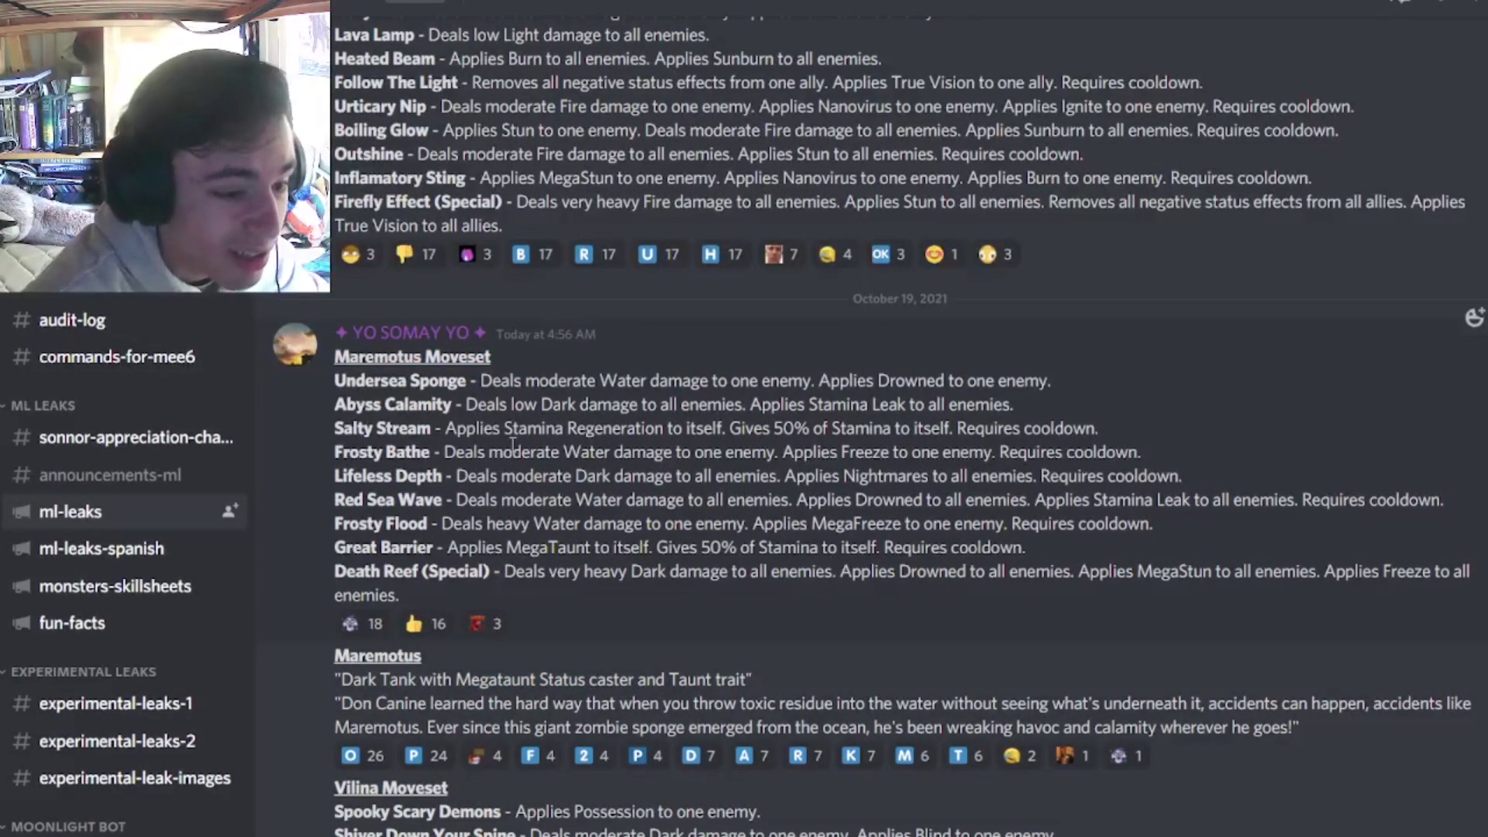
{"action": "left_click_drag", "start_coordinate": [763, 524], "coordinate": [1087, 523]}
{"action": "left_click", "coordinate": [1043, 521]}
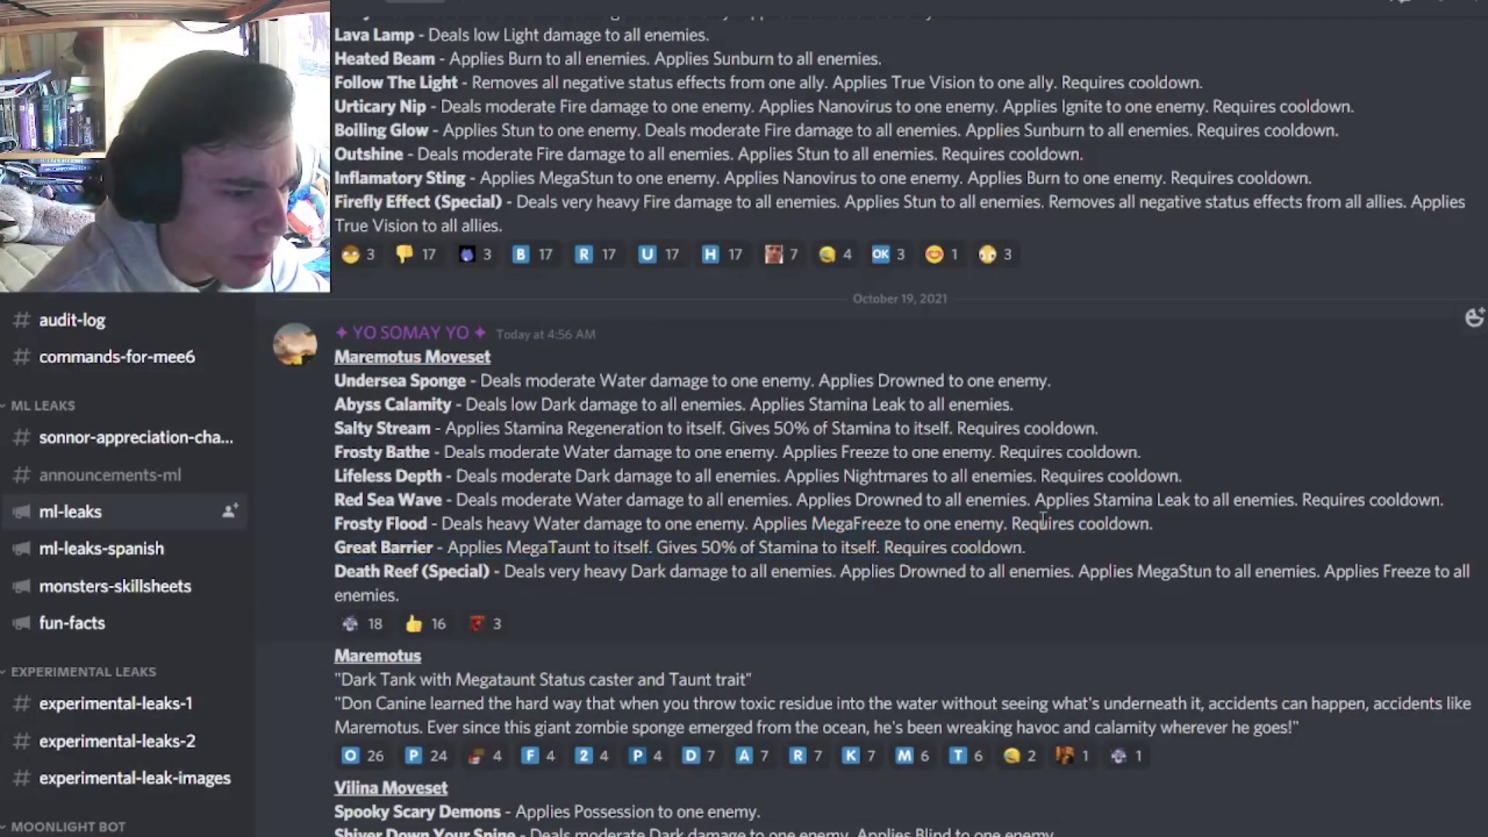
{"action": "left_click_drag", "start_coordinate": [797, 501], "coordinate": [1110, 501]}
{"action": "left_click", "coordinate": [814, 500]}
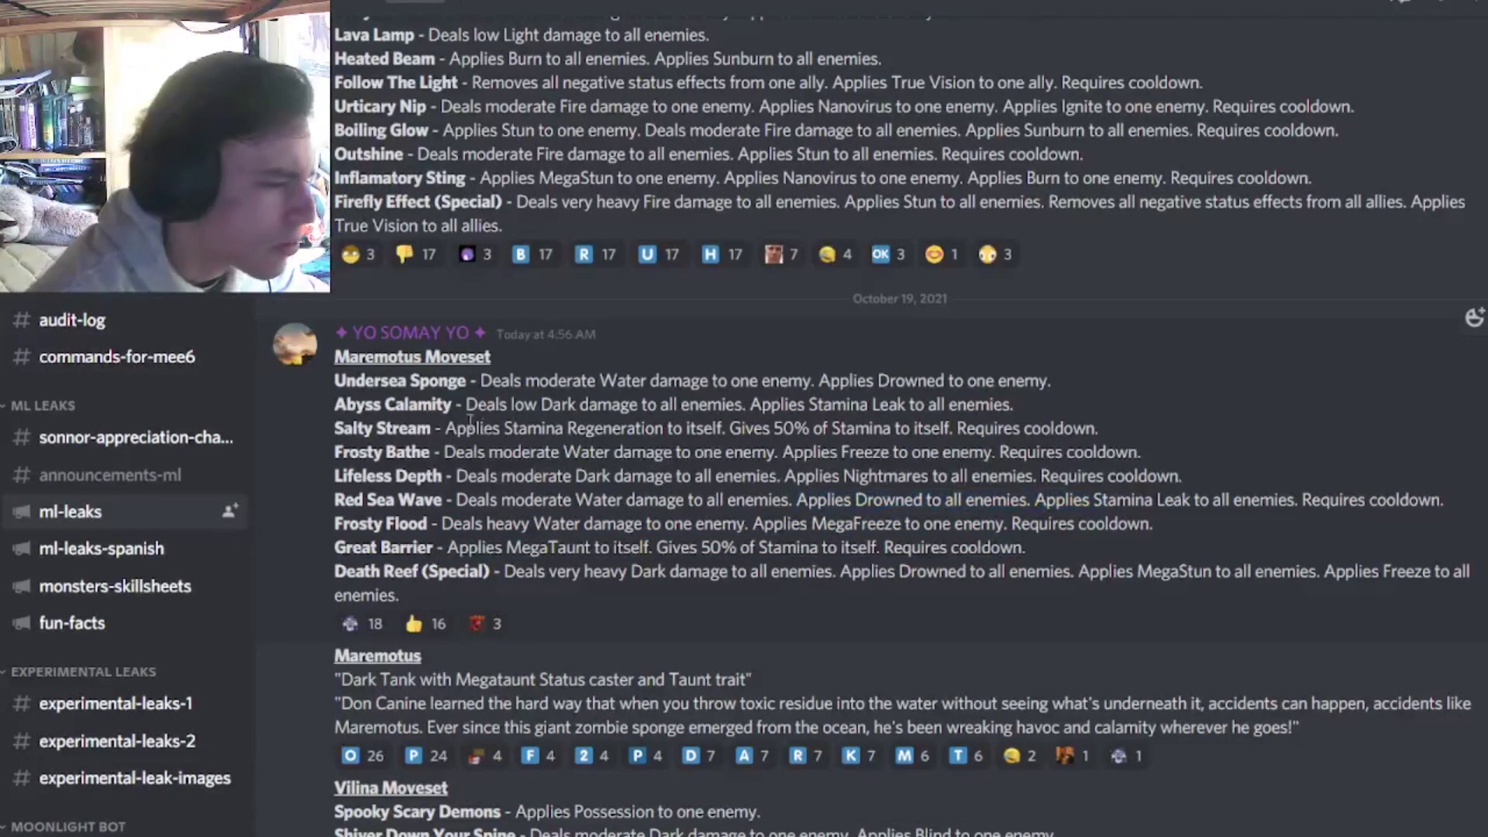
Highlight the whole Maremotus moveset and Frosty Flood's MegaFreeze, then clear the selection
{"action": "left_click_drag", "start_coordinate": [335, 356], "coordinate": [1087, 570]}
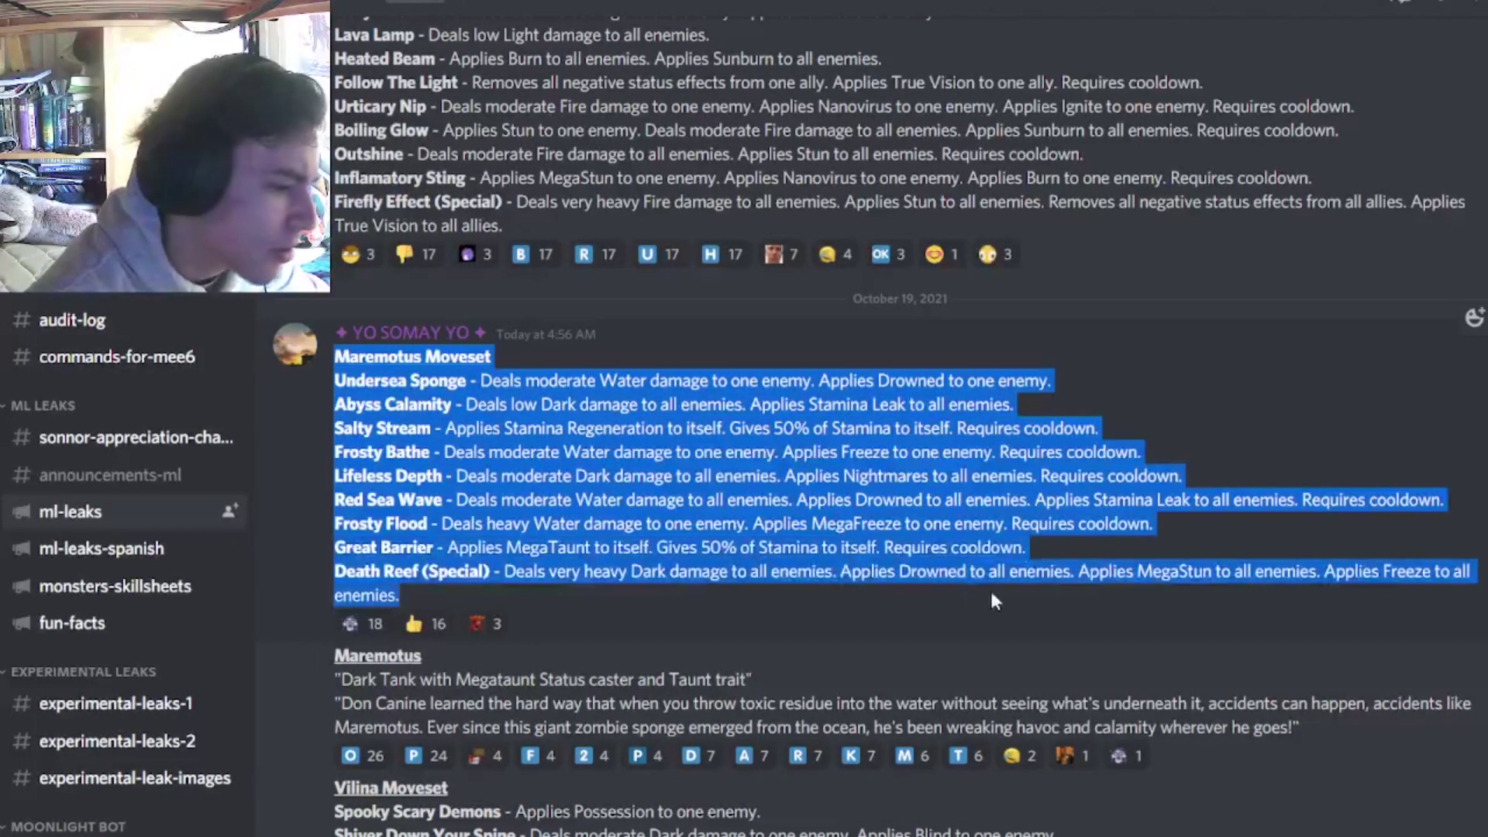
{"action": "left_click", "coordinate": [1087, 572]}
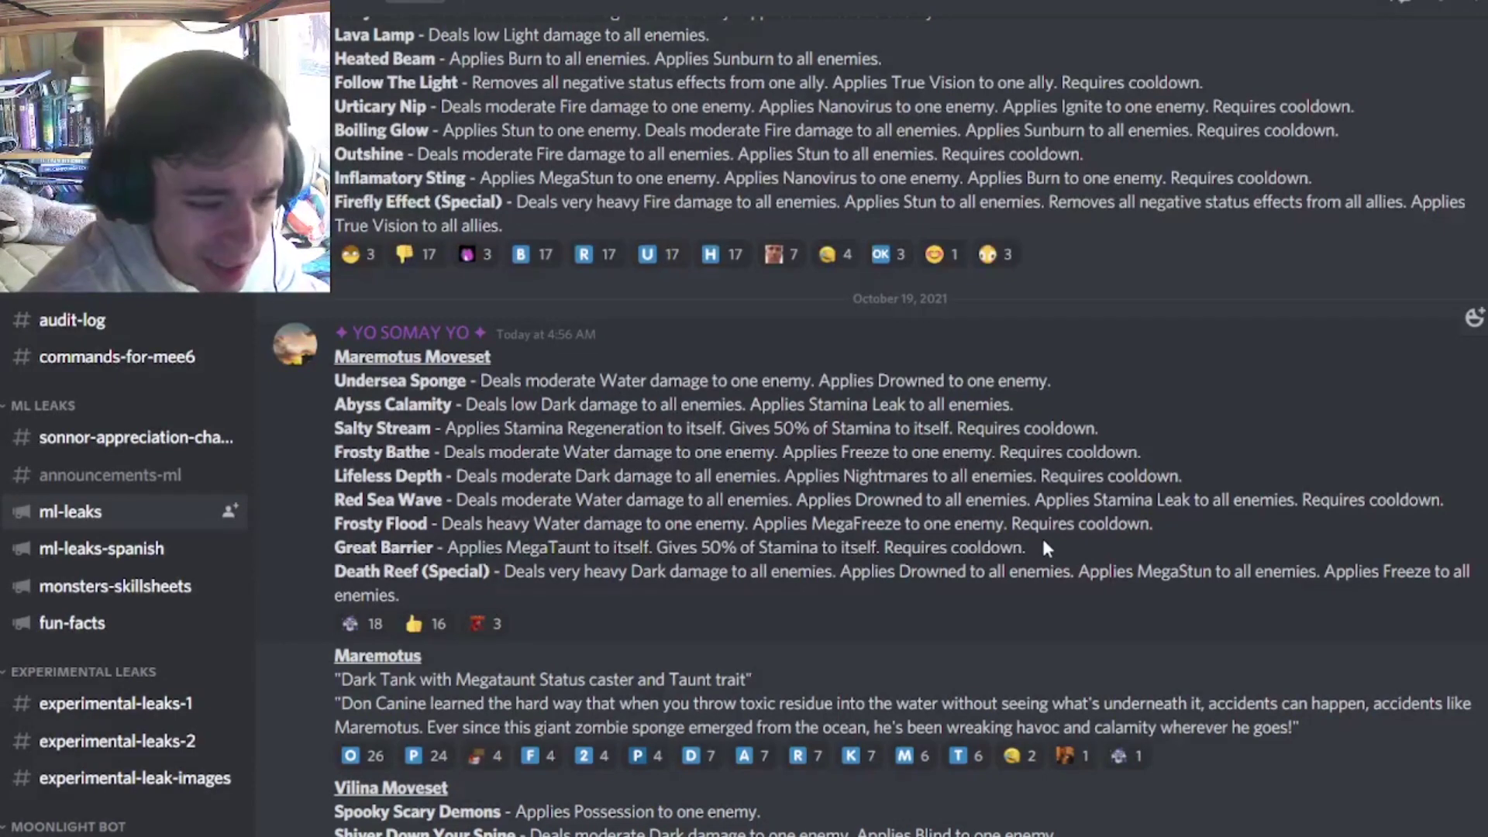
{"action": "left_click_drag", "start_coordinate": [1152, 524], "coordinate": [811, 523]}
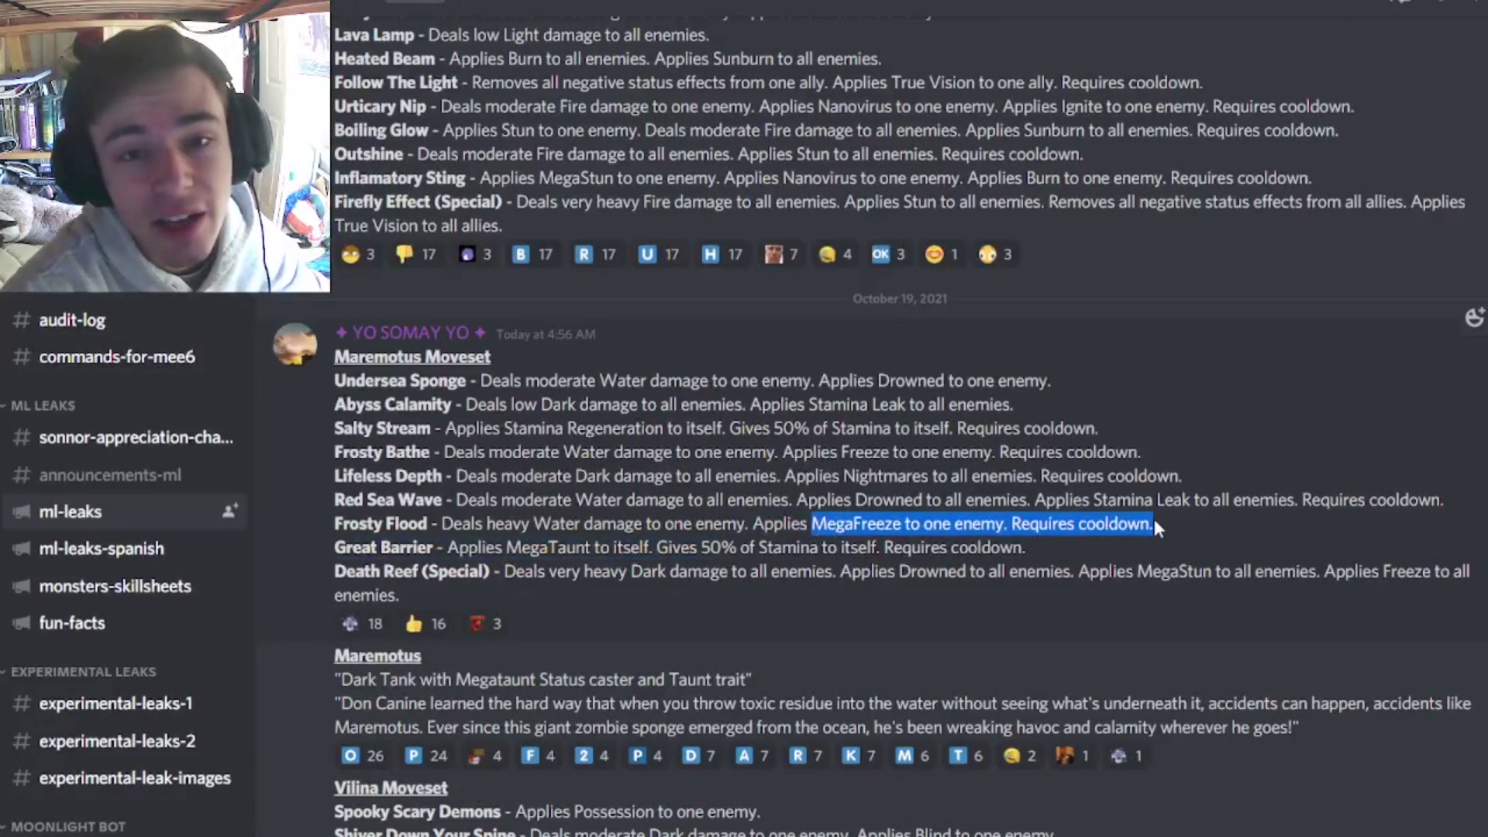
{"action": "left_click_drag", "start_coordinate": [335, 356], "coordinate": [1052, 616]}
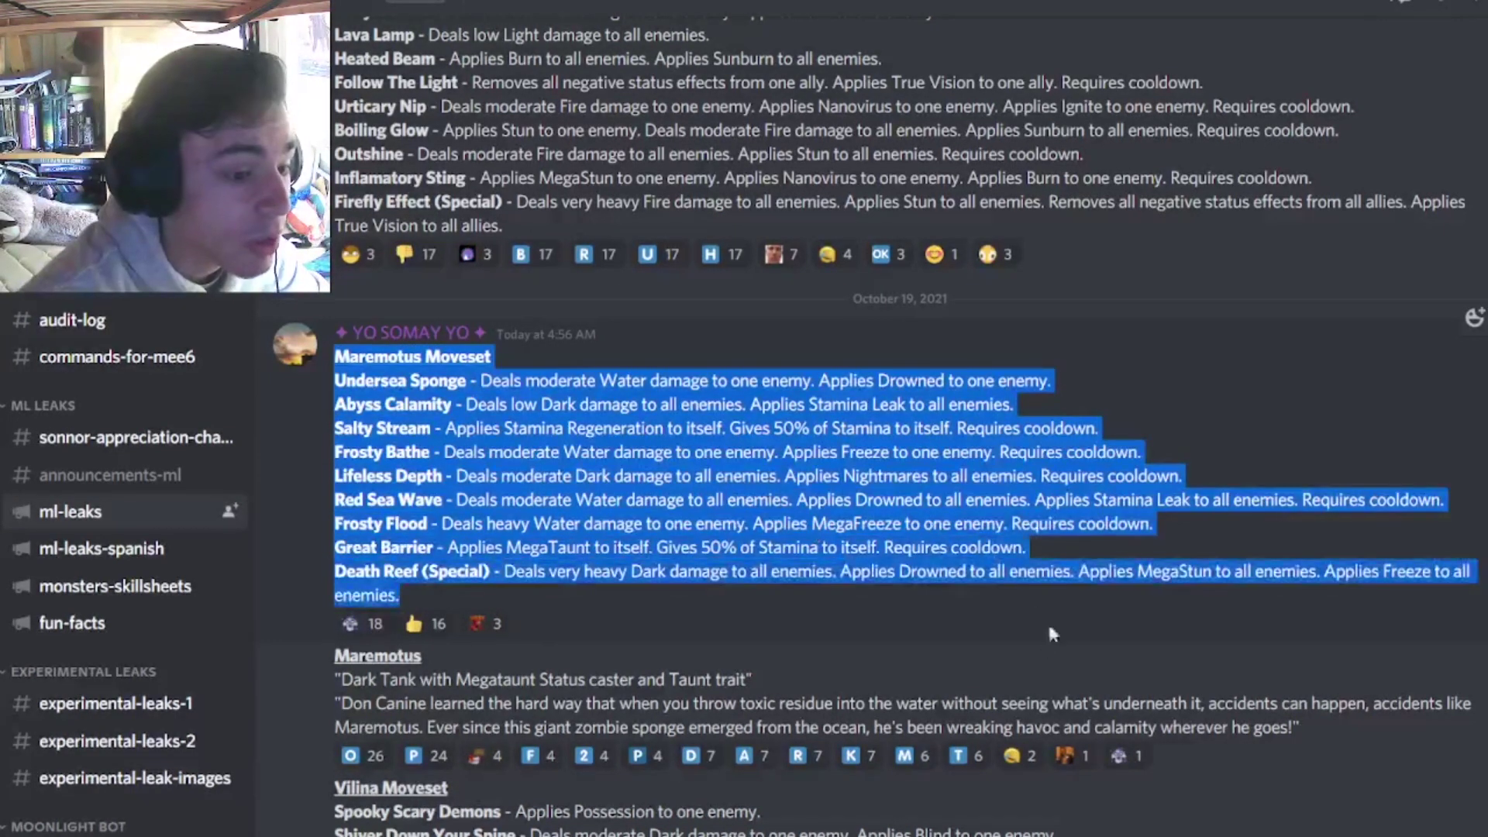
{"action": "left_click", "coordinate": [1211, 385]}
{"action": "scroll", "coordinate": [1212, 385], "scroll_direction": "down", "scroll_amount": 5}
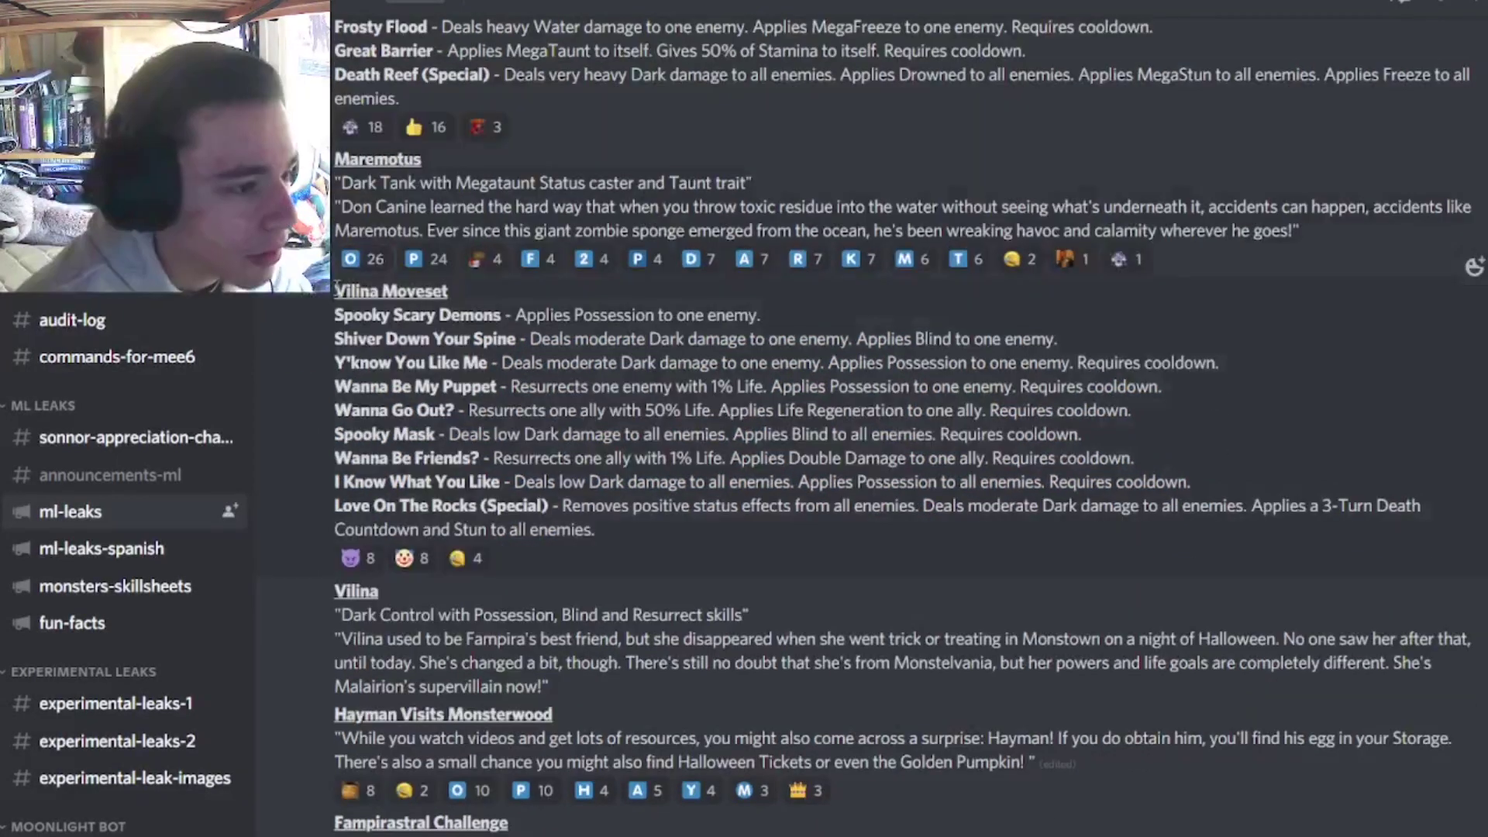
{"action": "left_click_drag", "start_coordinate": [336, 290], "coordinate": [475, 312]}
Highlight the I Know What You Like and Wanna Go Out? effects in the Vilina moveset
{"action": "left_click", "coordinate": [632, 503]}
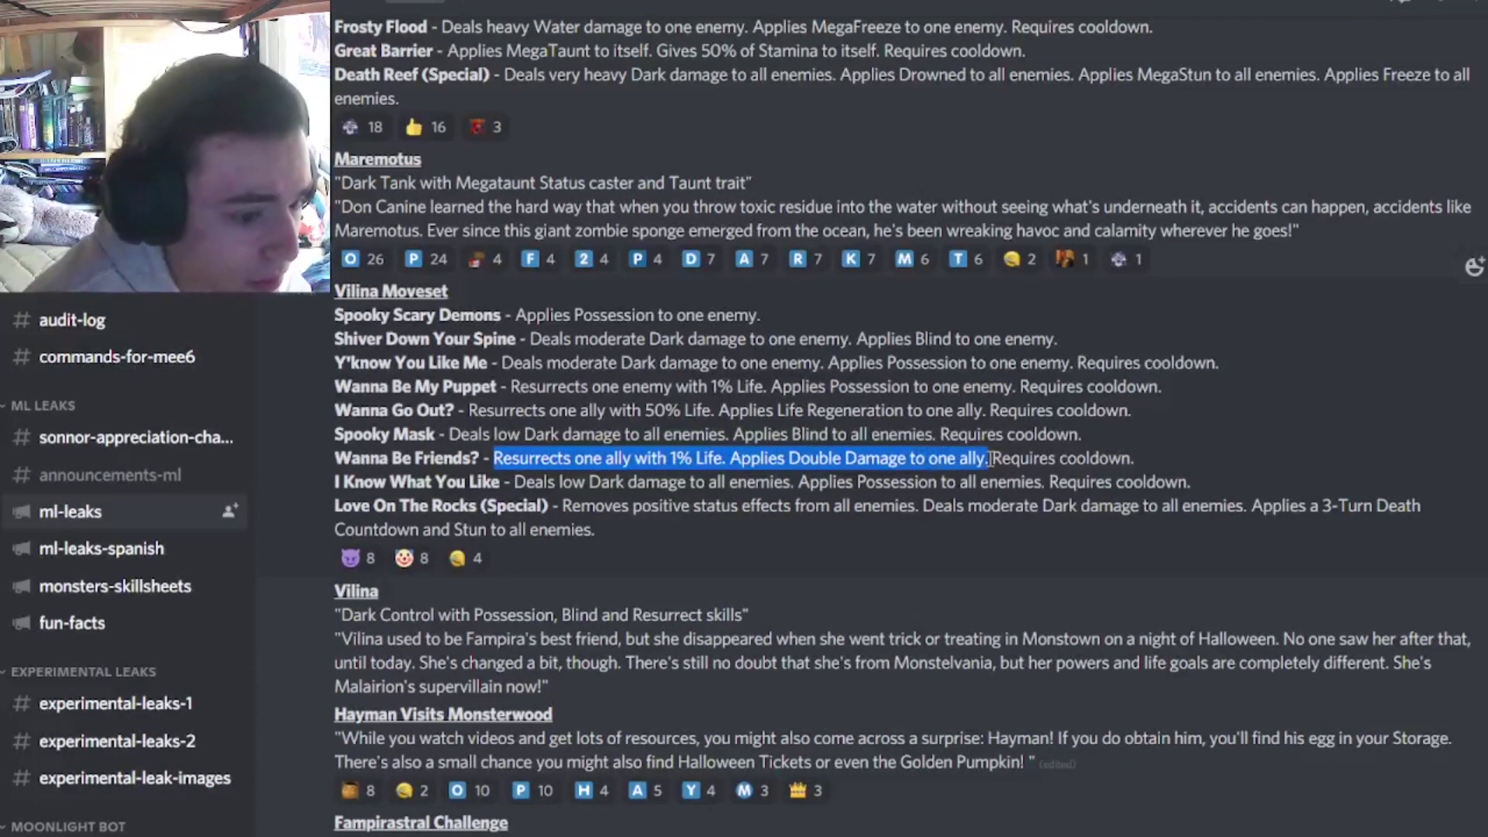
{"action": "left_click", "coordinate": [1180, 447]}
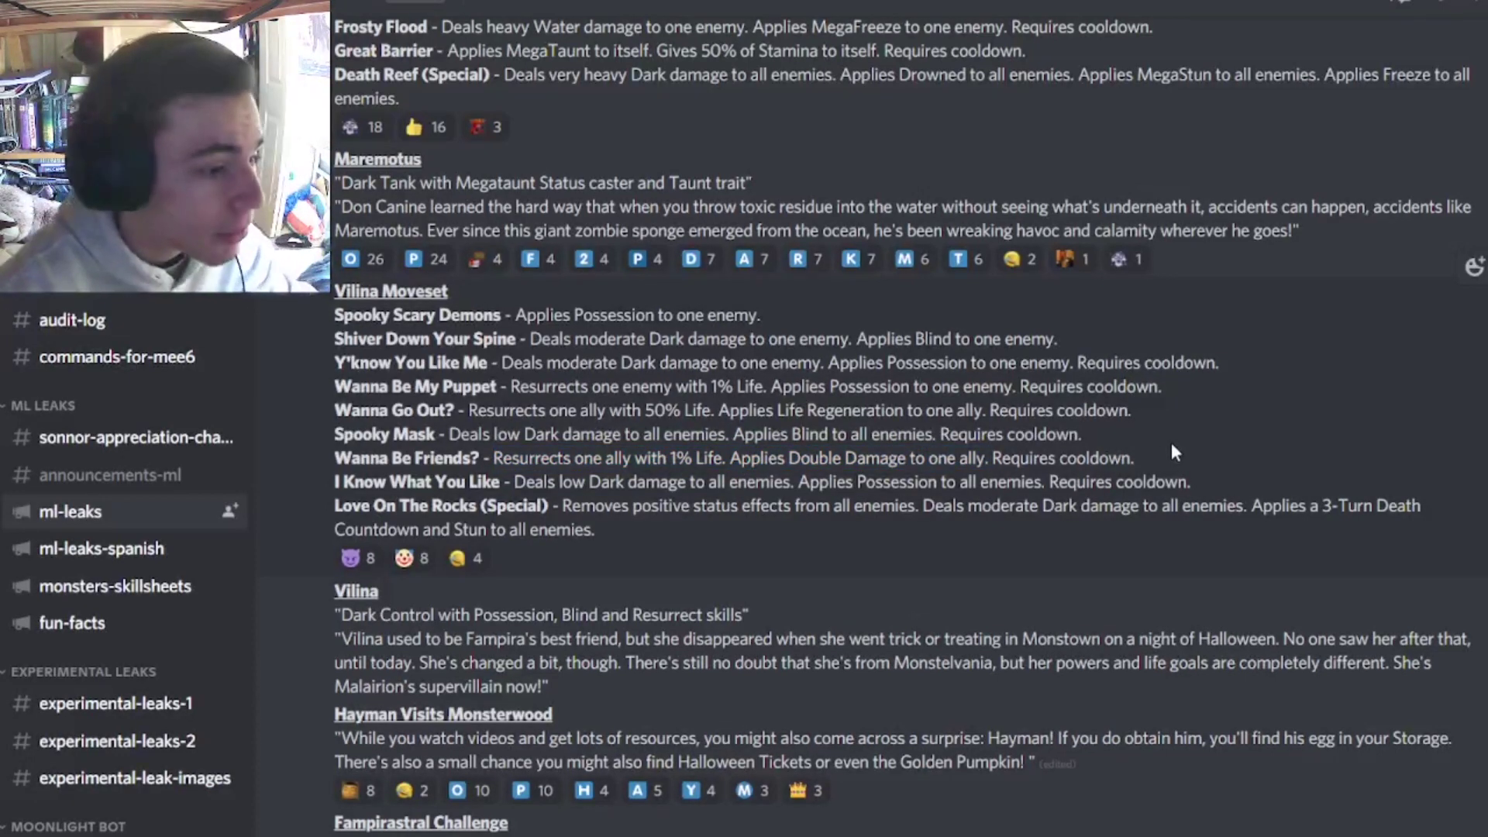
{"action": "left_click_drag", "start_coordinate": [514, 482], "coordinate": [1245, 477]}
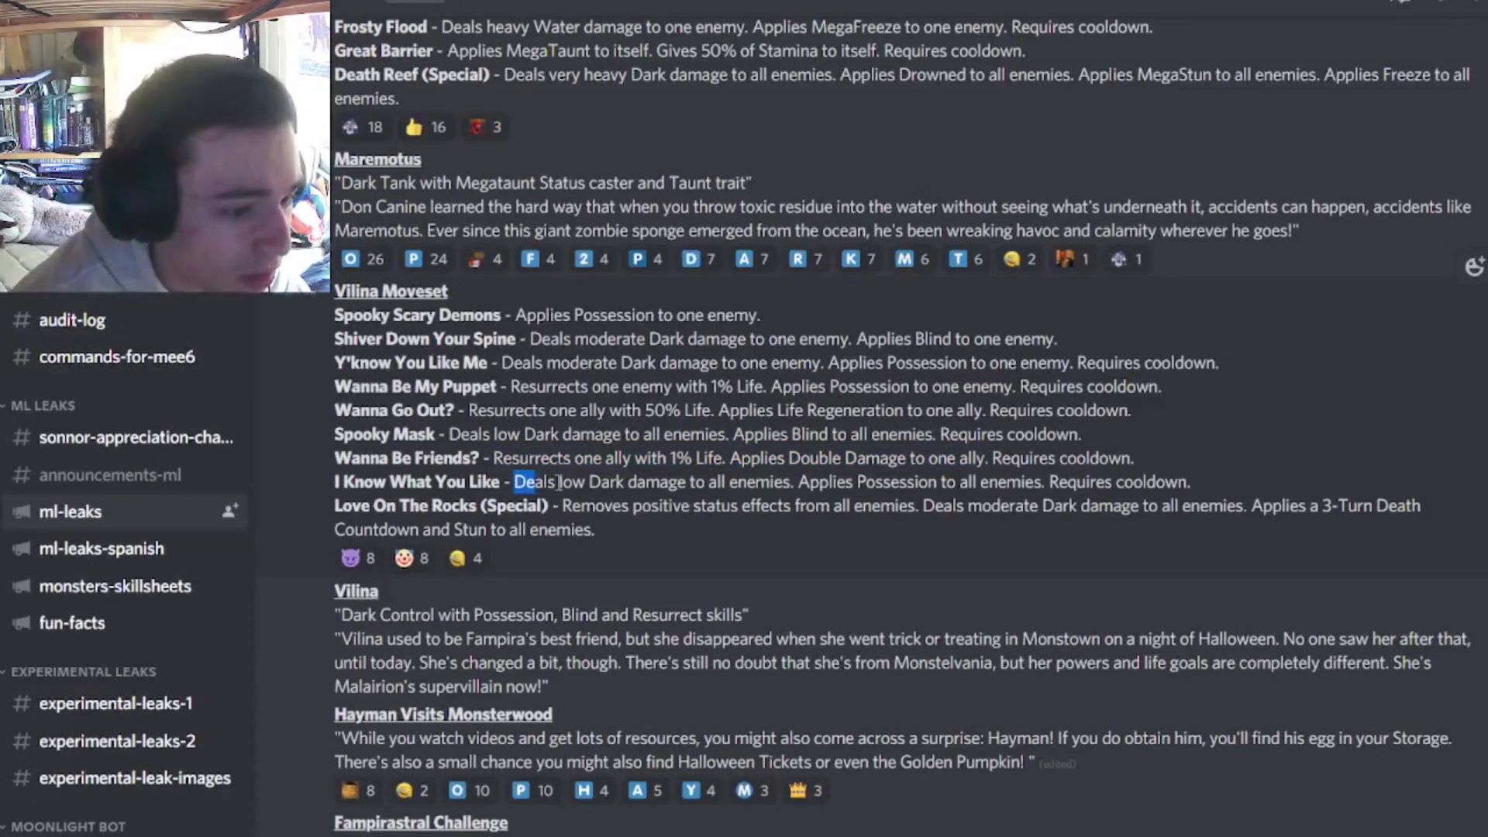
{"action": "left_click", "coordinate": [1245, 476]}
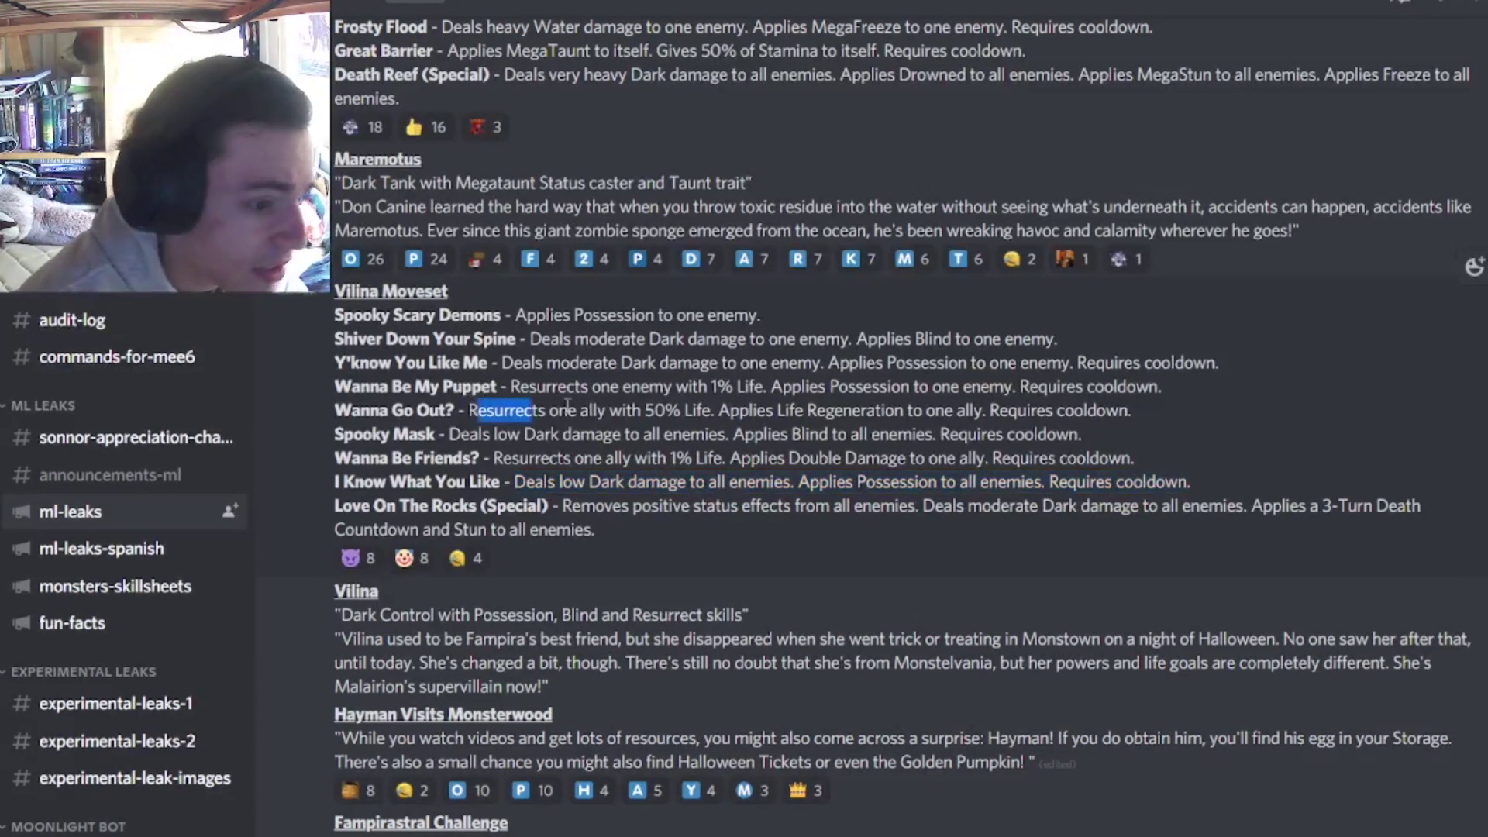
{"action": "left_click_drag", "start_coordinate": [469, 409], "coordinate": [1063, 414]}
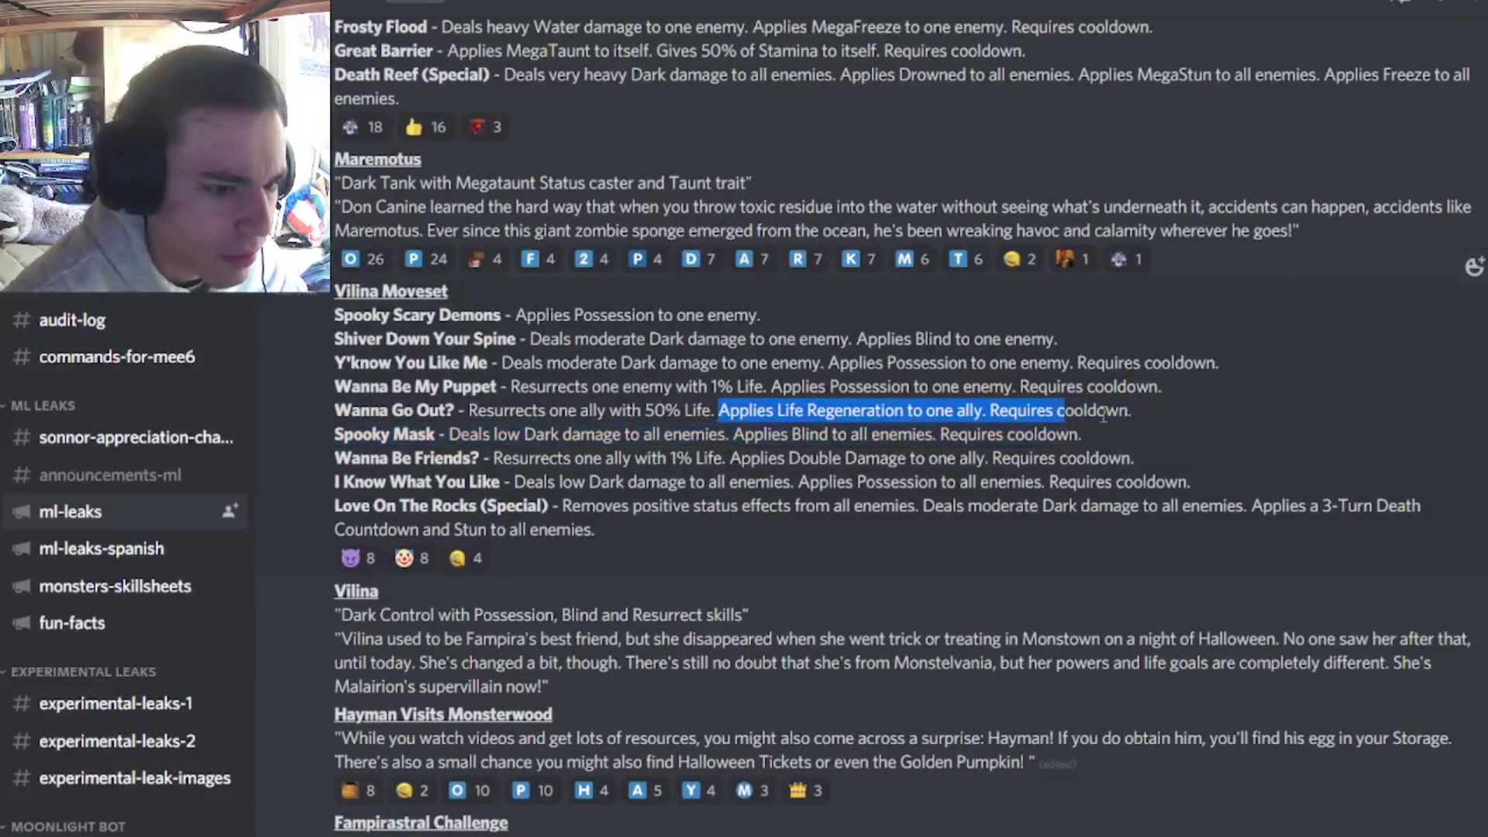
{"action": "left_click", "coordinate": [1164, 417]}
Select the Vilina moveset, then highlight Wanna Be My Puppet's resurrect and Possession effects through cooldown
{"action": "double_click", "coordinate": [357, 291]}
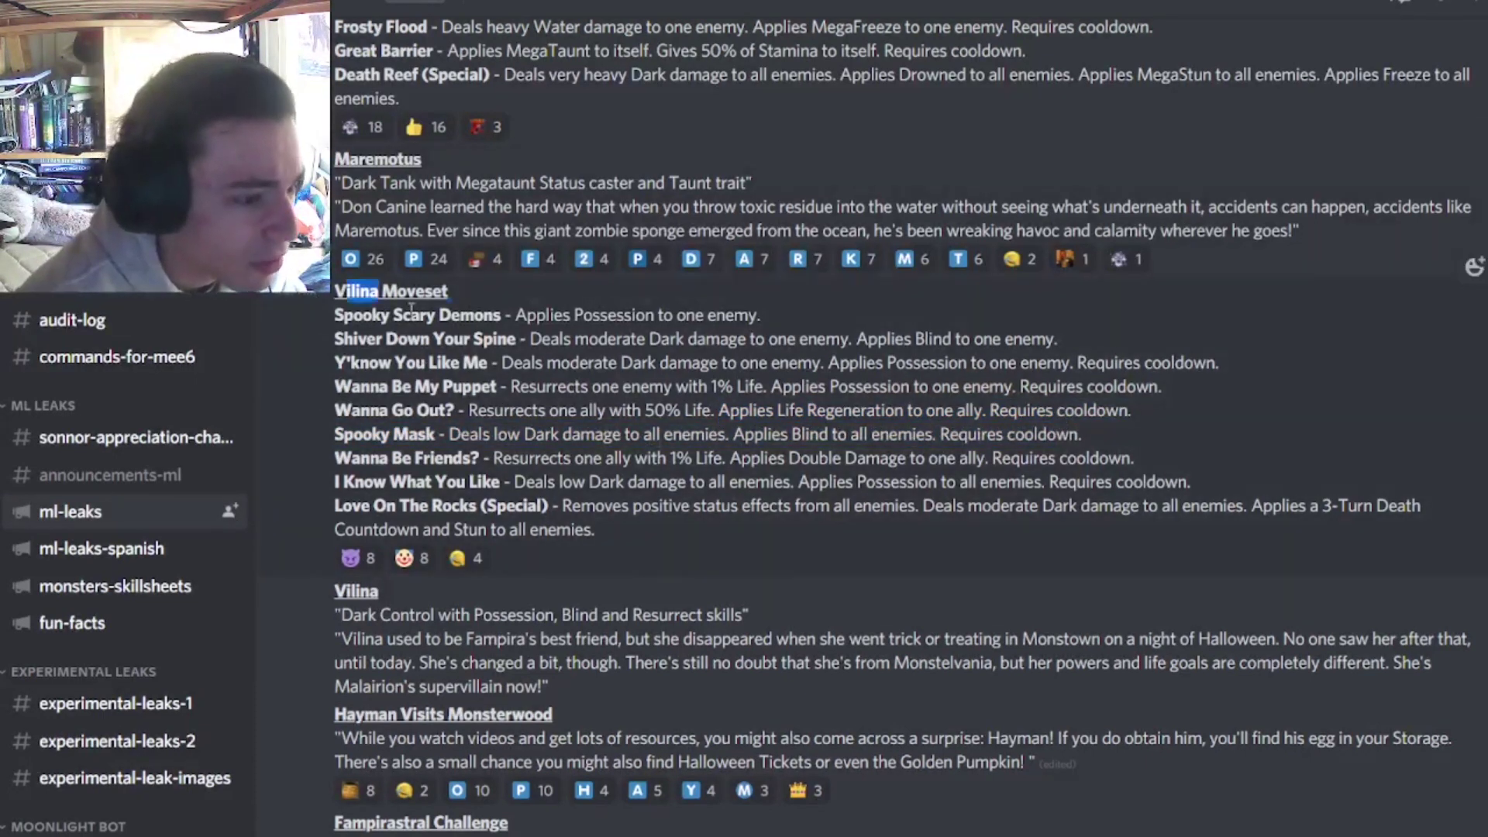
{"action": "triple_click", "coordinate": [411, 305]}
{"action": "left_click", "coordinate": [698, 465]}
{"action": "mouse_move", "coordinate": [512, 387]}
{"action": "left_mouse_down"}
{"action": "mouse_move", "coordinate": [991, 405]}
{"action": "mouse_move", "coordinate": [1119, 382]}
{"action": "left_mouse_up"}
{"action": "left_click", "coordinate": [859, 396]}
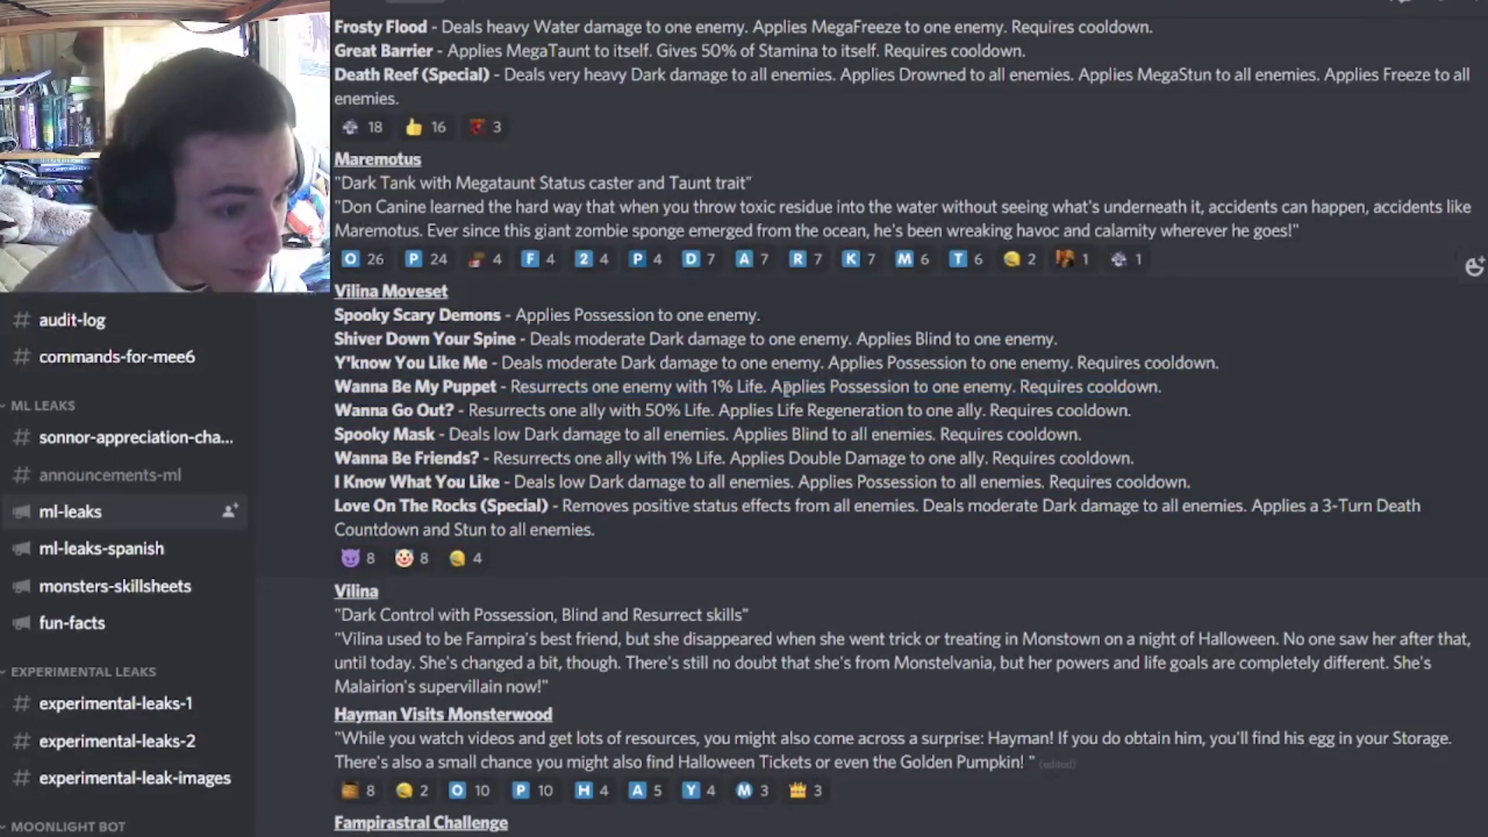
{"action": "left_click_drag", "start_coordinate": [775, 388], "coordinate": [985, 389]}
{"action": "left_click_drag", "start_coordinate": [1164, 387], "coordinate": [542, 393]}
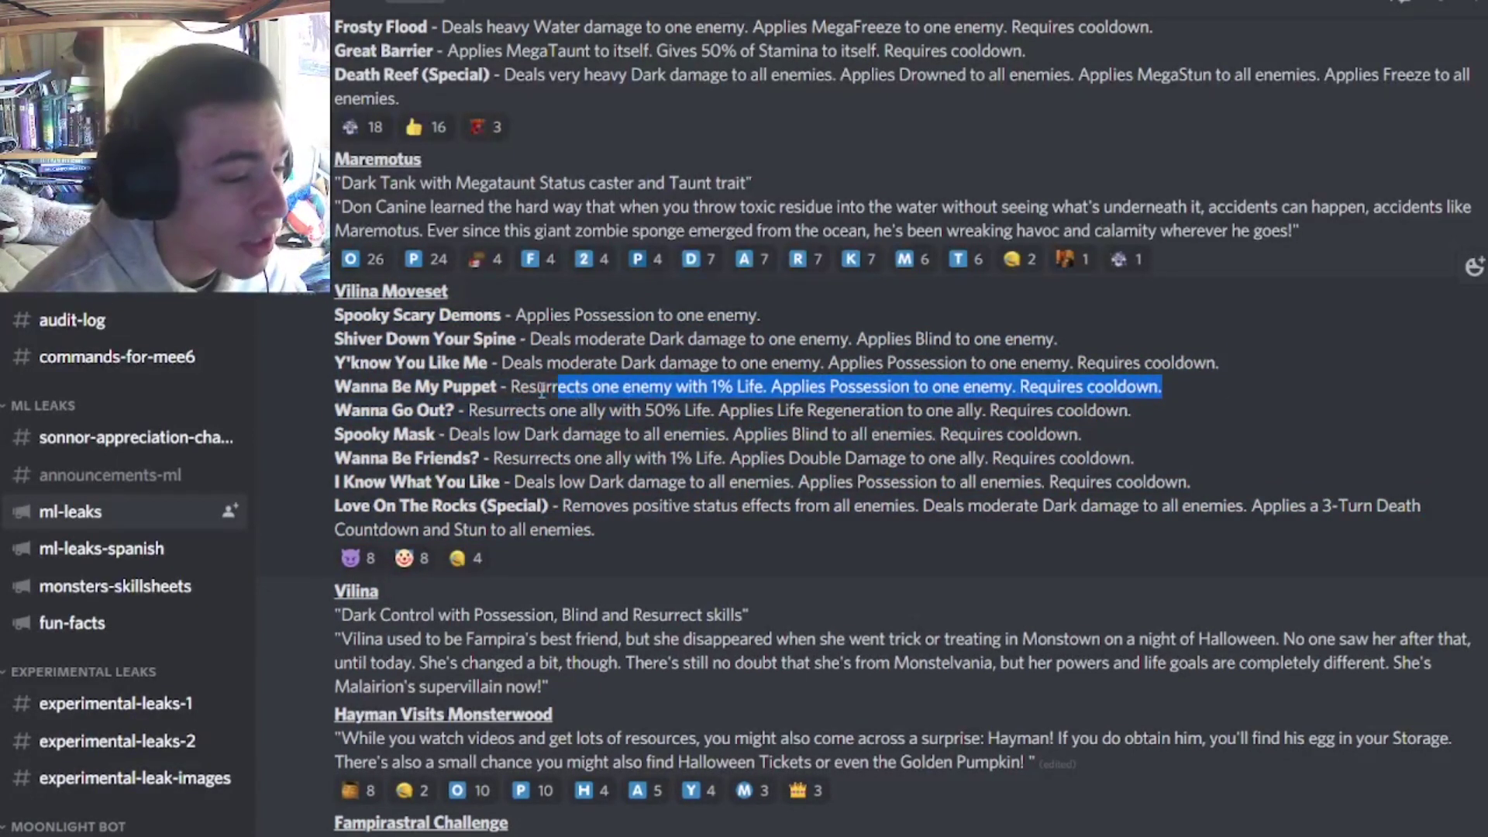
{"action": "scroll", "coordinate": [744, 466], "scroll_direction": "down", "scroll_amount": 4}
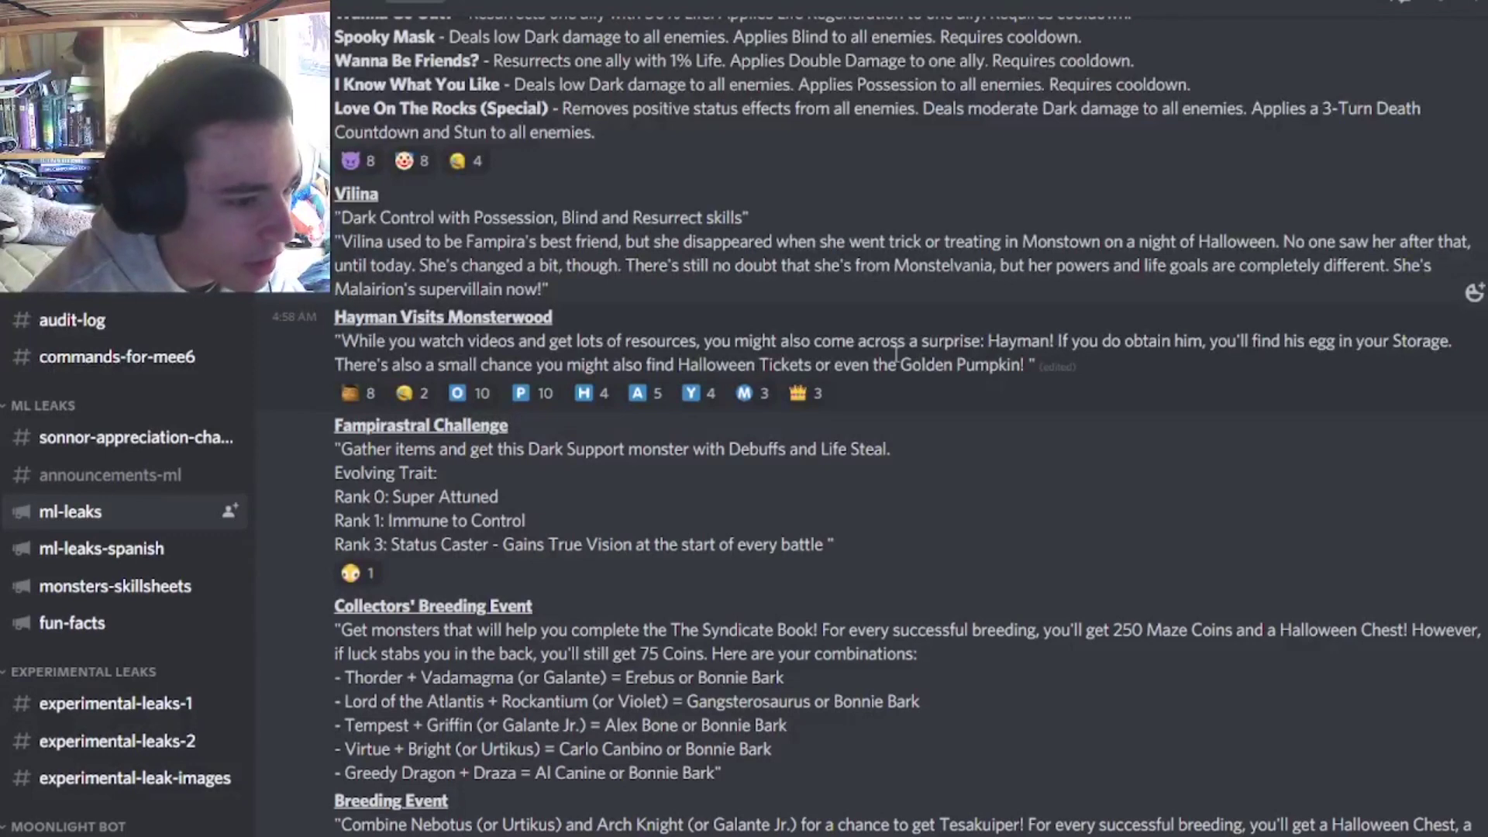
Highlight the Hayman Visits Monsterwood post, then select and copy the Fampirastral Challenge post
{"action": "left_click_drag", "start_coordinate": [335, 316], "coordinate": [1041, 374]}
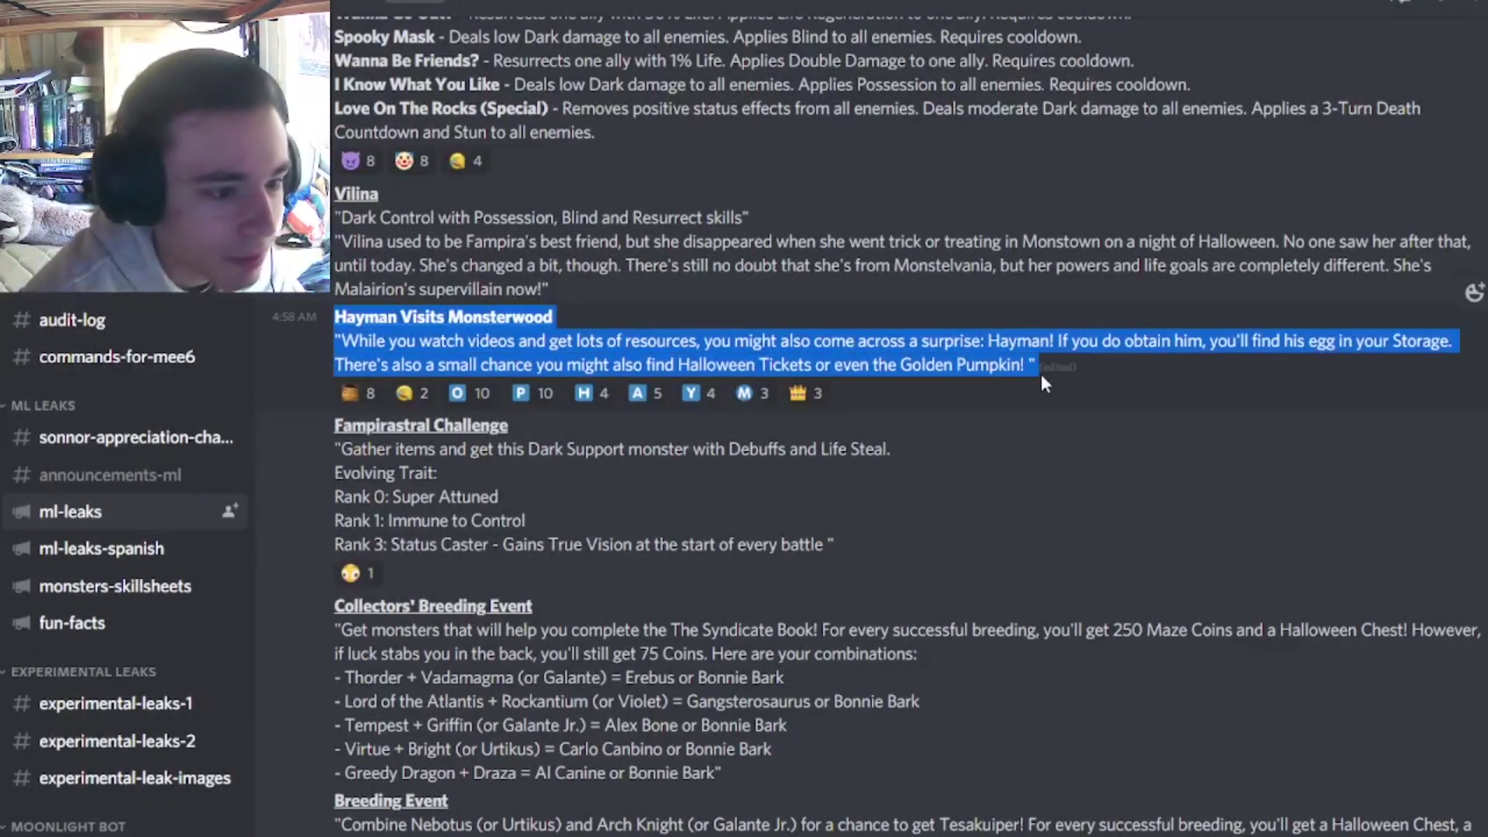
{"action": "scroll", "coordinate": [1102, 375], "scroll_direction": "down", "scroll_amount": 1}
{"action": "left_click_drag", "start_coordinate": [334, 325], "coordinate": [924, 455]}
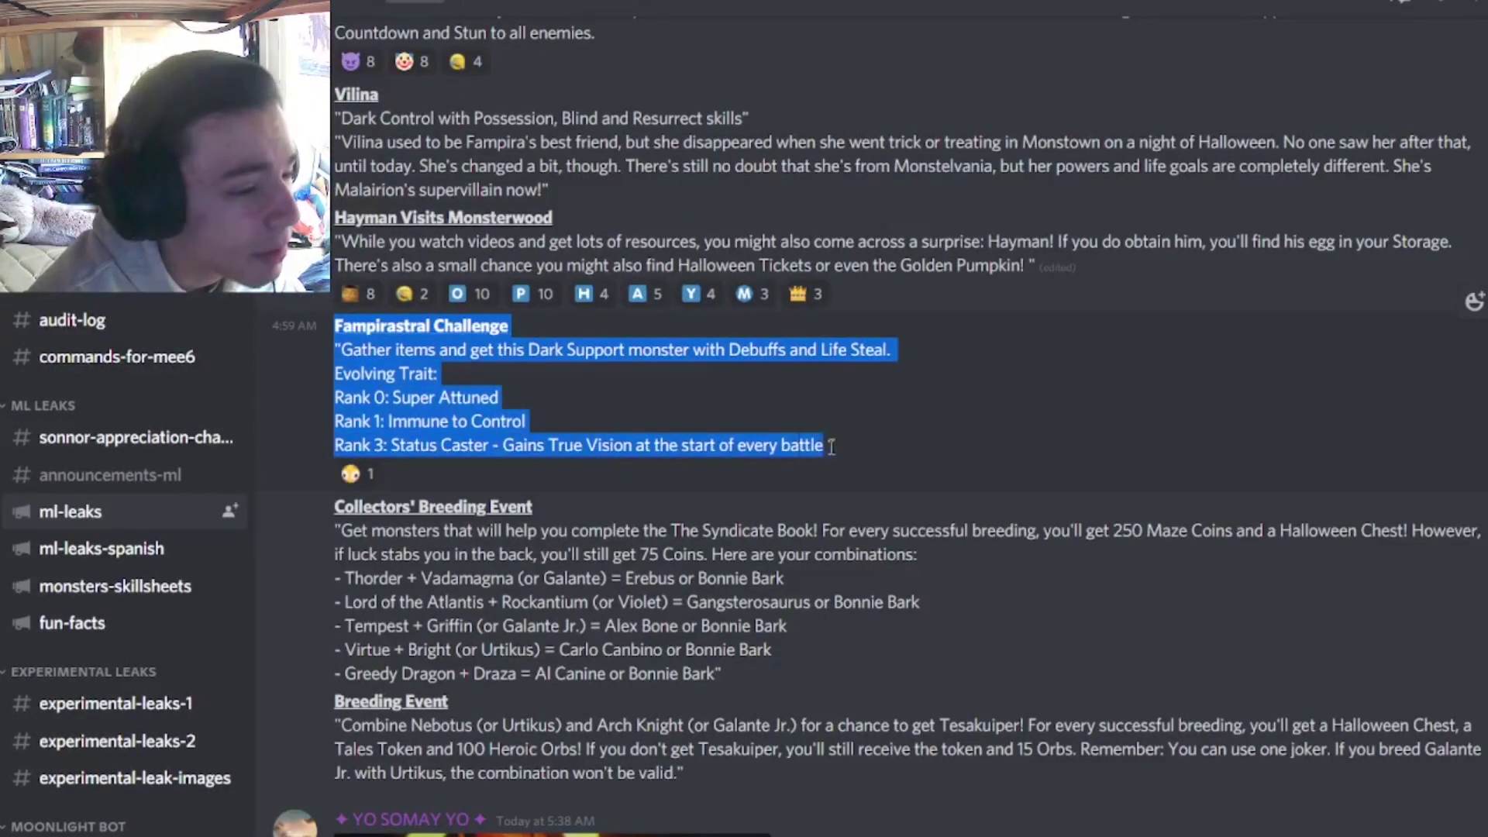
{"action": "left_click", "coordinate": [925, 455]}
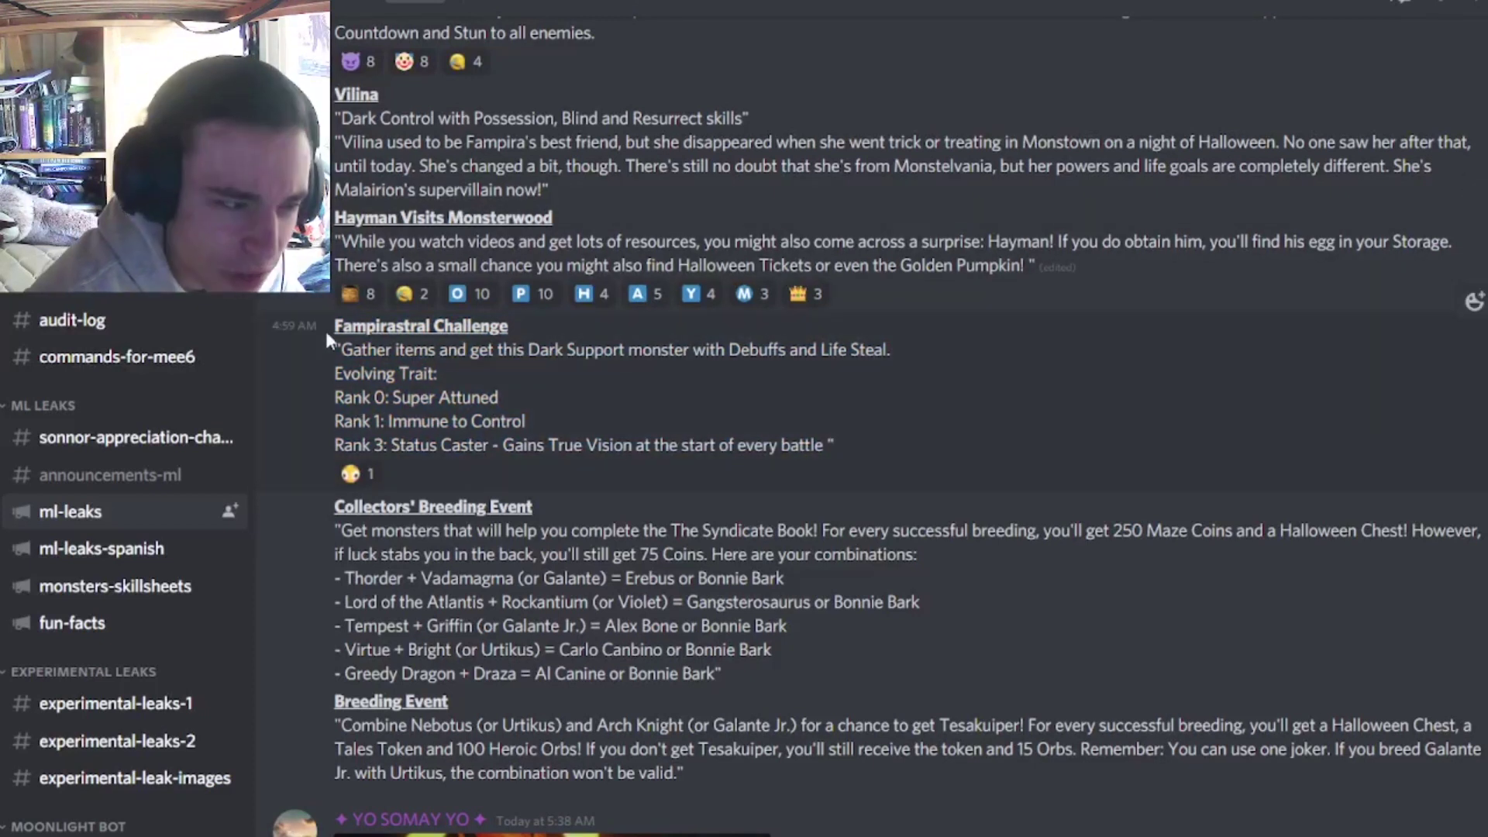
{"action": "left_click_drag", "start_coordinate": [336, 327], "coordinate": [448, 326]}
{"action": "left_click", "coordinate": [560, 323]}
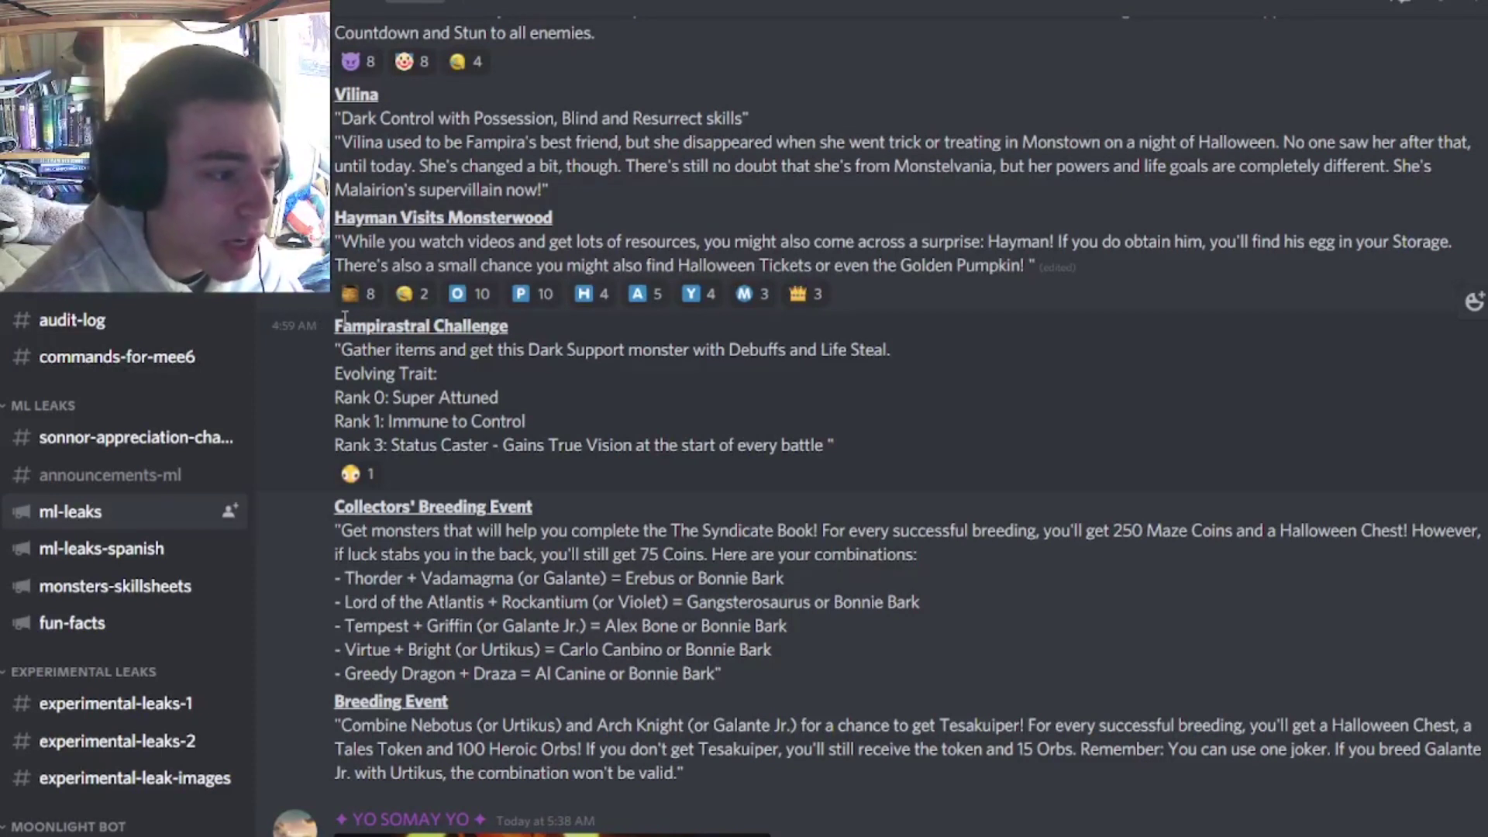
{"action": "left_click_drag", "start_coordinate": [335, 327], "coordinate": [876, 459]}
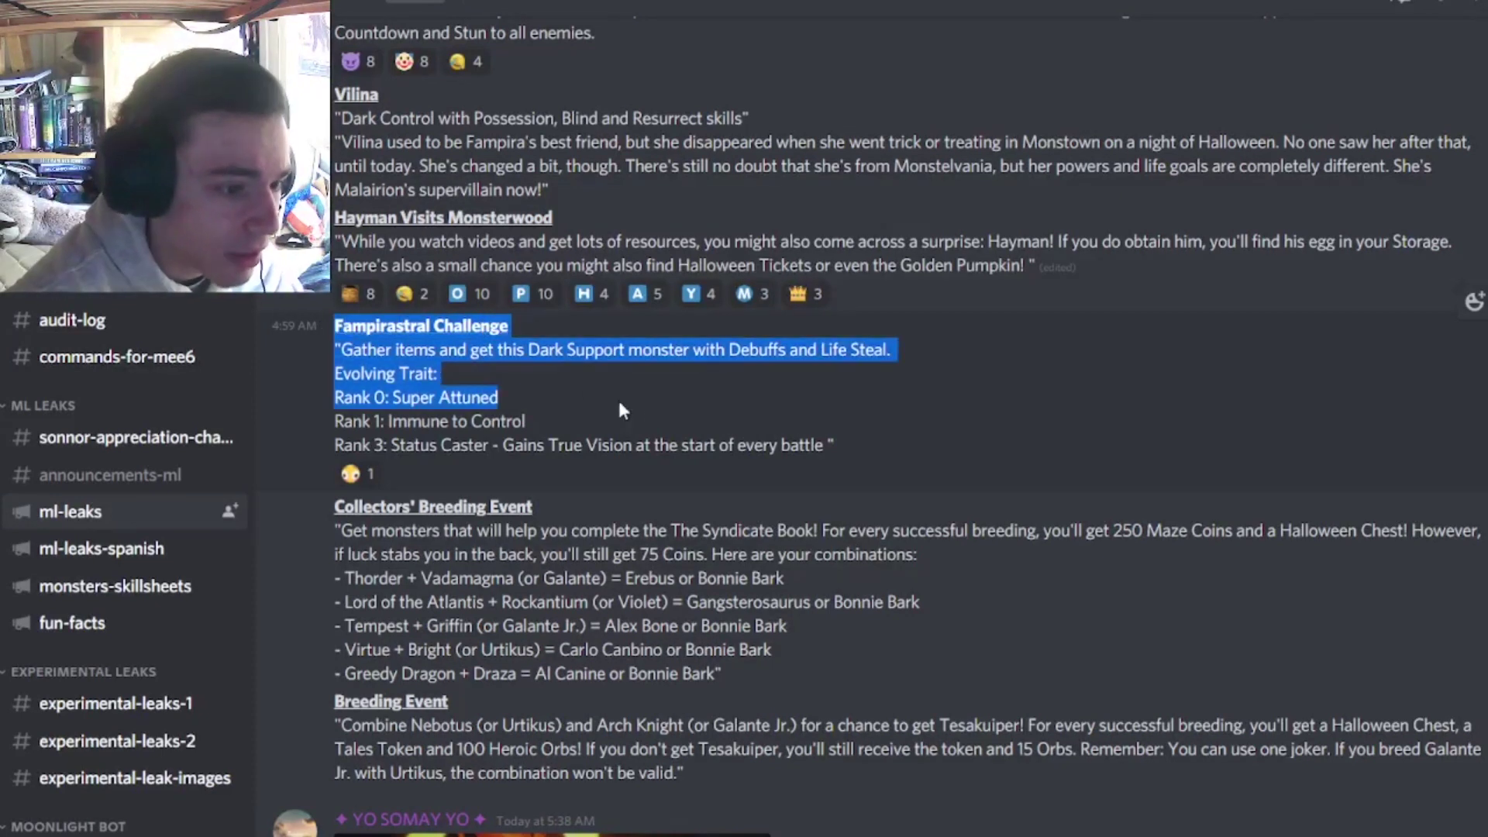
{"action": "key", "text": "ctrl+c"}
{"action": "left_click", "coordinate": [878, 466]}
{"action": "left_click_drag", "start_coordinate": [335, 327], "coordinate": [942, 459]}
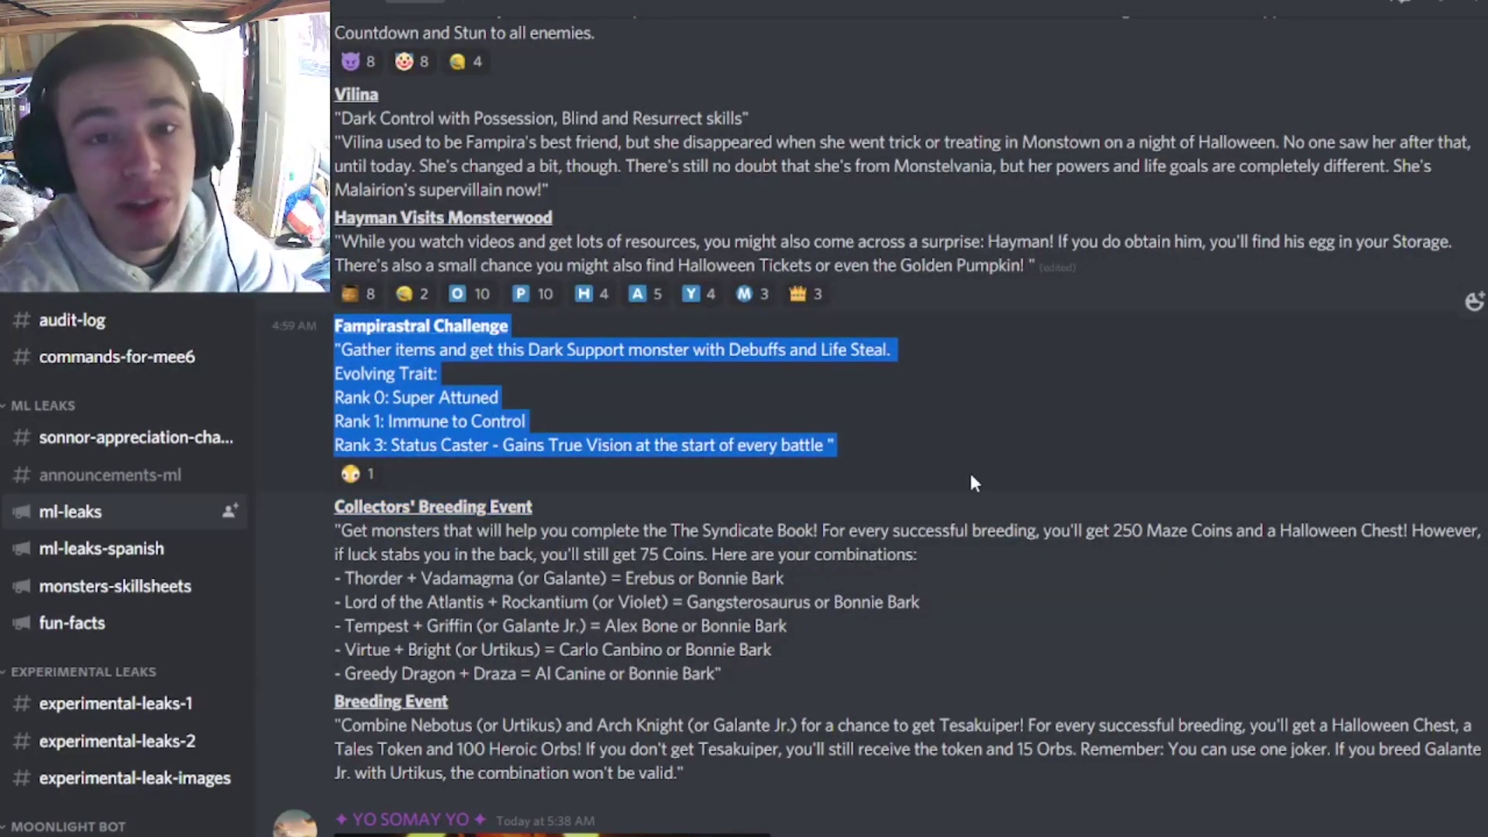
{"action": "scroll", "coordinate": [969, 469], "scroll_direction": "down", "scroll_amount": 2}
Highlight the breeding combination results from Erebus, then The Syndicate Book! in the breeding post
{"action": "left_click", "coordinate": [969, 469]}
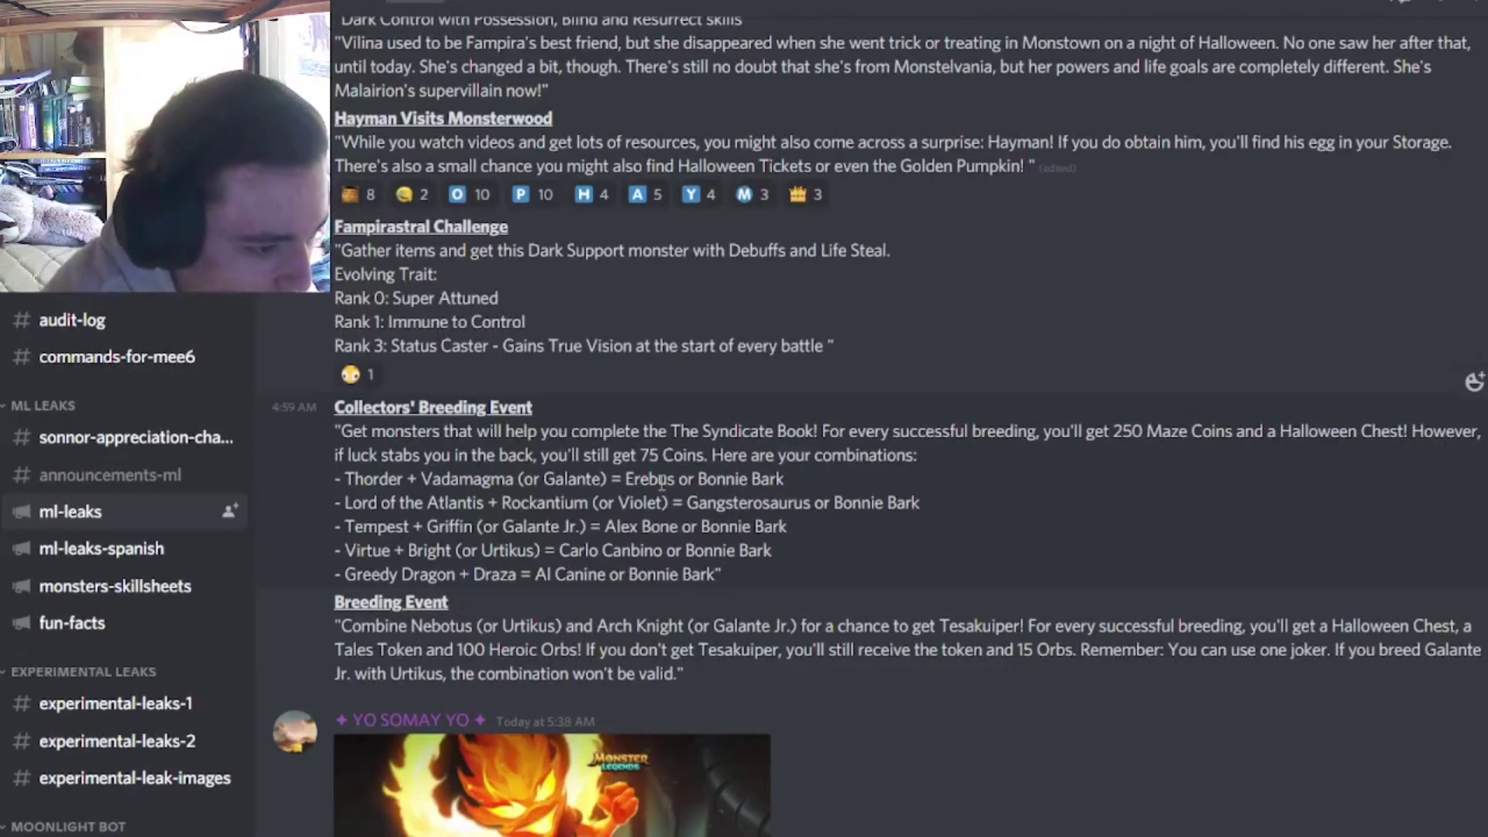
{"action": "left_click_drag", "start_coordinate": [649, 479], "coordinate": [780, 582]}
{"action": "left_click", "coordinate": [777, 572]}
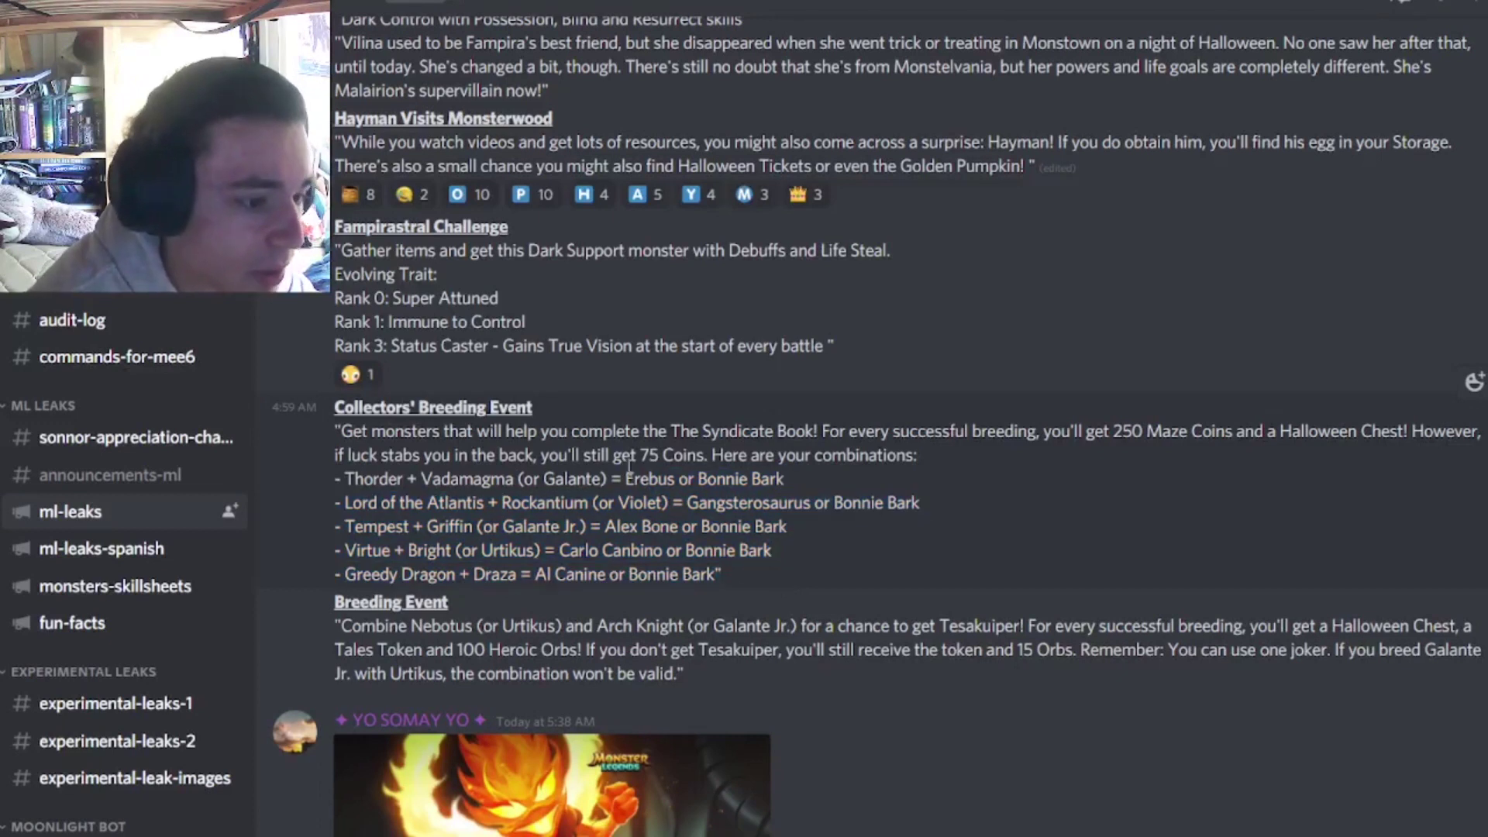
{"action": "left_click_drag", "start_coordinate": [626, 479], "coordinate": [776, 570]}
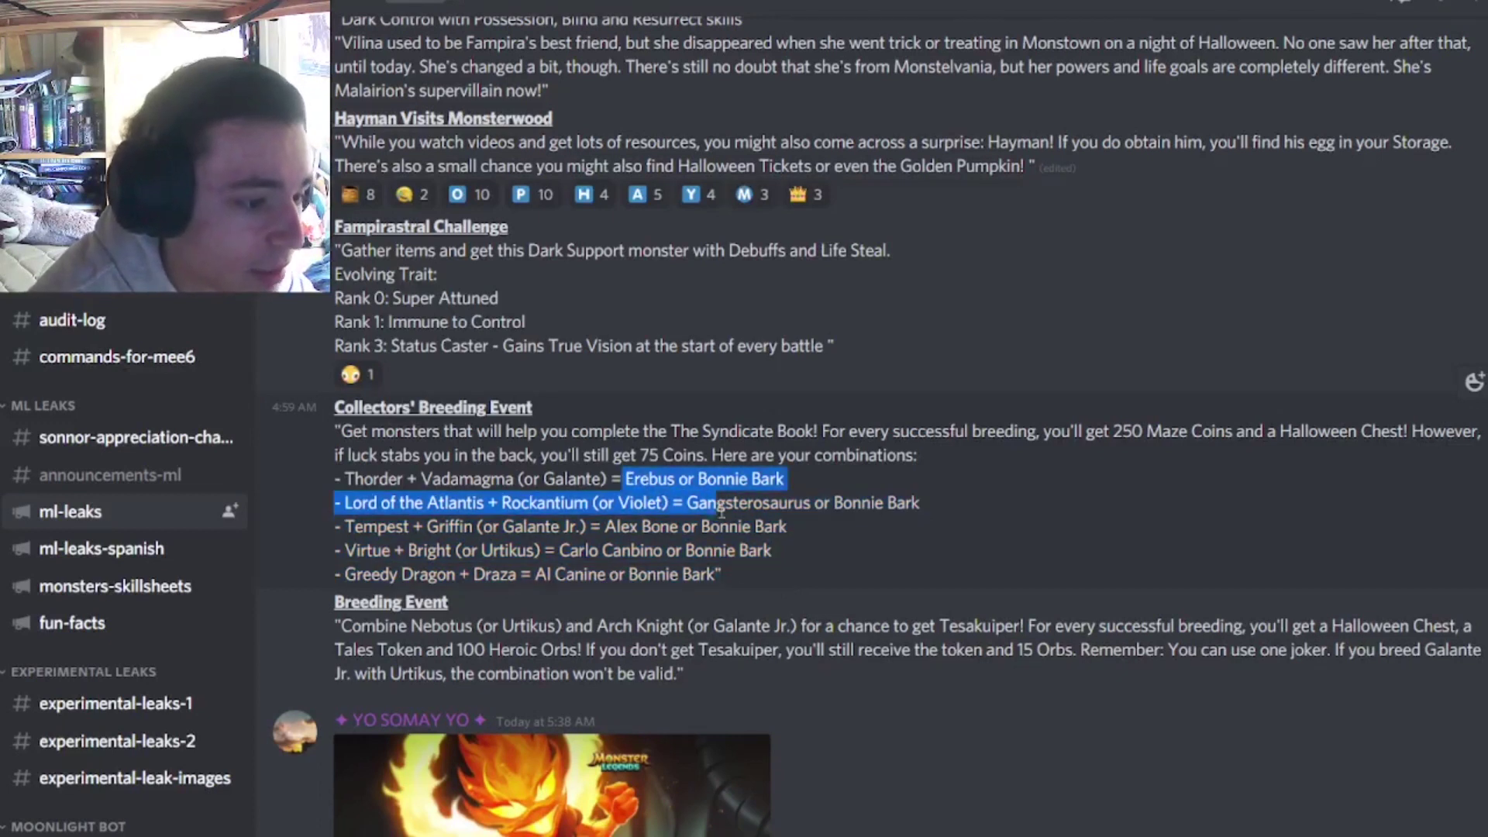
{"action": "left_click", "coordinate": [768, 577]}
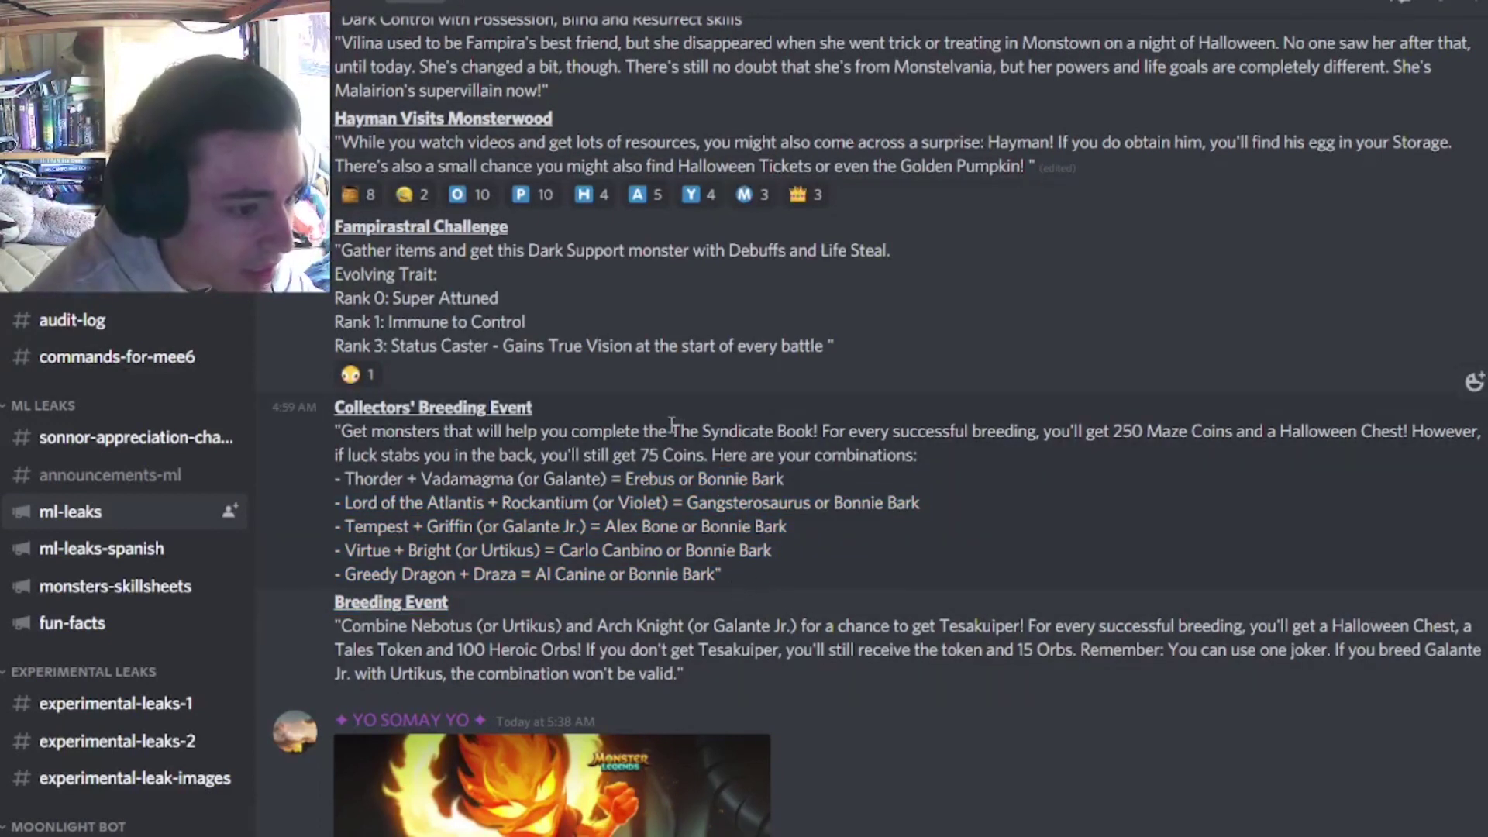
{"action": "left_click_drag", "start_coordinate": [671, 431], "coordinate": [821, 432]}
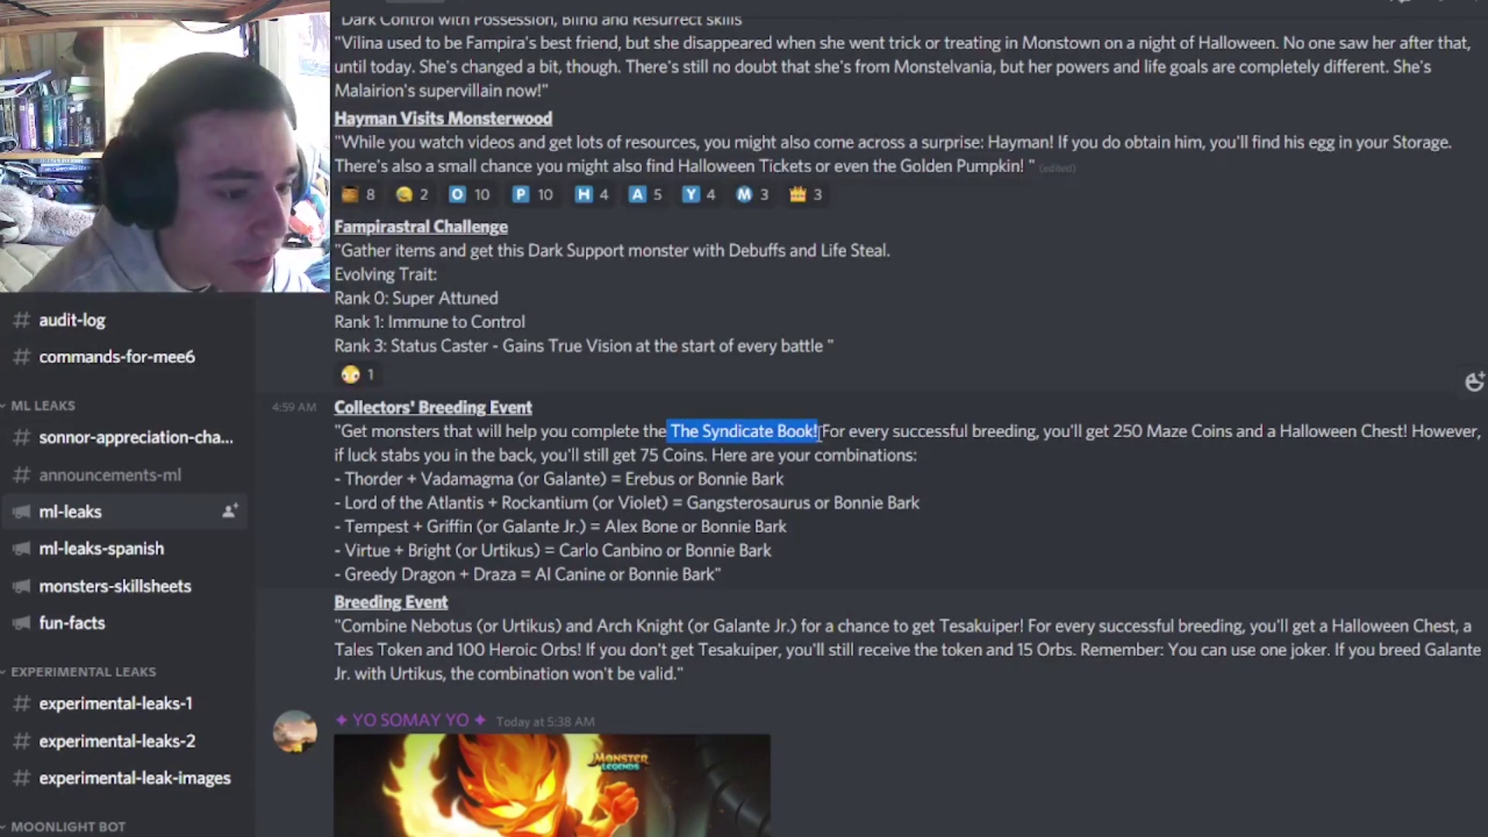
{"action": "left_click", "coordinate": [825, 432]}
{"action": "scroll", "coordinate": [698, 466], "scroll_direction": "down", "scroll_amount": 1}
{"action": "mouse_move", "coordinate": [335, 502]}
{"action": "left_mouse_down"}
{"action": "mouse_move", "coordinate": [786, 550]}
{"action": "mouse_move", "coordinate": [1477, 559]}
{"action": "left_mouse_up"}
Highlight the Tesakuiper! combination, then view the Monster Legends artwork full size and close it
{"action": "left_click", "coordinate": [945, 561]}
{"action": "left_click_drag", "start_coordinate": [940, 527], "coordinate": [1027, 527]}
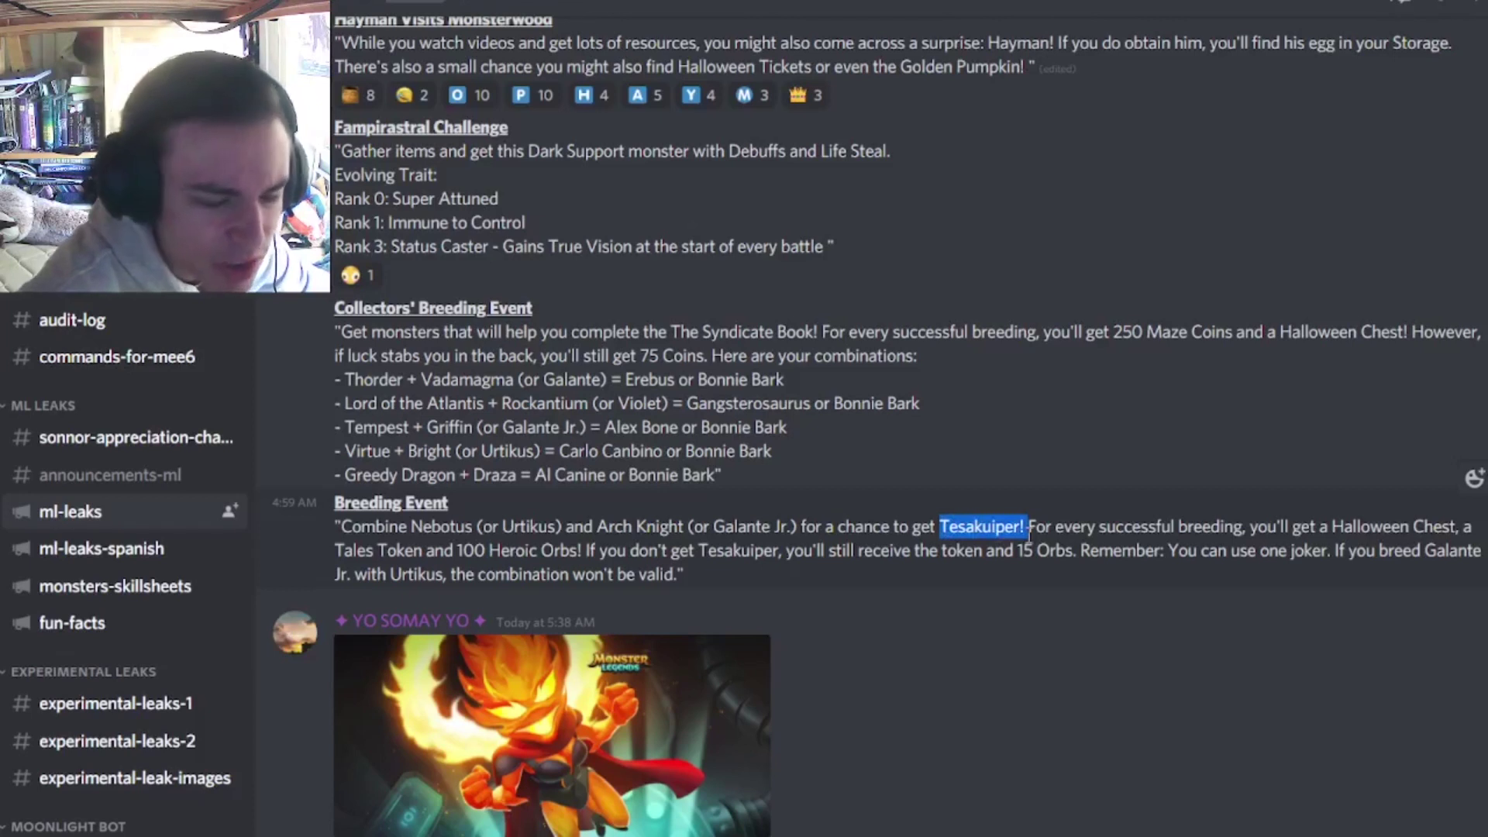
{"action": "left_click", "coordinate": [1026, 527]}
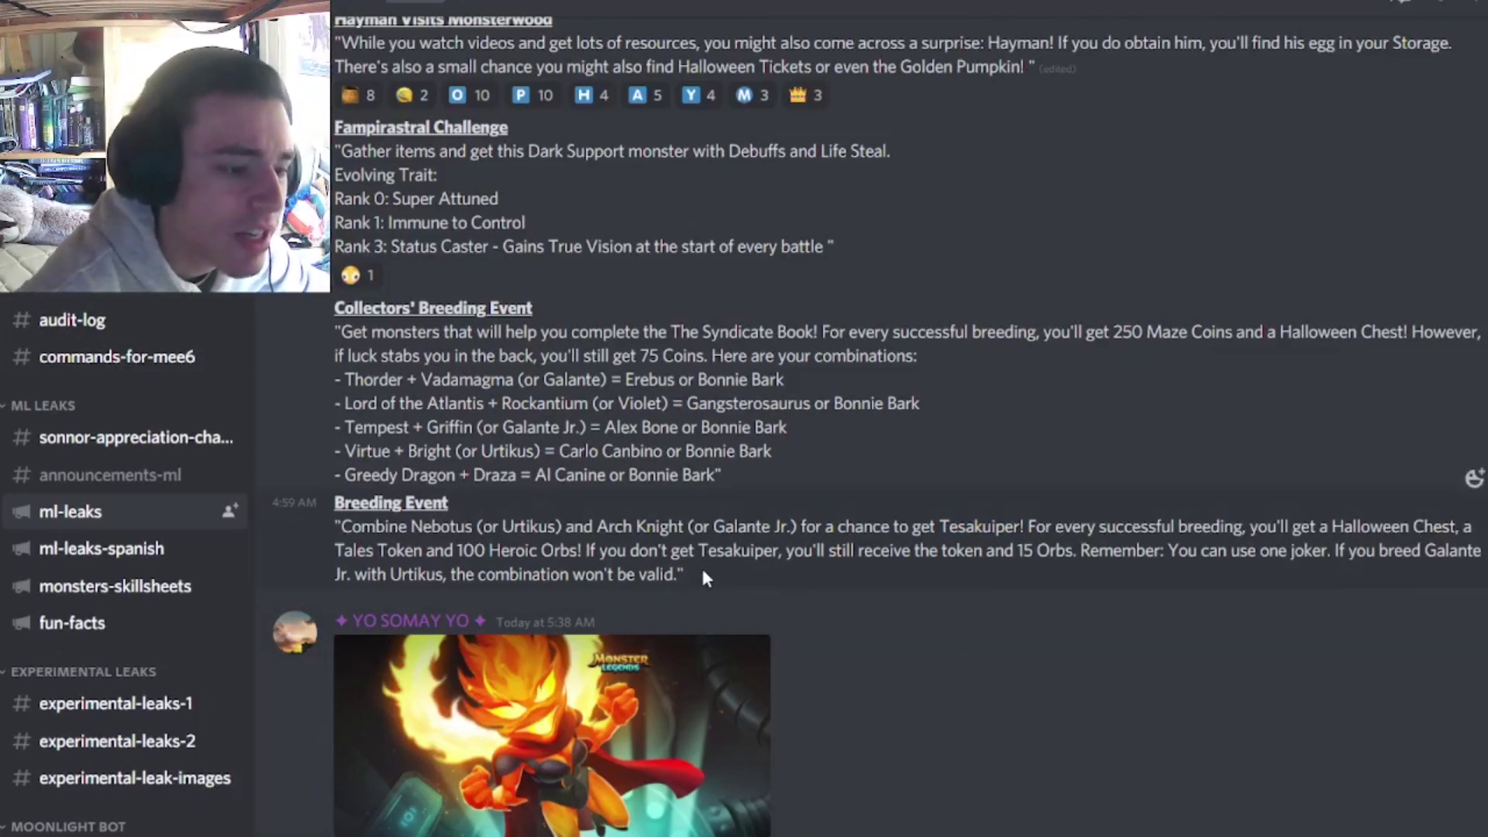
{"action": "double_click", "coordinate": [979, 527]}
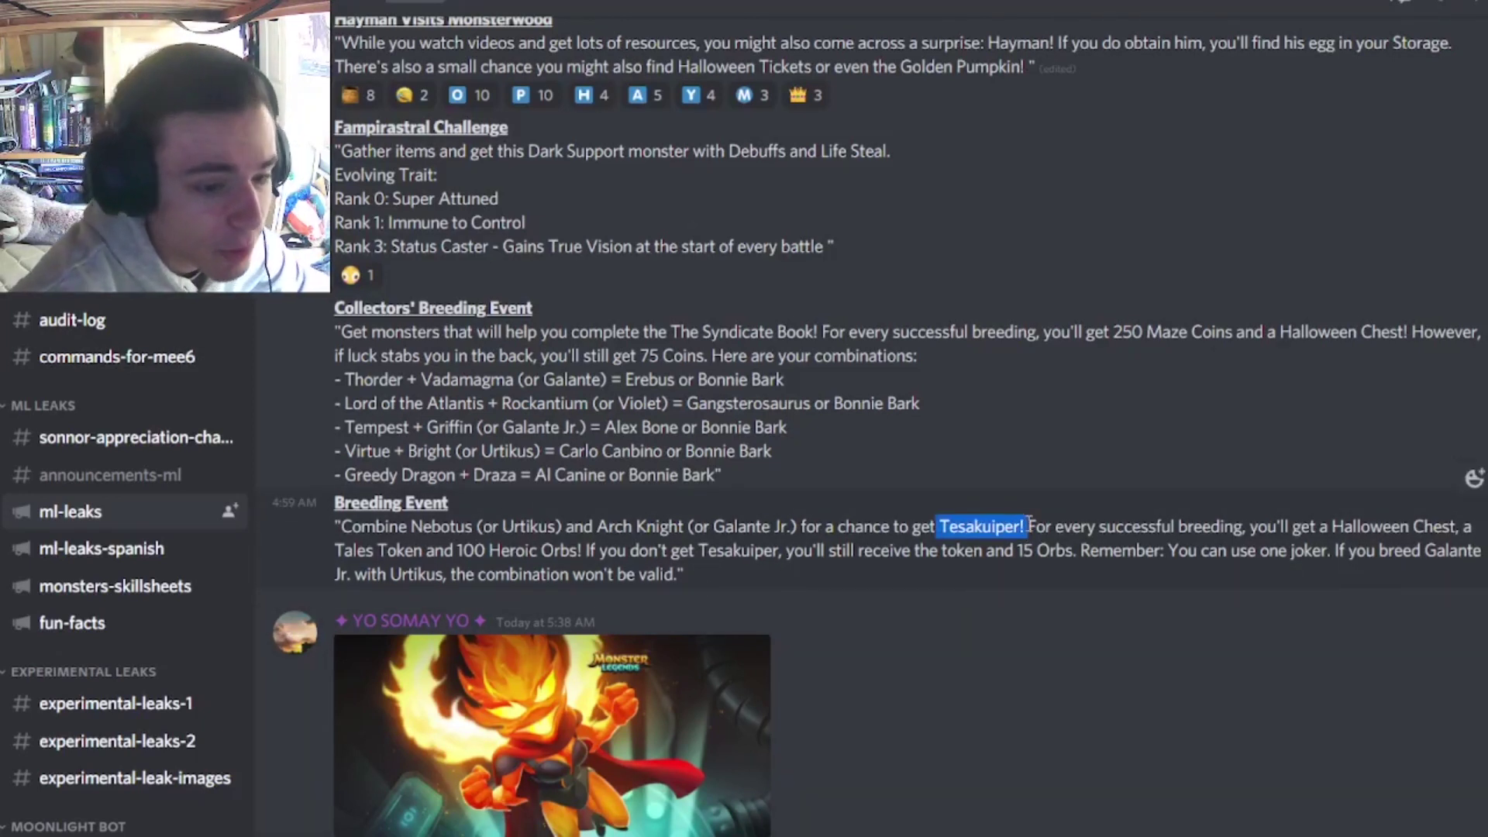
{"action": "left_click", "coordinate": [983, 527]}
{"action": "left_click_drag", "start_coordinate": [940, 528], "coordinate": [1033, 529]}
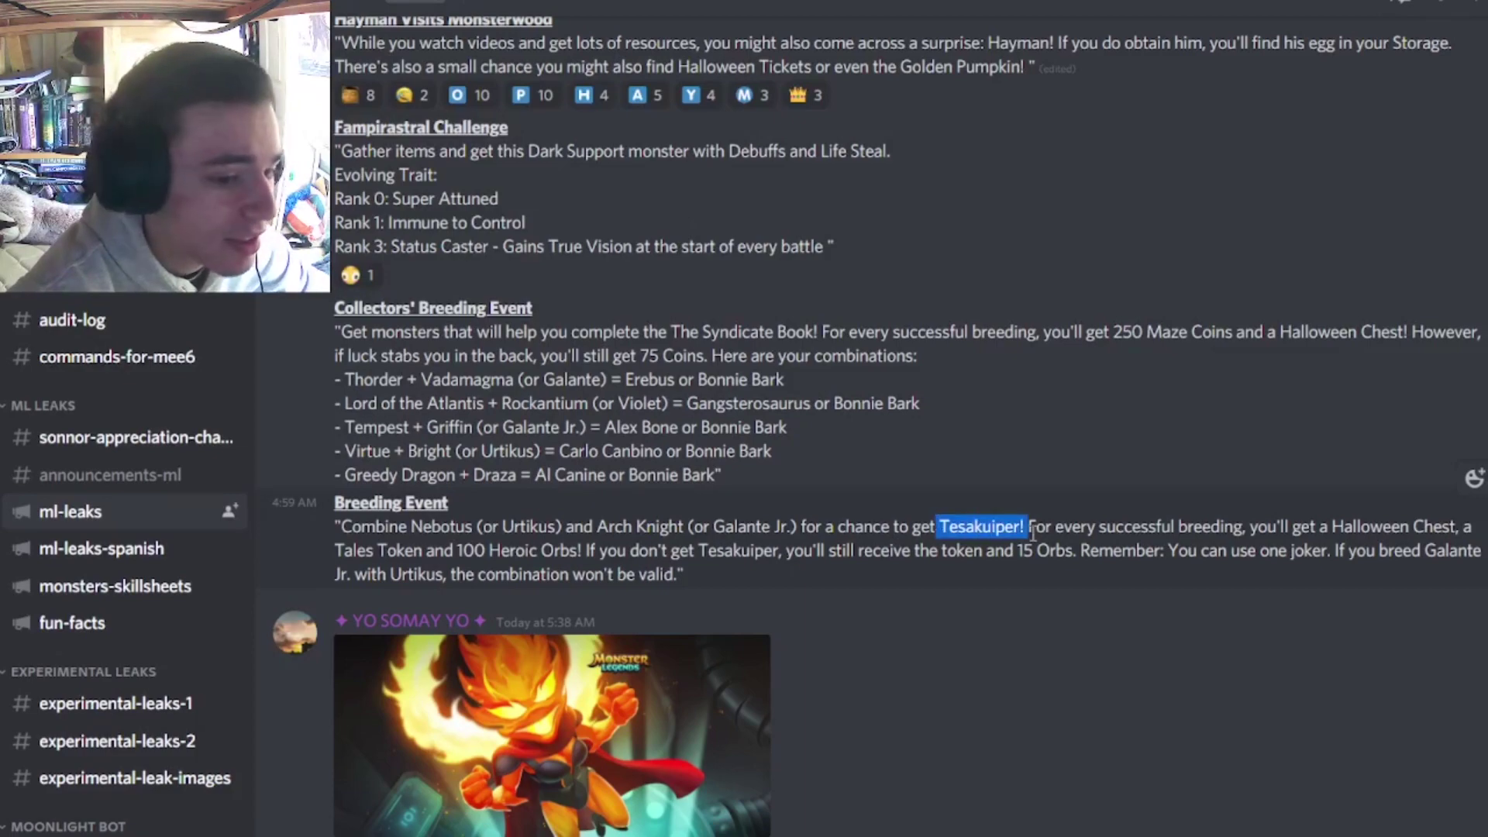
{"action": "scroll", "coordinate": [814, 582], "scroll_direction": "down", "scroll_amount": 3}
{"action": "left_click", "coordinate": [553, 466]}
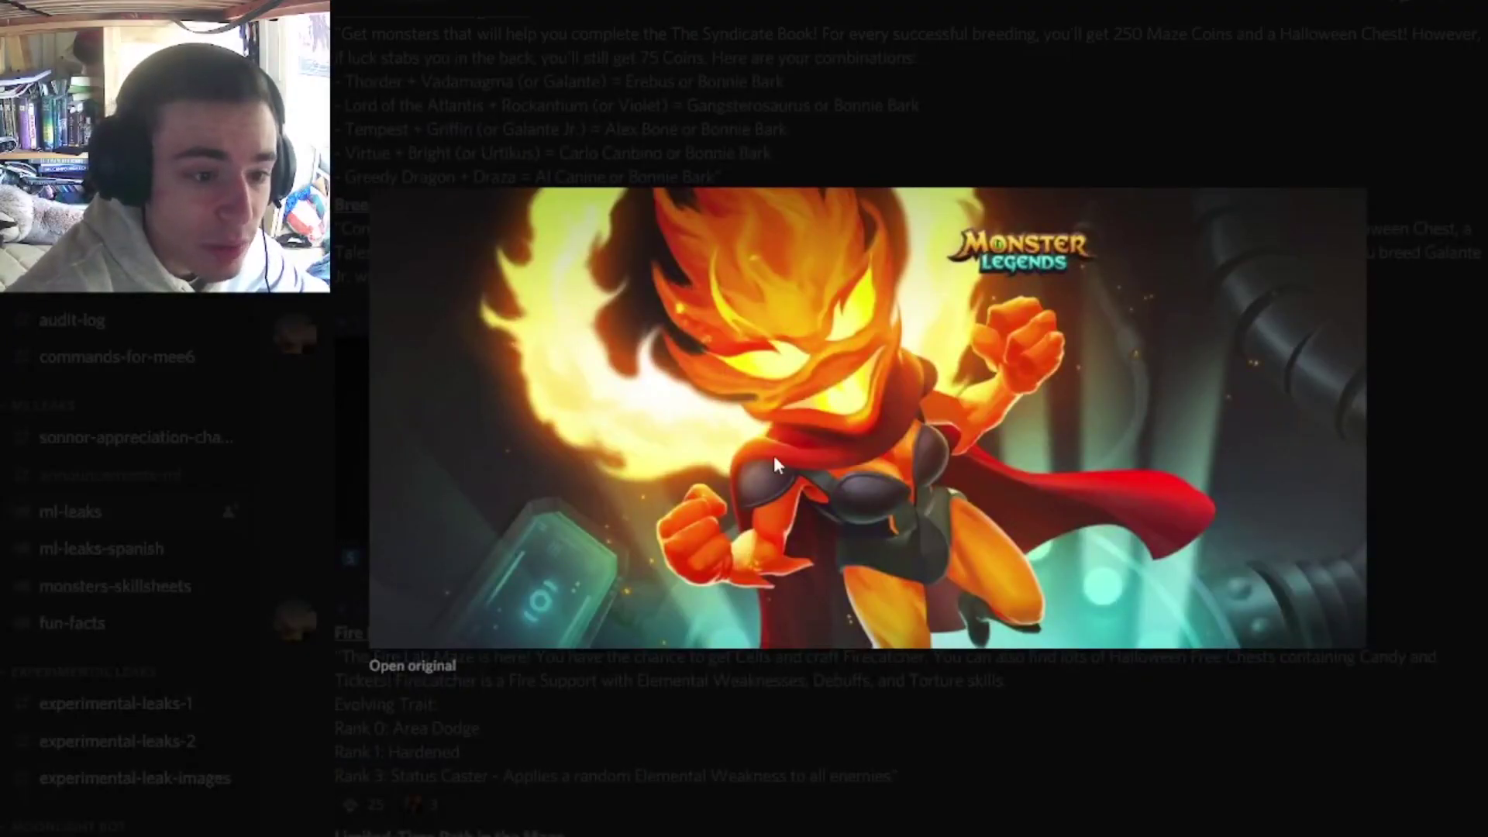
{"action": "left_click", "coordinate": [972, 736]}
{"action": "scroll", "coordinate": [973, 735], "scroll_direction": "down", "scroll_amount": 5}
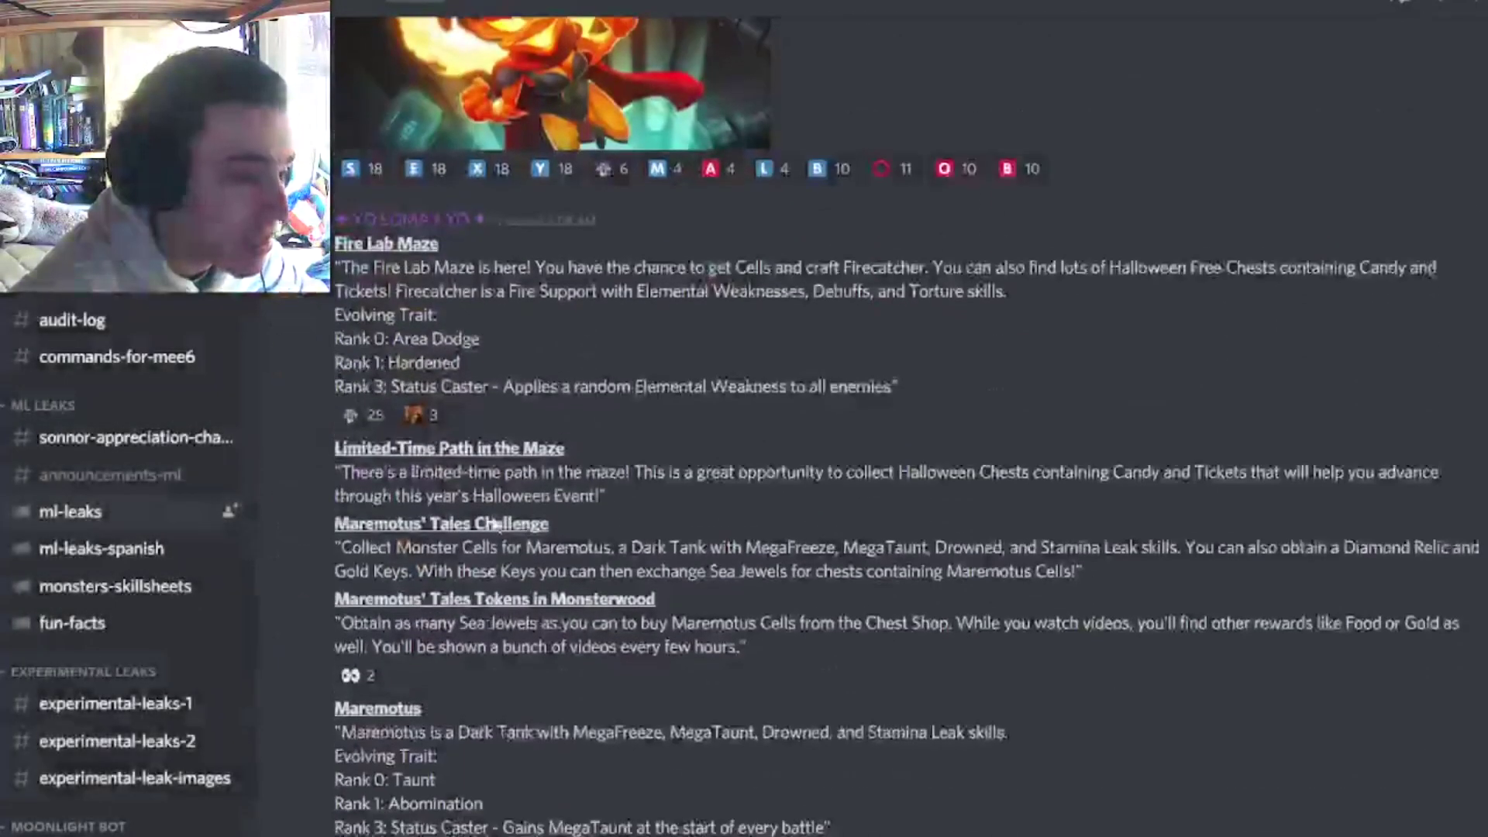
{"action": "left_click_drag", "start_coordinate": [334, 330], "coordinate": [971, 382]}
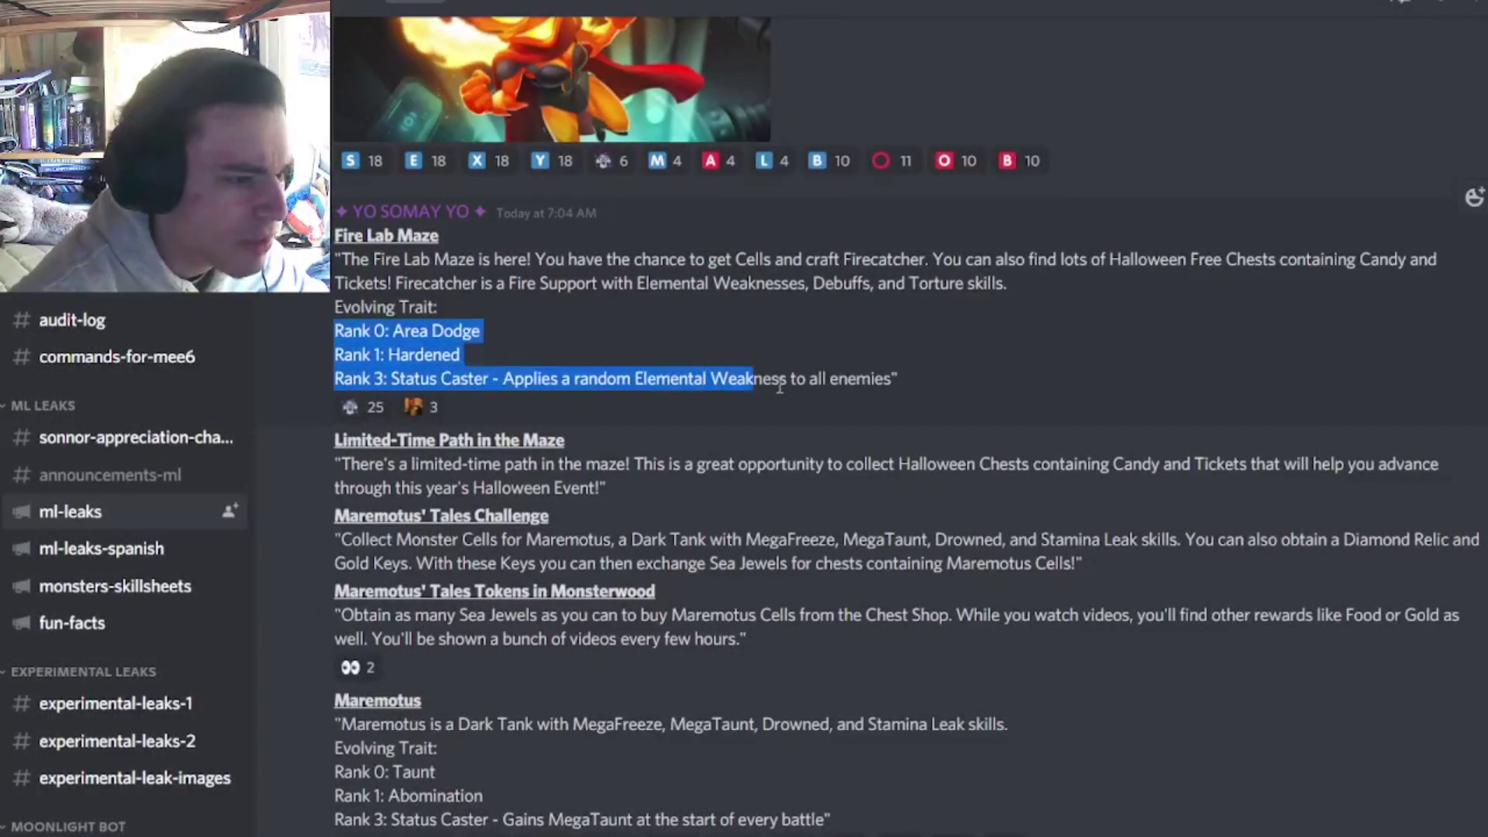
{"action": "left_click", "coordinate": [966, 382]}
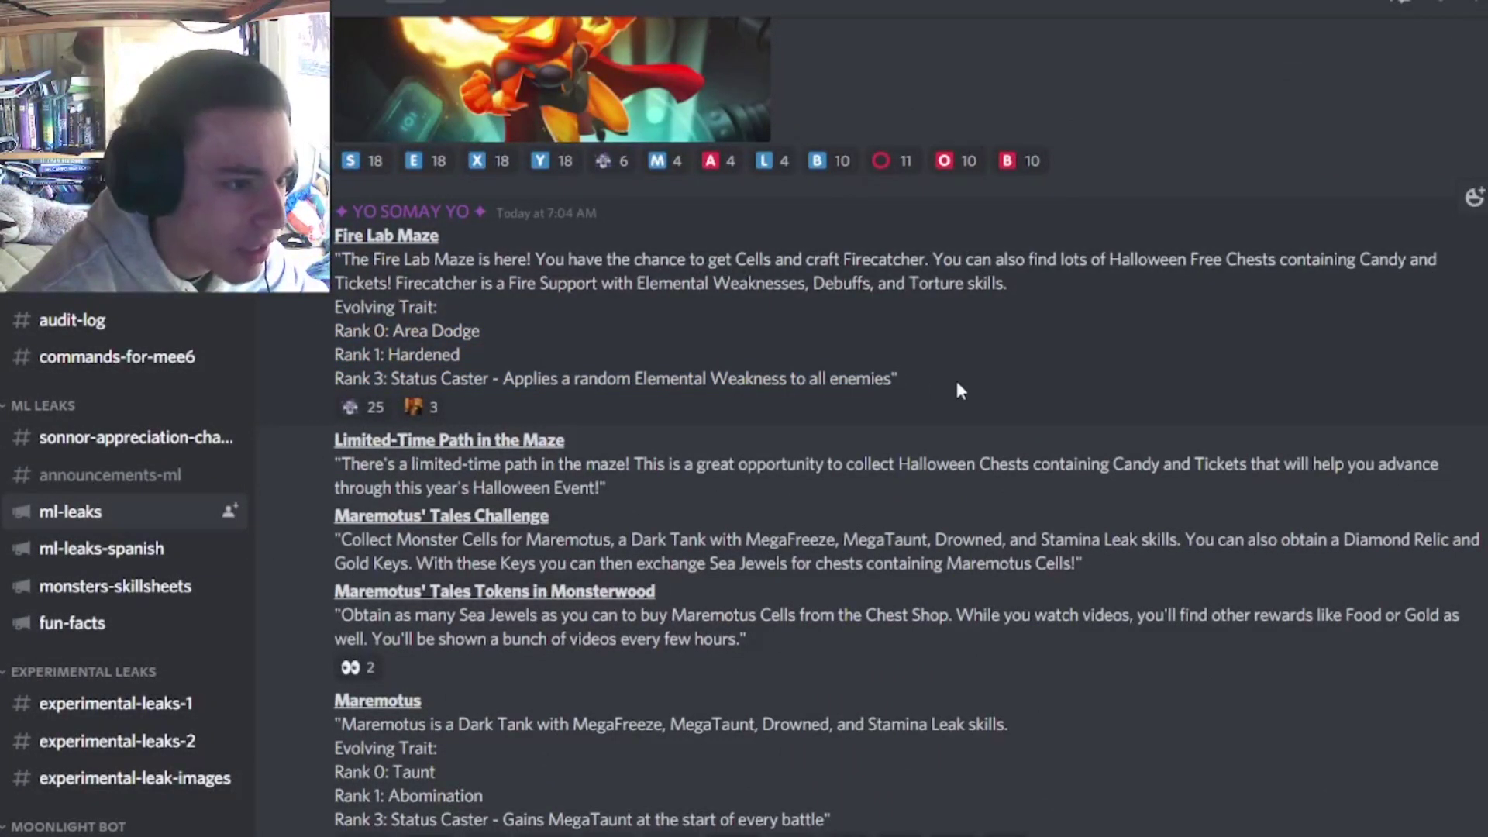
{"action": "scroll", "coordinate": [954, 378], "scroll_direction": "up", "scroll_amount": 1}
{"action": "triple_click", "coordinate": [396, 392]}
{"action": "triple_click", "coordinate": [395, 416]}
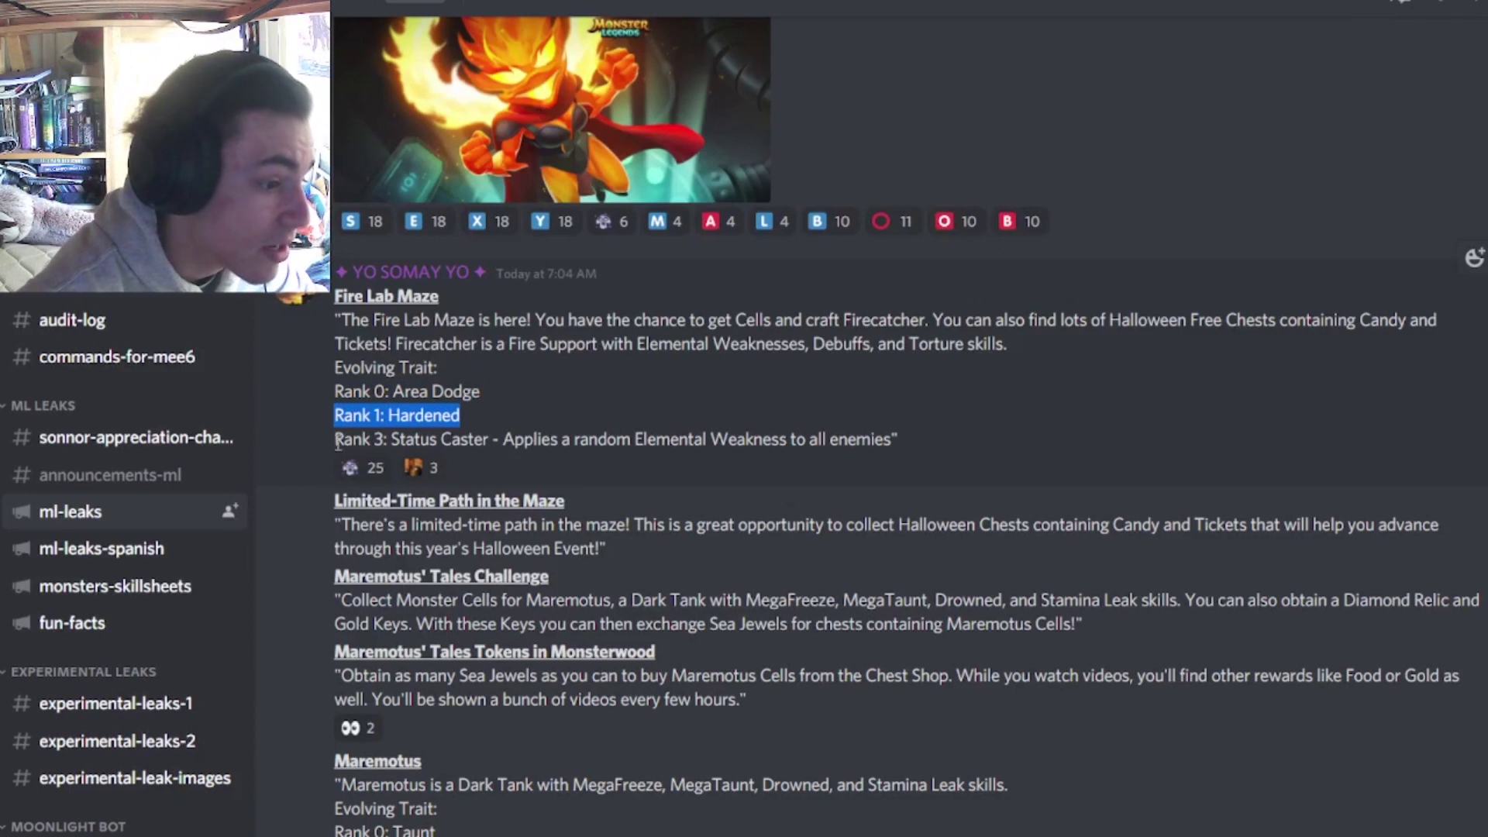
{"action": "left_click_drag", "start_coordinate": [338, 440], "coordinate": [866, 440]}
{"action": "left_click", "coordinate": [553, 441]}
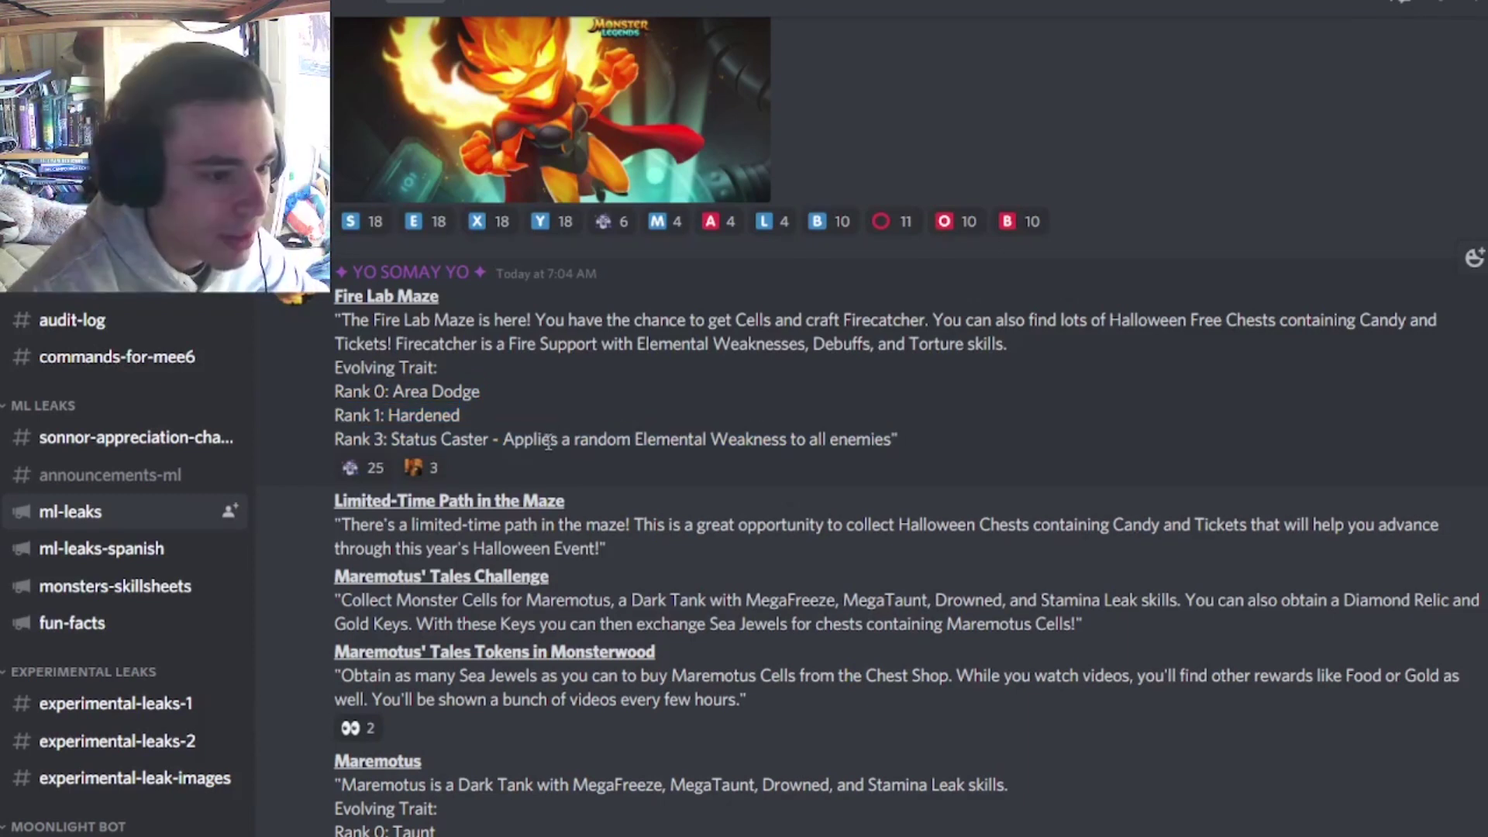
{"action": "left_click_drag", "start_coordinate": [561, 439], "coordinate": [750, 439]}
{"action": "left_click", "coordinate": [941, 452]}
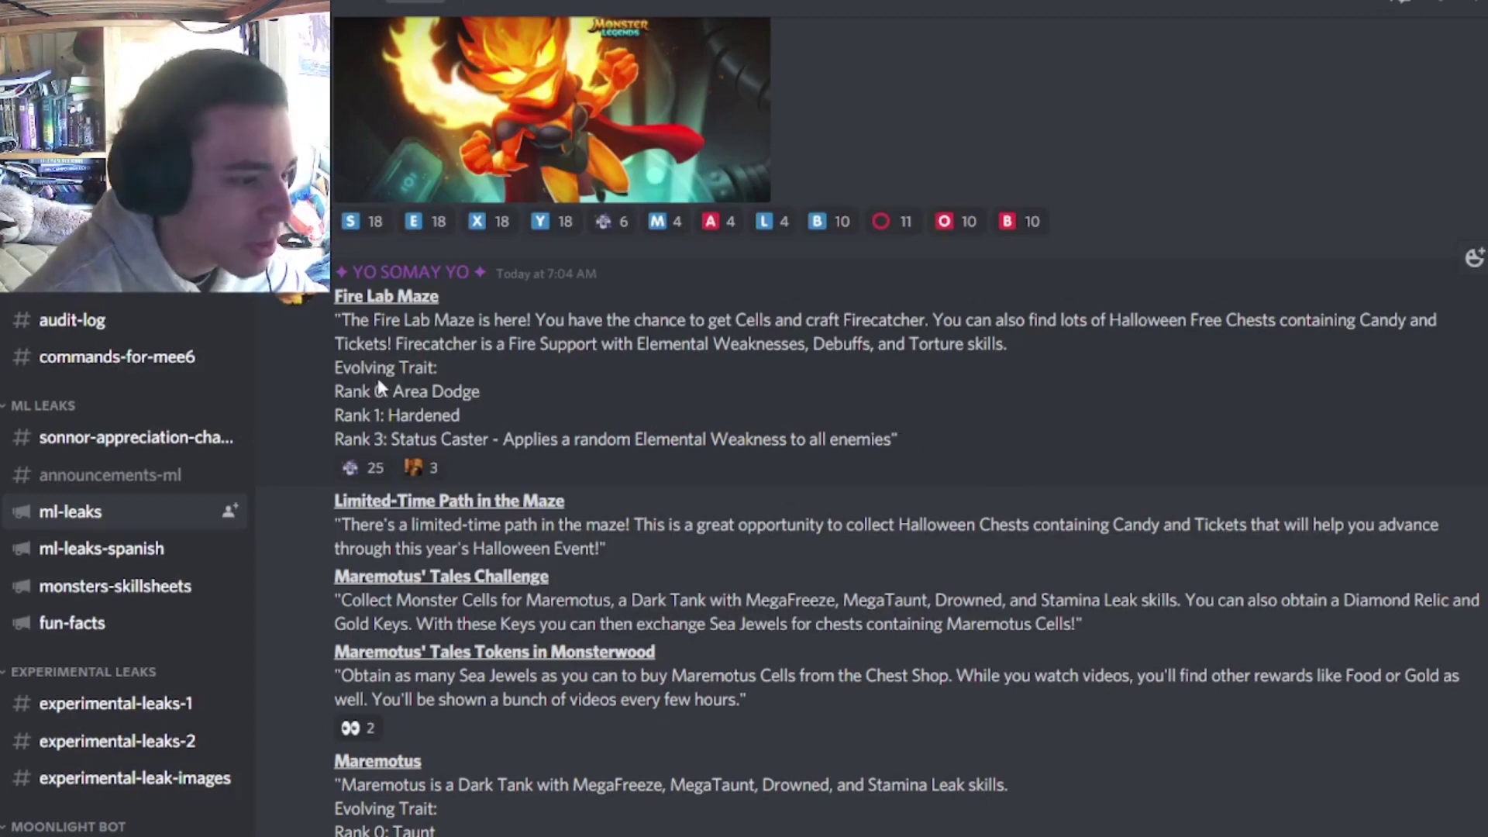
{"action": "left_click_drag", "start_coordinate": [401, 367], "coordinate": [479, 391]}
{"action": "double_click", "coordinate": [423, 415]}
{"action": "scroll", "coordinate": [672, 412], "scroll_direction": "down", "scroll_amount": 1}
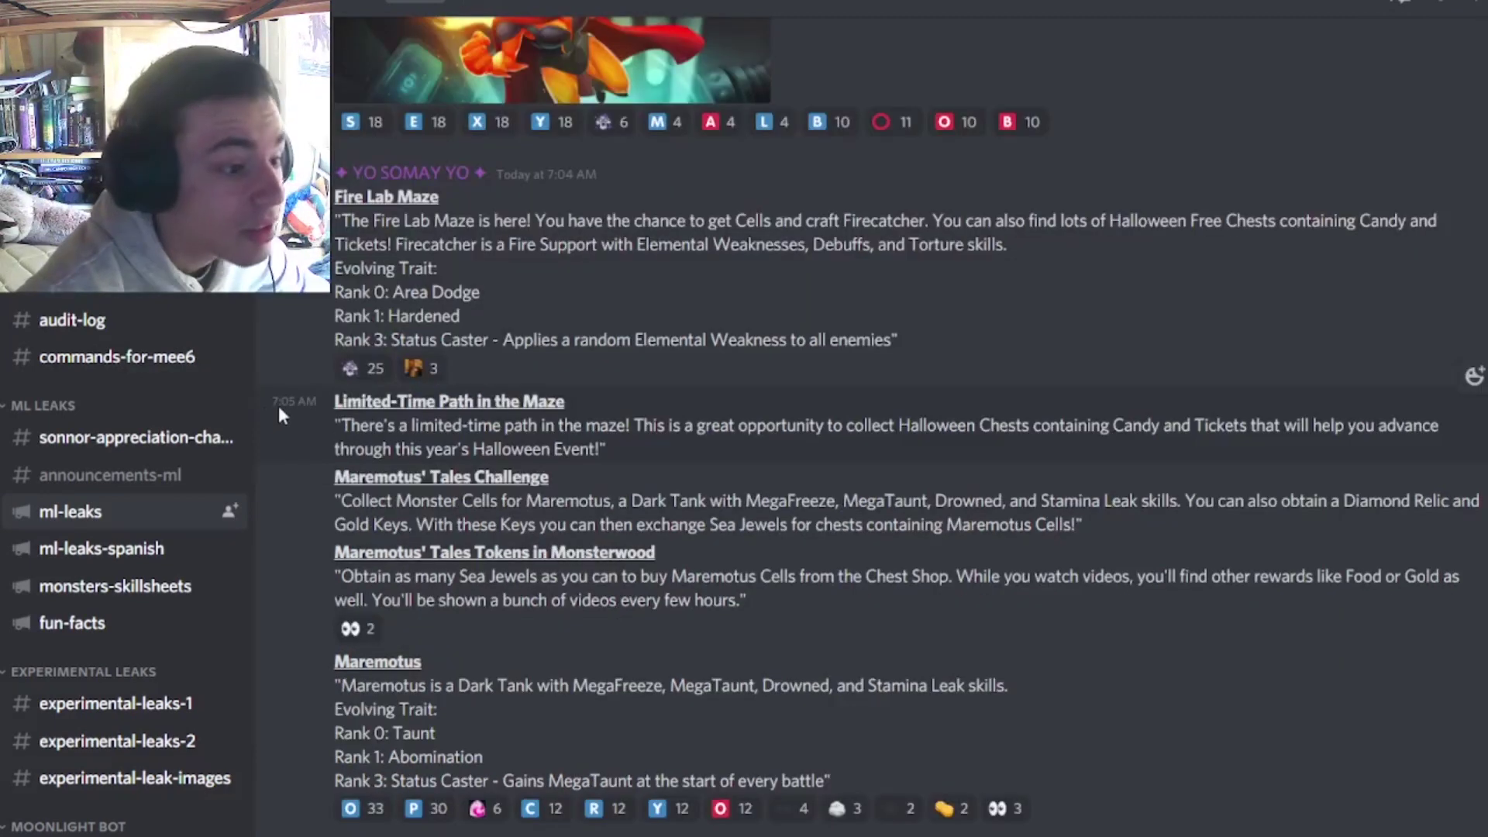
{"action": "mouse_move", "coordinate": [336, 402]}
{"action": "left_mouse_down"}
{"action": "mouse_move", "coordinate": [918, 433]}
{"action": "mouse_move", "coordinate": [1279, 432]}
{"action": "mouse_move", "coordinate": [1273, 449]}
{"action": "left_mouse_up"}
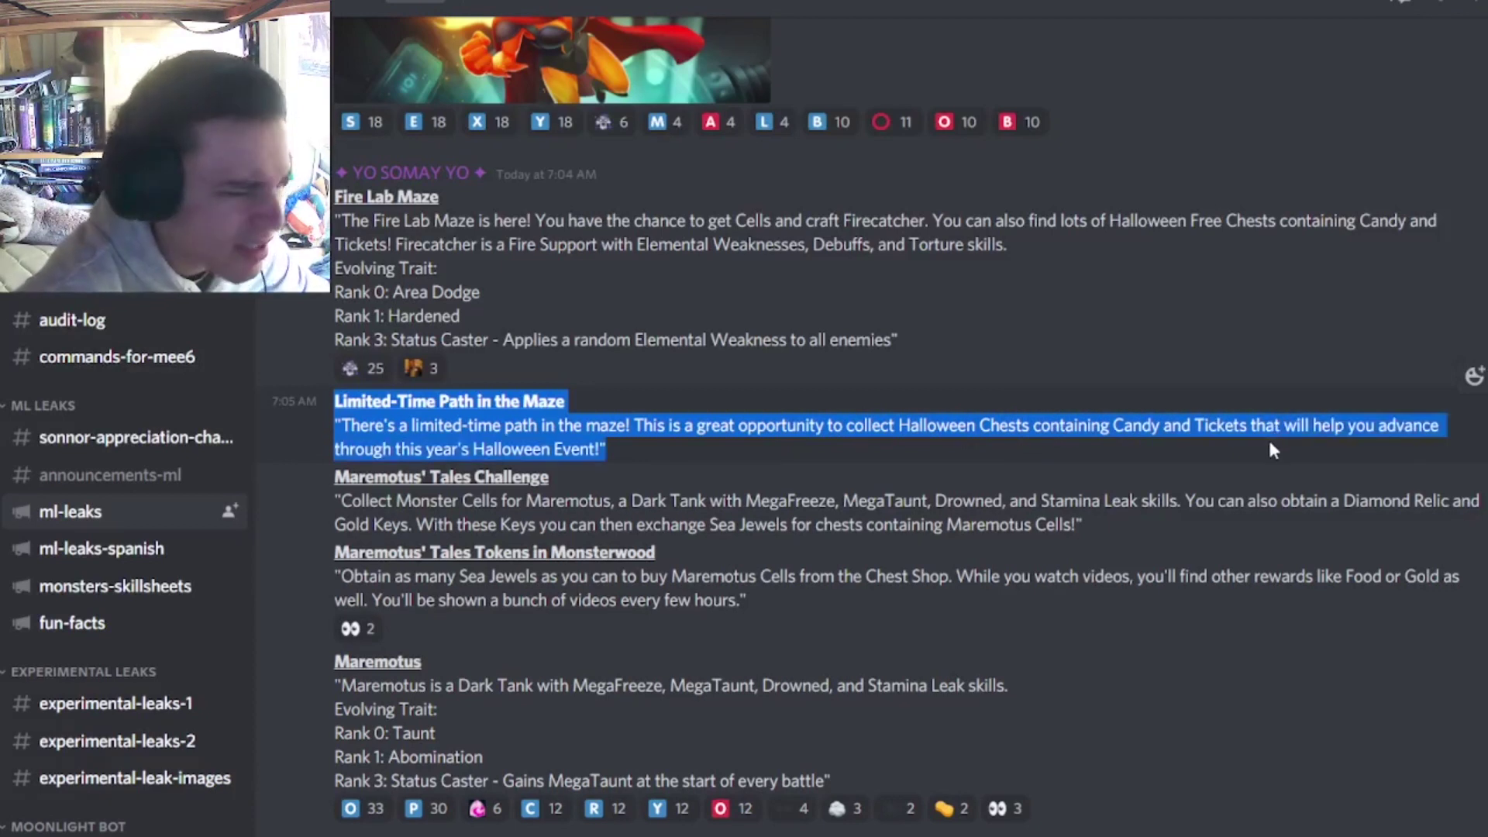
{"action": "left_click", "coordinate": [323, 394]}
{"action": "left_click_drag", "start_coordinate": [335, 401], "coordinate": [699, 447]}
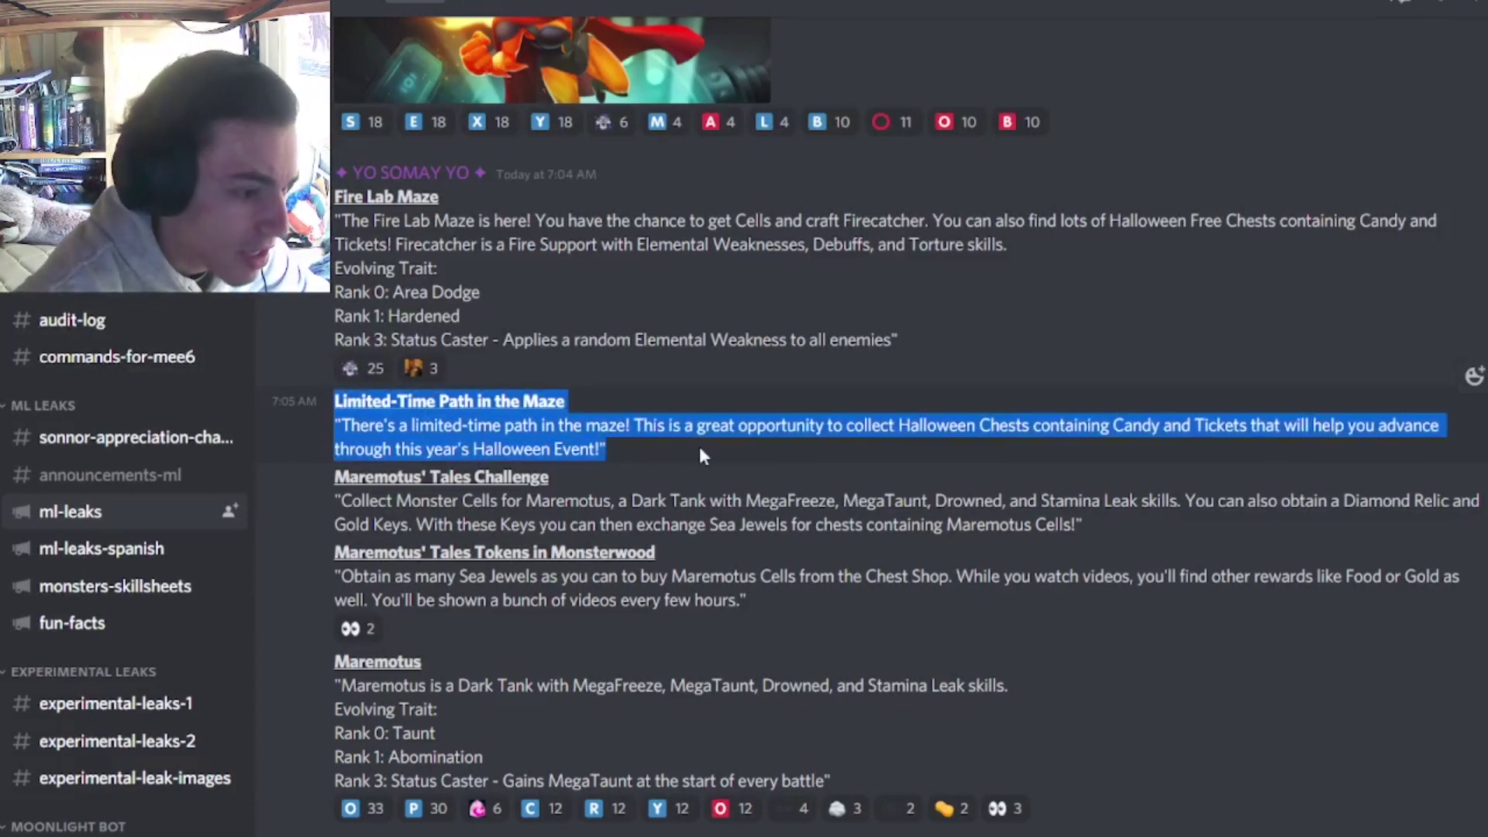
{"action": "left_click_drag", "start_coordinate": [335, 477], "coordinate": [1185, 513]}
{"action": "left_click", "coordinate": [1186, 512]}
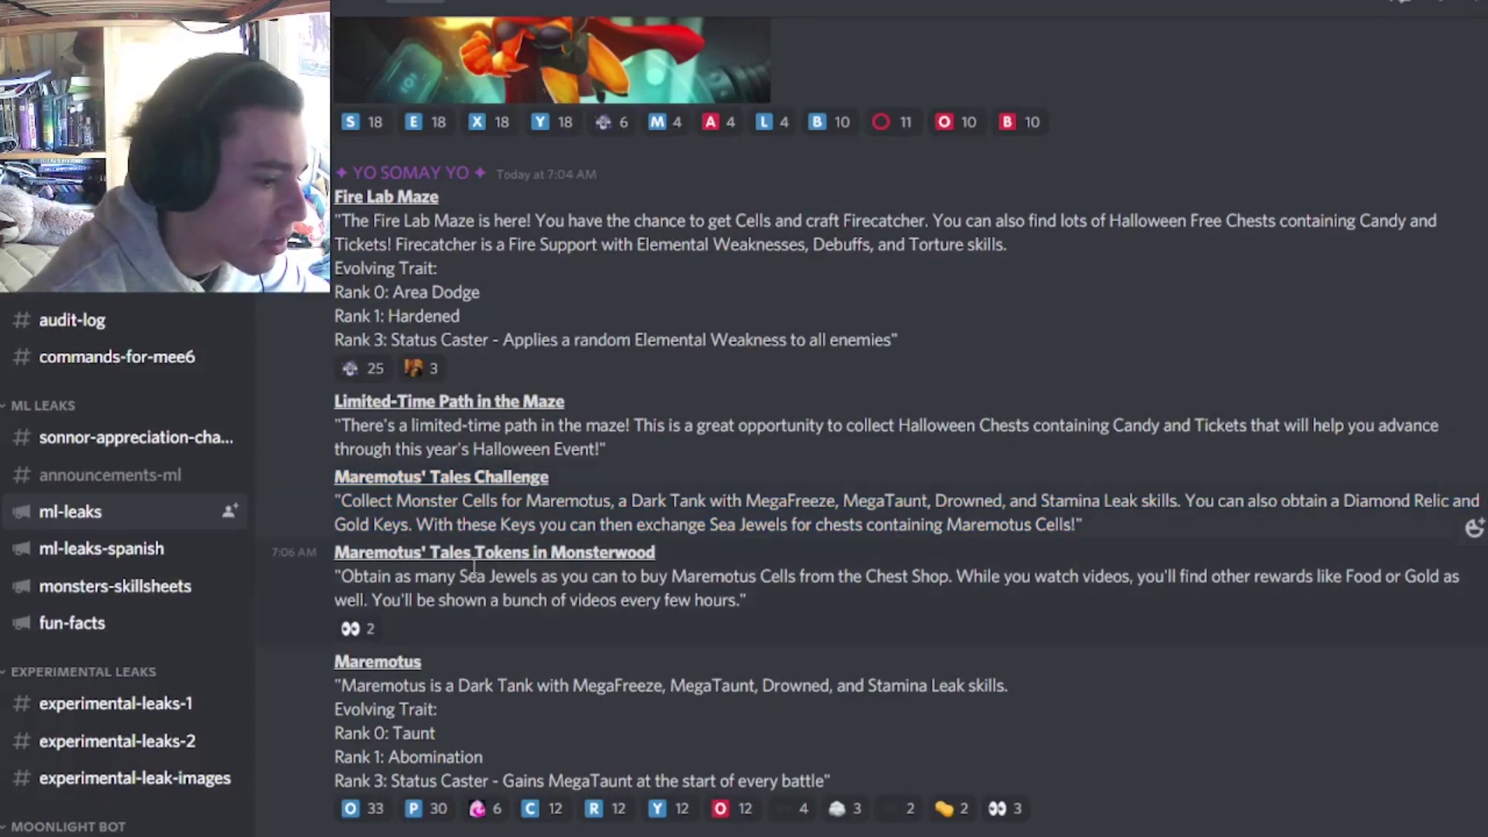
{"action": "left_click_drag", "start_coordinate": [334, 553], "coordinate": [945, 577]}
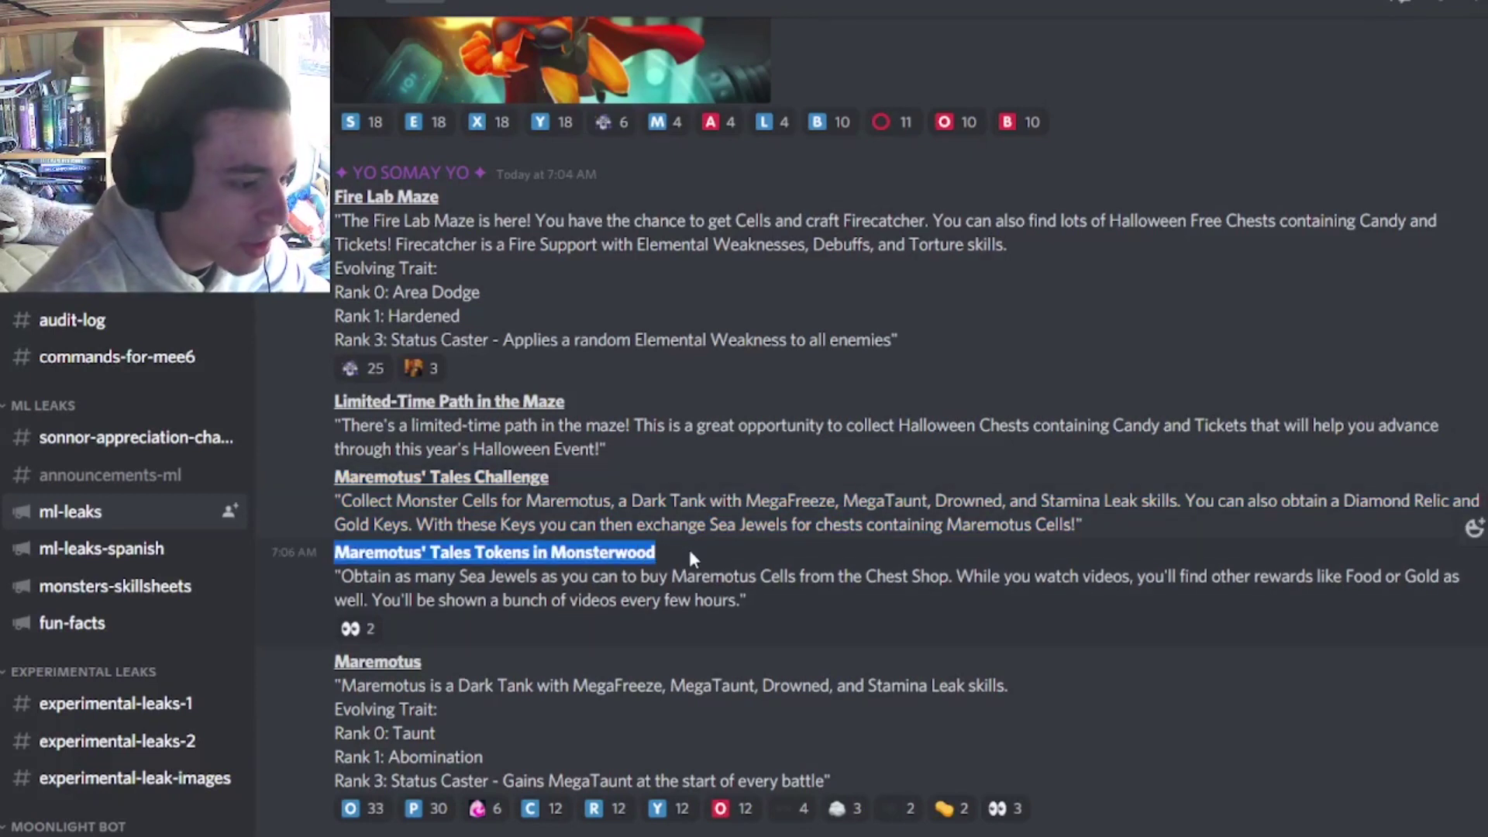
{"action": "left_click", "coordinate": [867, 625]}
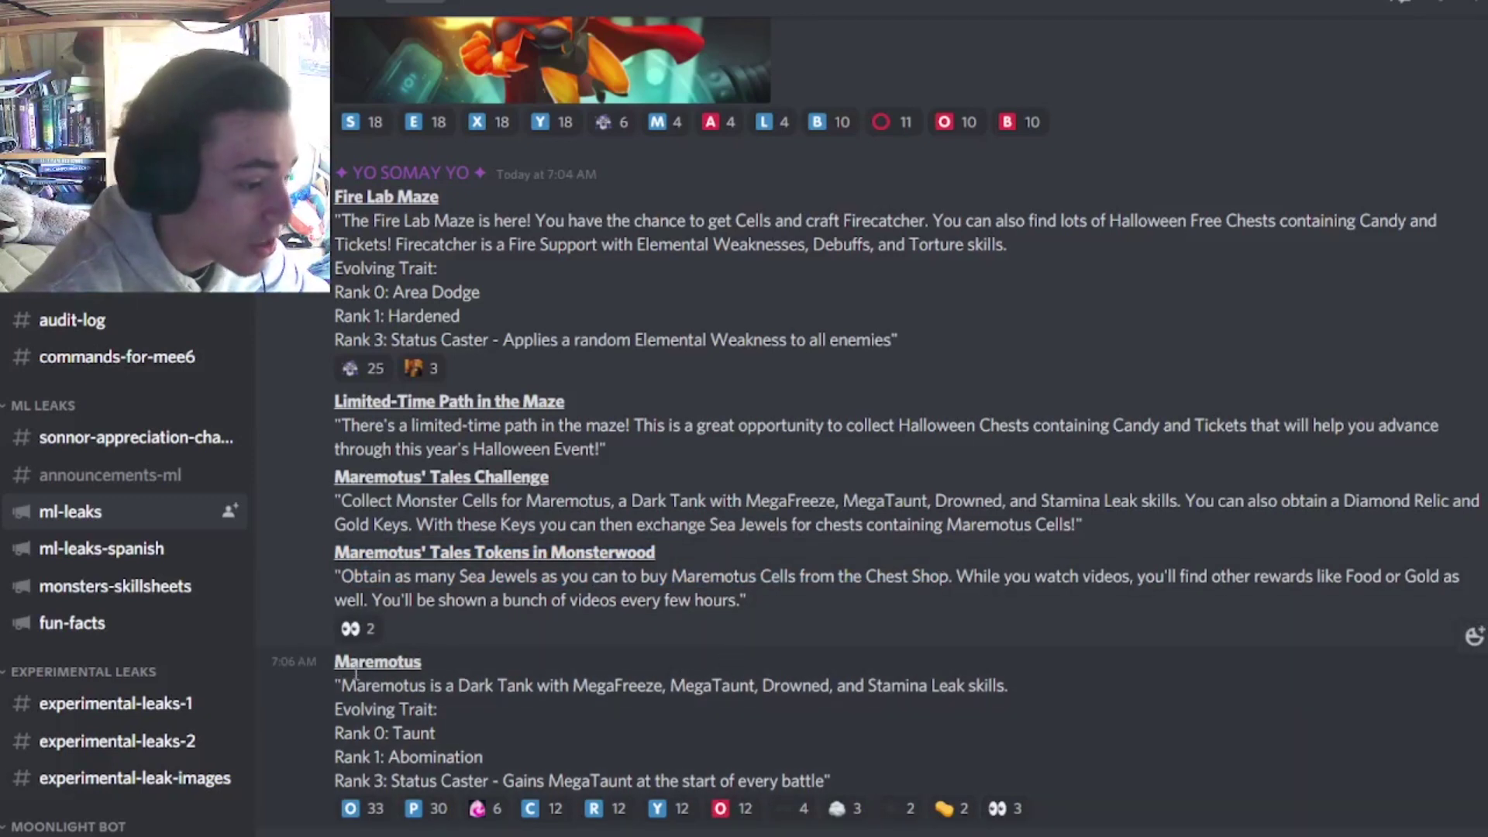
{"action": "left_click_drag", "start_coordinate": [336, 662], "coordinate": [506, 752]}
{"action": "left_click", "coordinate": [380, 776]}
{"action": "left_click_drag", "start_coordinate": [320, 770], "coordinate": [835, 776]}
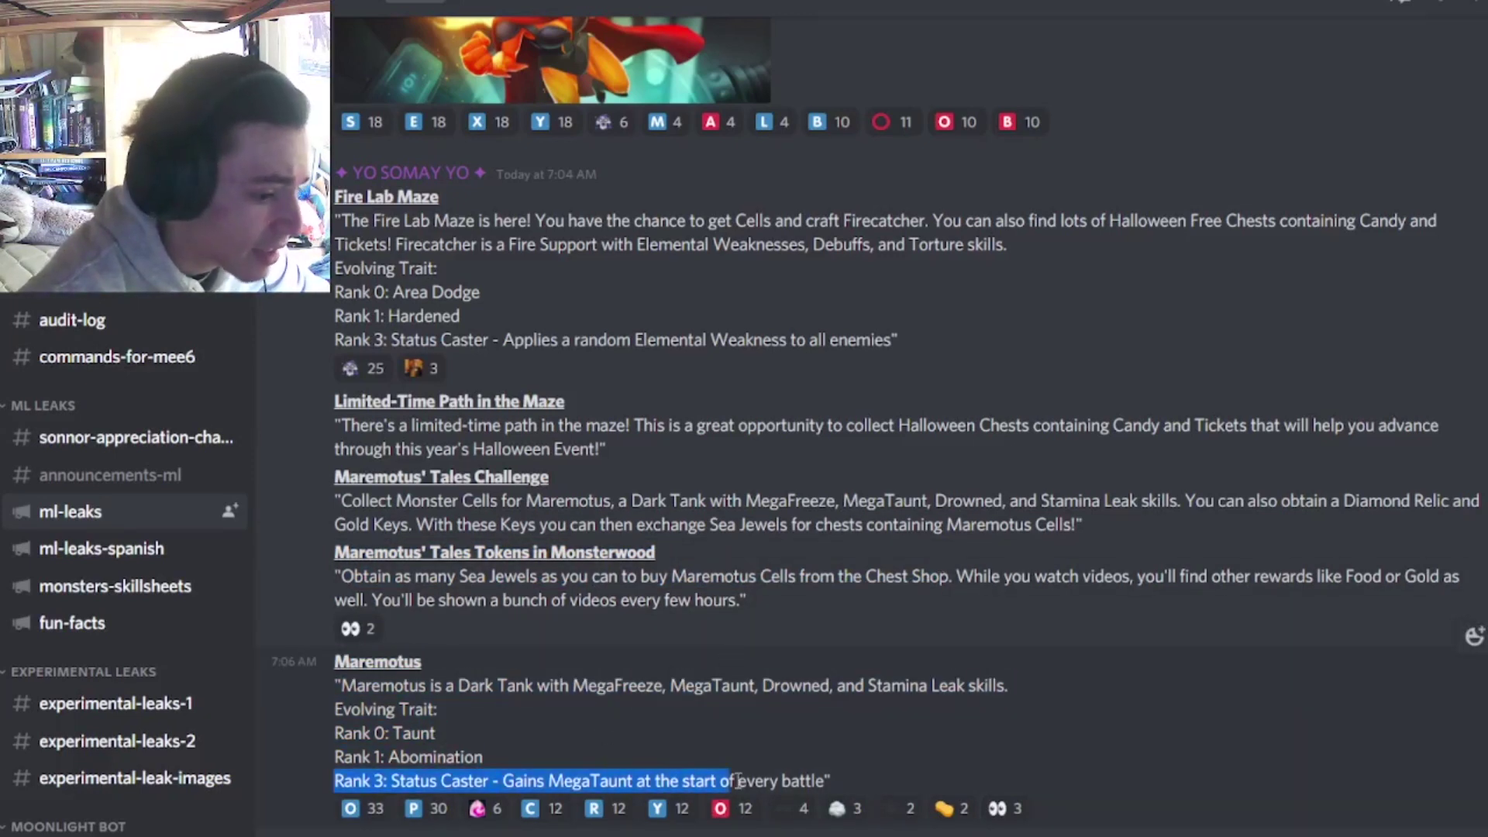
{"action": "left_click", "coordinate": [271, 755]}
{"action": "left_click_drag", "start_coordinate": [326, 755], "coordinate": [499, 755]}
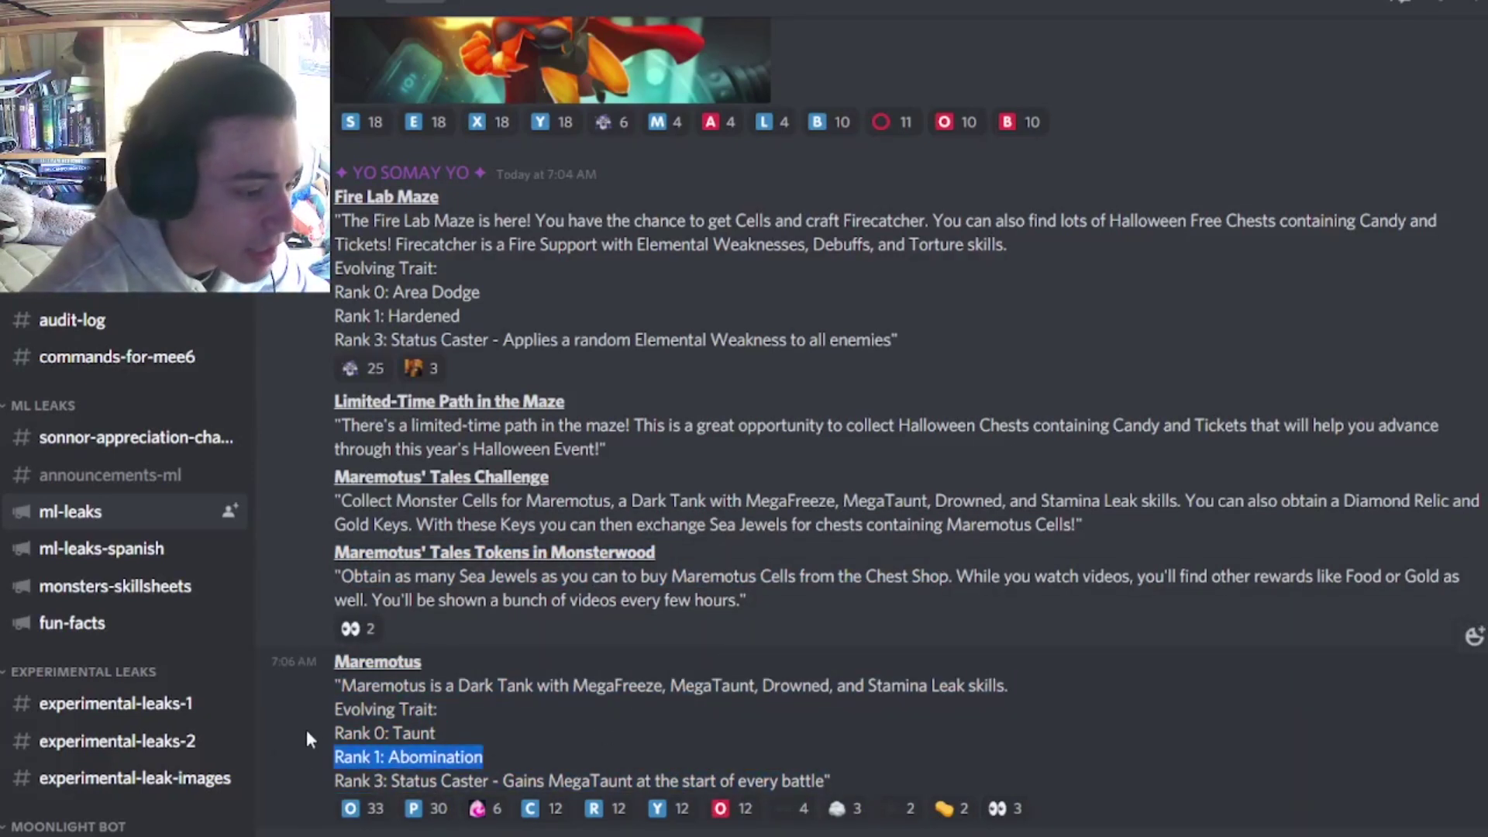
{"action": "left_click_drag", "start_coordinate": [335, 733], "coordinate": [436, 734]}
{"action": "left_click", "coordinate": [478, 735]}
{"action": "mouse_move", "coordinate": [334, 662]}
{"action": "left_mouse_down"}
{"action": "mouse_move", "coordinate": [444, 742]}
{"action": "mouse_move", "coordinate": [885, 781]}
{"action": "left_mouse_up"}
{"action": "left_click", "coordinate": [887, 770]}
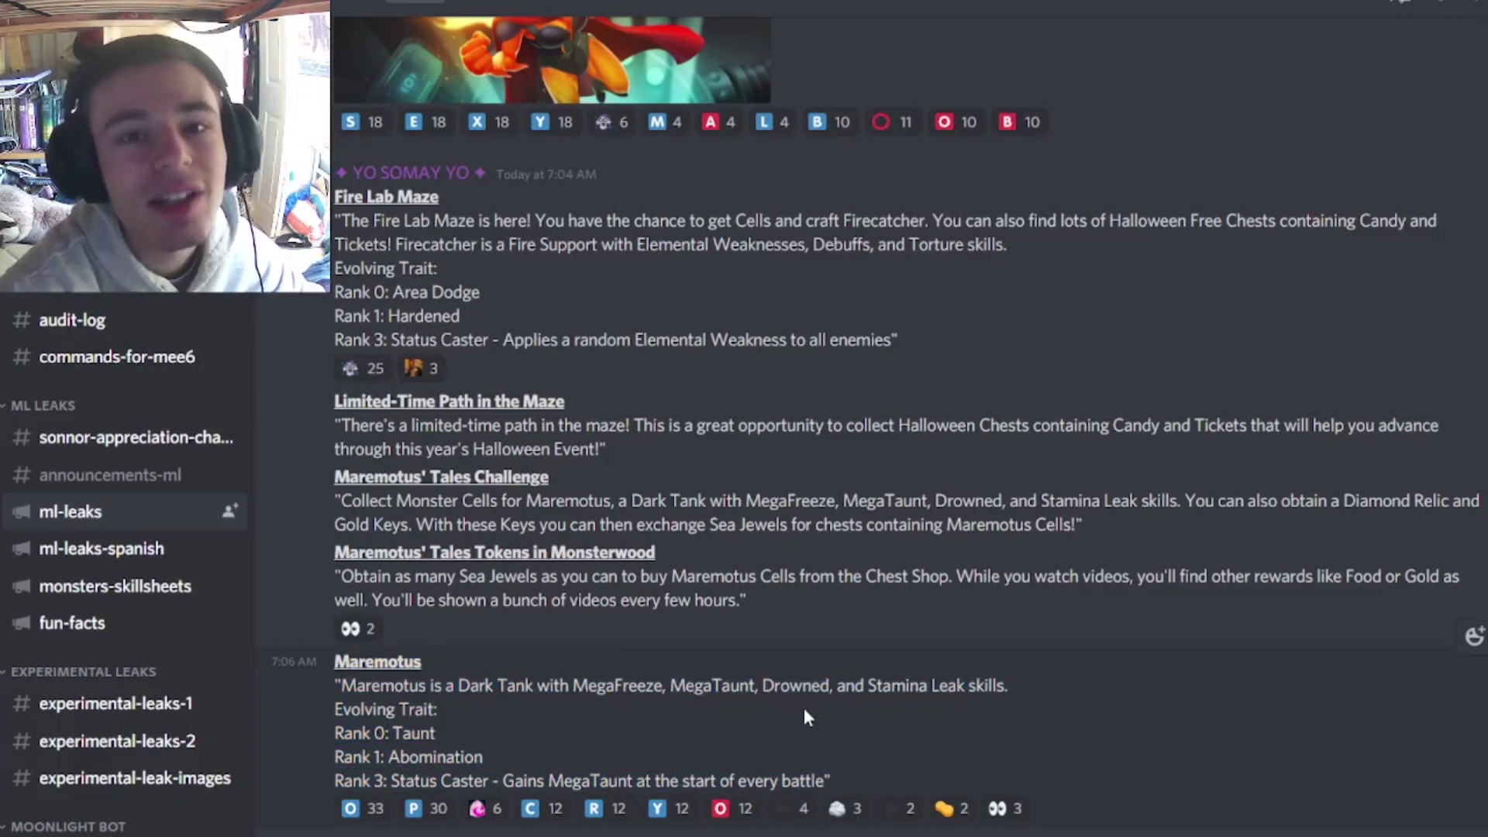